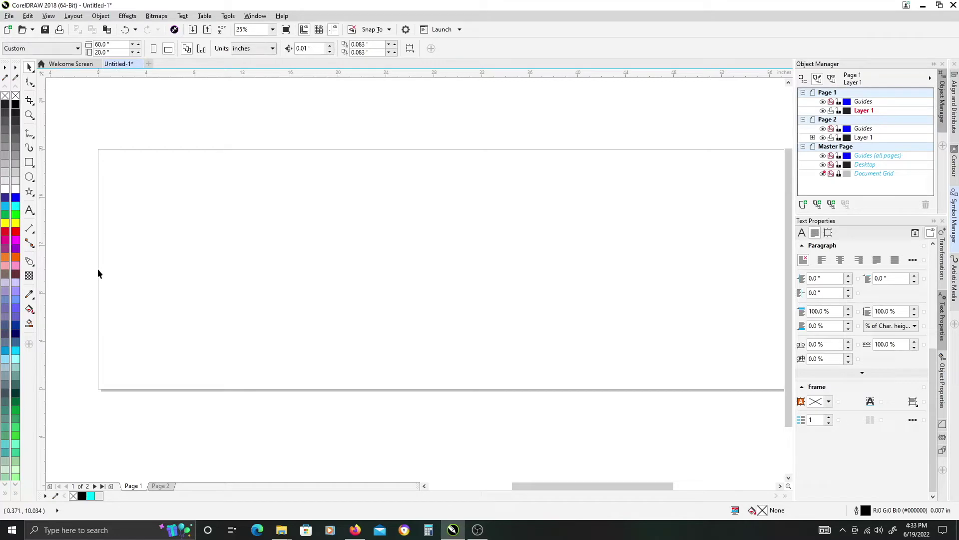
Step: Draw a circle about 1.8 inches wide near the lower left, filled black with no outline
click(29, 178)
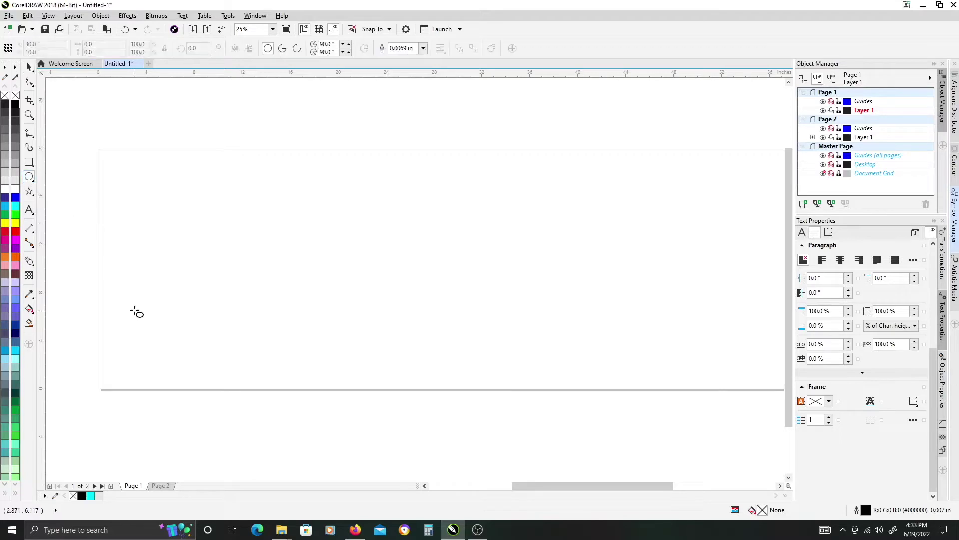
mouse_move(127, 308)
mouse_down()
mouse_move(153, 325)
mouse_move(140, 317)
mouse_up()
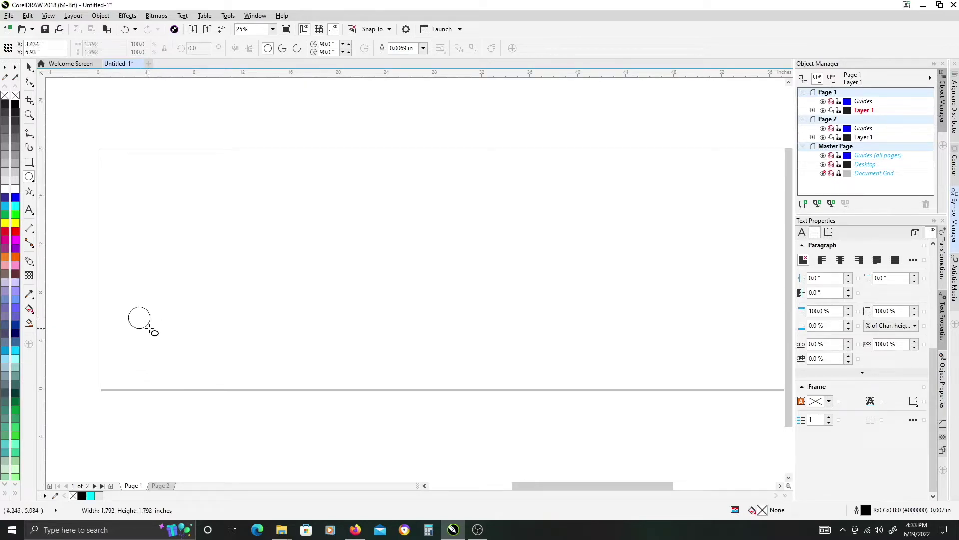
drag(140, 319, 153, 331)
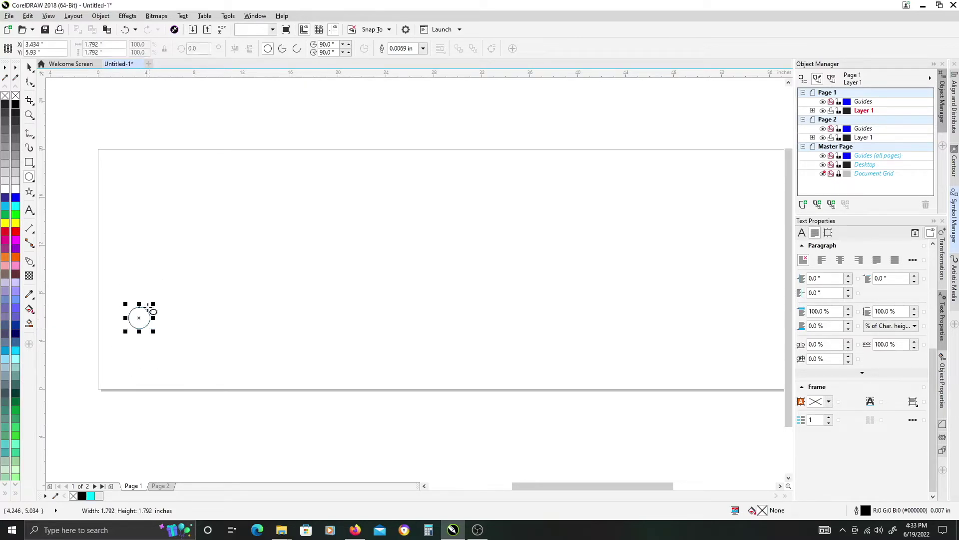
click(15, 104)
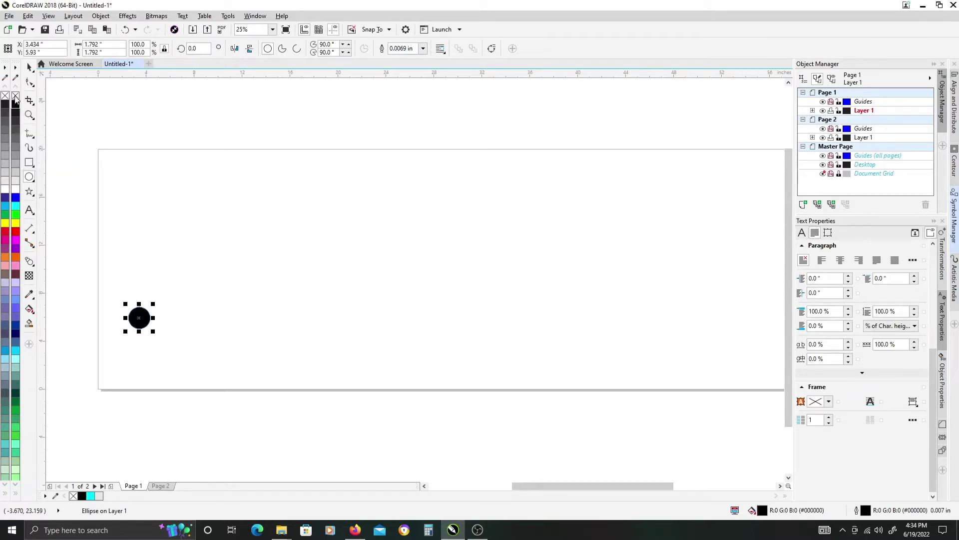
right_click(15, 96)
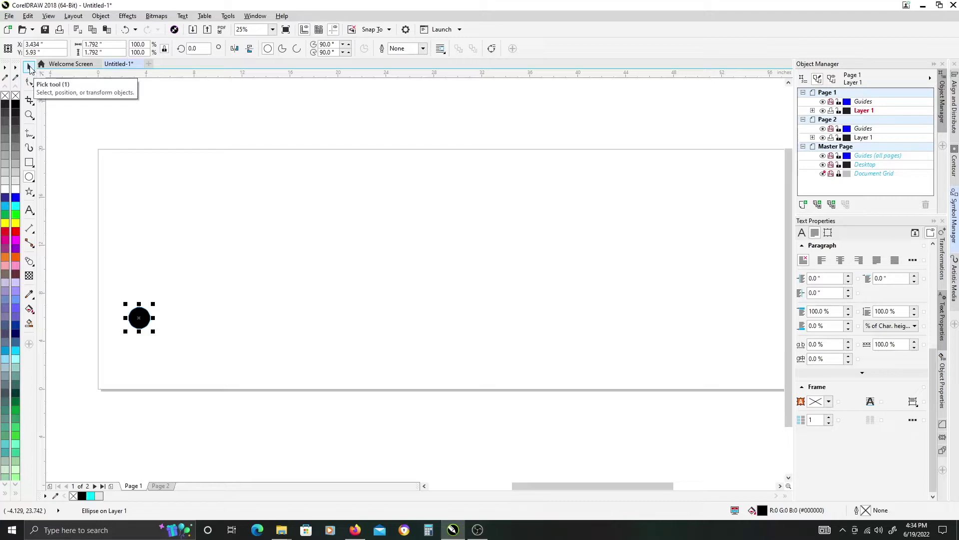
Step: Shrink the black circle to about two-thirds size and move it slightly lower
click(125, 353)
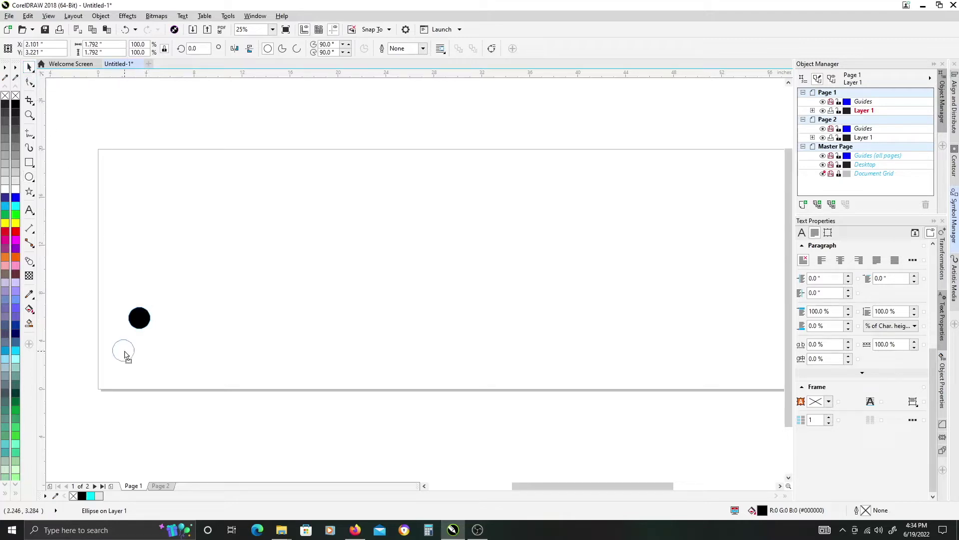
scroll(118, 314, up, 1)
click(116, 312)
mouse_move(142, 286)
mouse_down()
mouse_move(128, 309)
mouse_move(179, 334)
mouse_up()
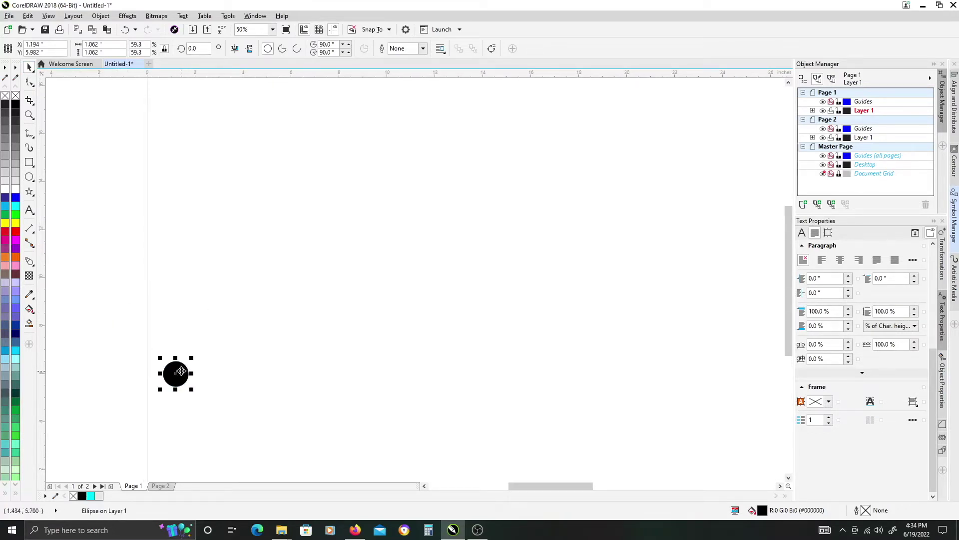
drag(182, 373, 180, 389)
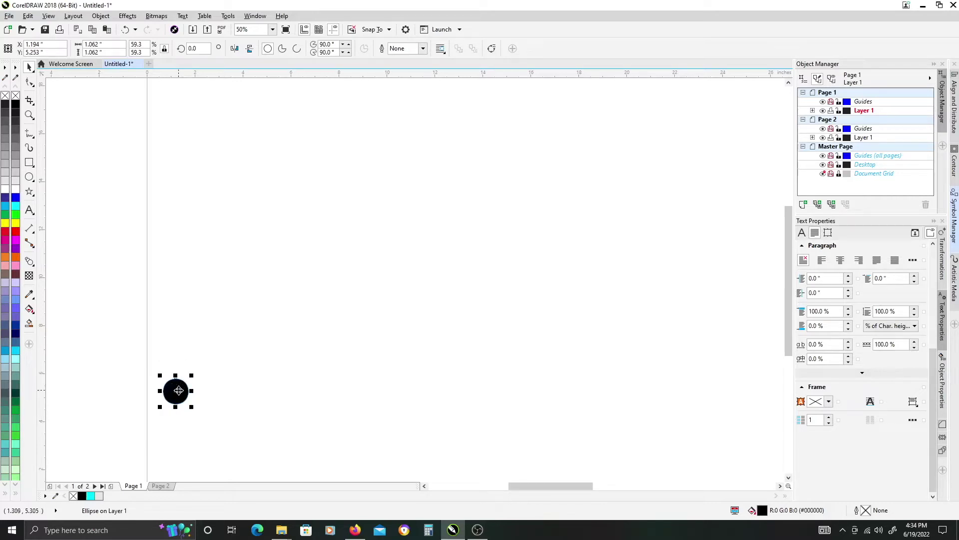
Step: Drag a copy of the circle to the page top and shrink it to a tiny dot
drag(178, 391, 177, 200)
drag(178, 201, 176, 175)
drag(175, 173, 174, 144)
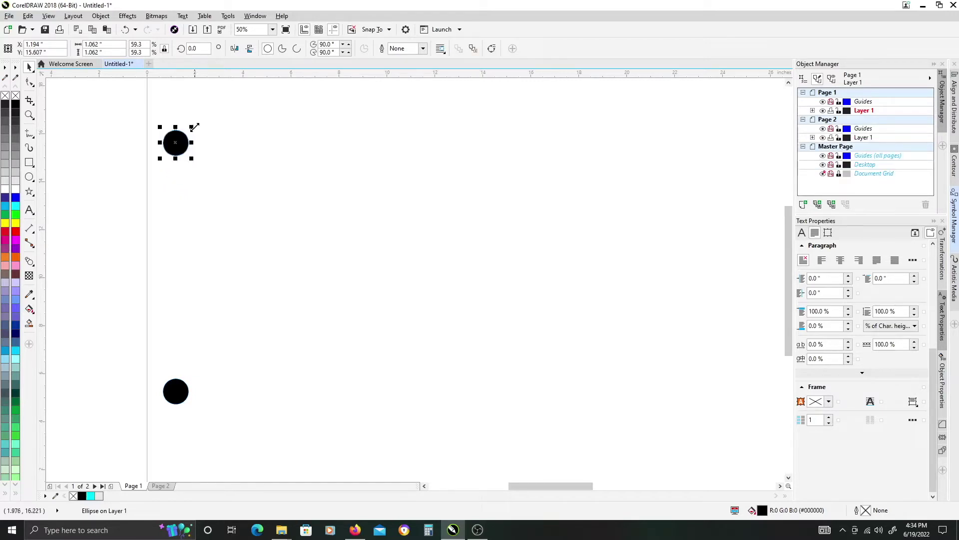
drag(193, 127, 191, 131)
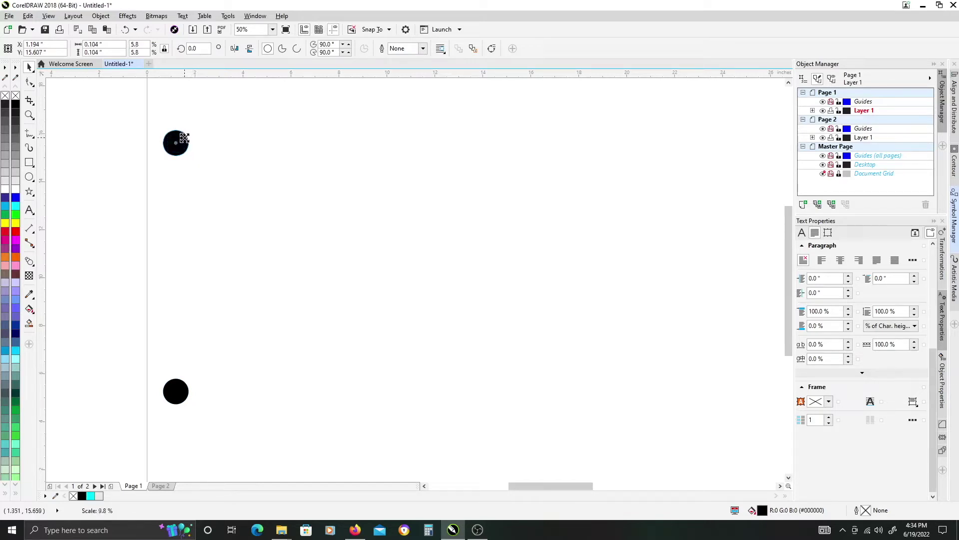
mouse_move(191, 131)
mouse_down()
mouse_move(185, 142)
mouse_move(176, 118)
mouse_up()
Step: Shrink the bottom circle slightly, then marquee-select the dot and circle together and deselect them
click(199, 159)
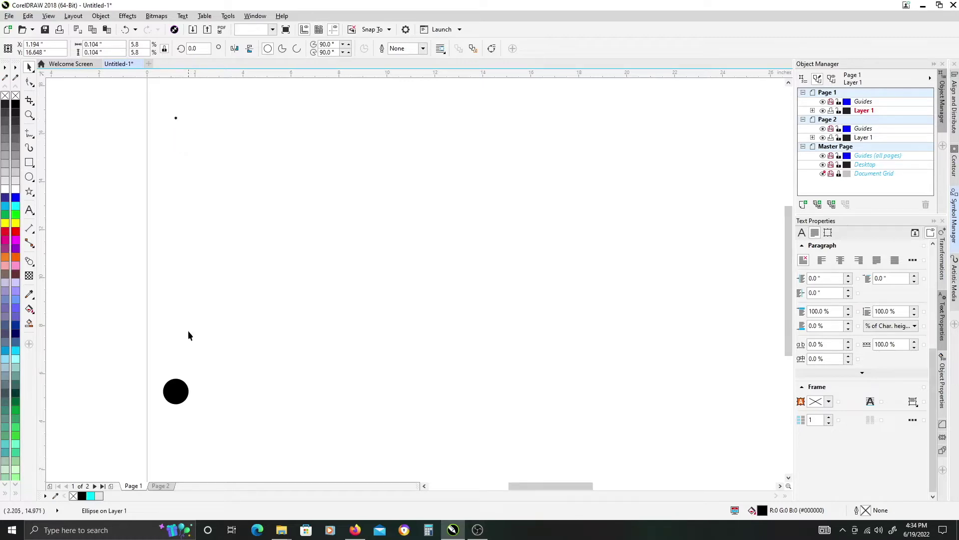
click(180, 390)
drag(192, 375, 190, 378)
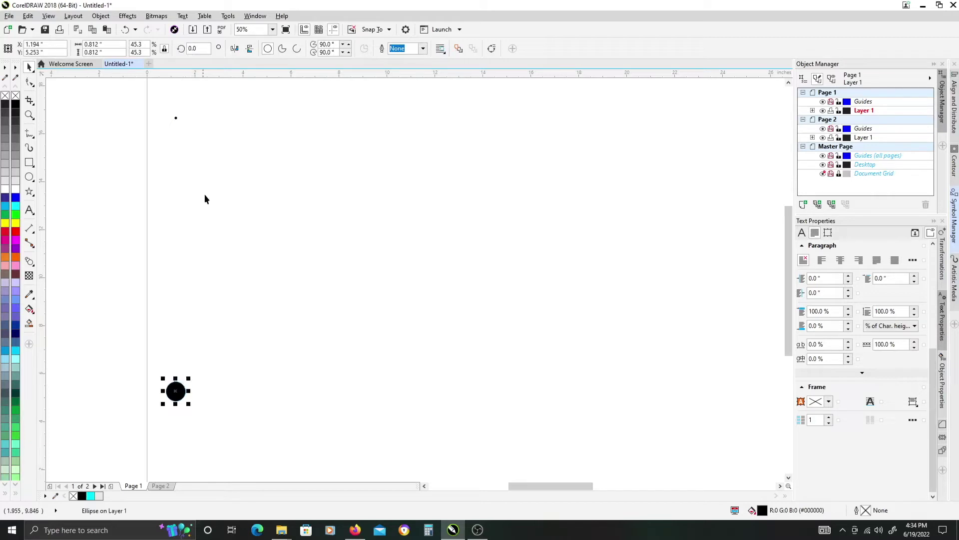
drag(158, 100, 248, 413)
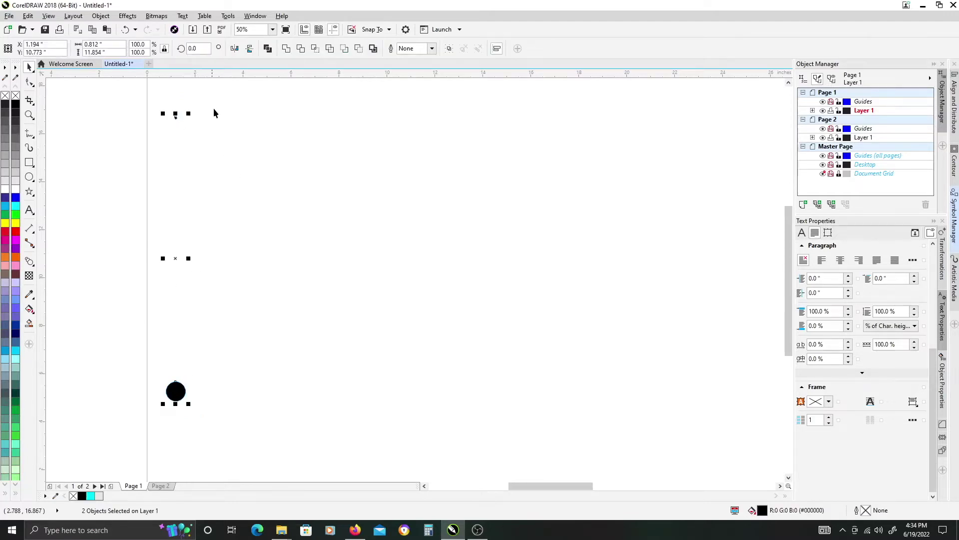
drag(141, 415, 141, 414)
click(197, 183)
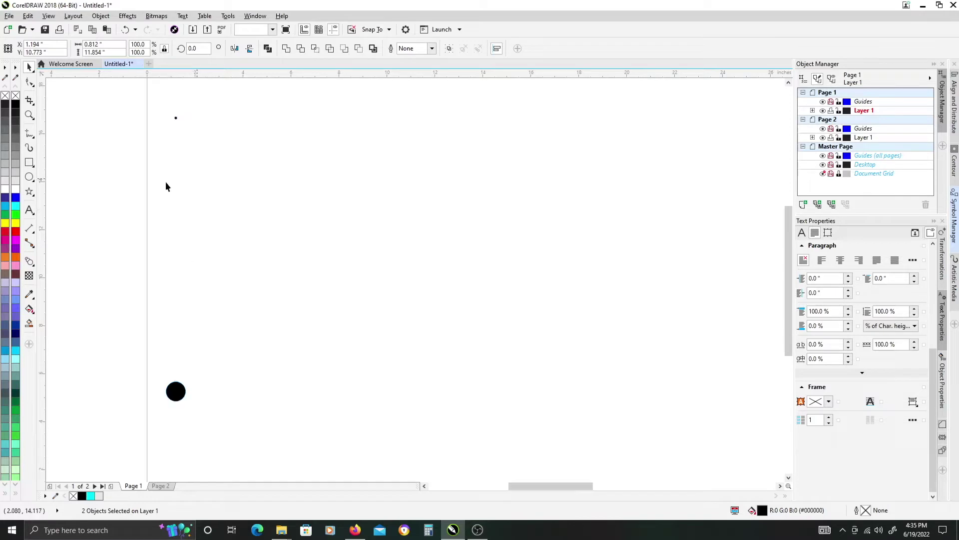
Step: Blend the bottom circle up into the tiny top dot with the Blend tool
click(28, 262)
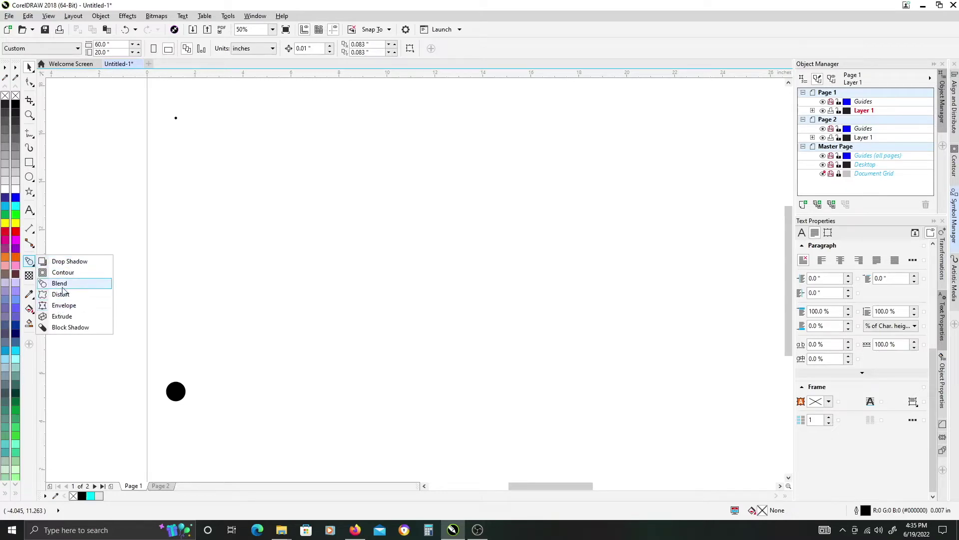
click(59, 283)
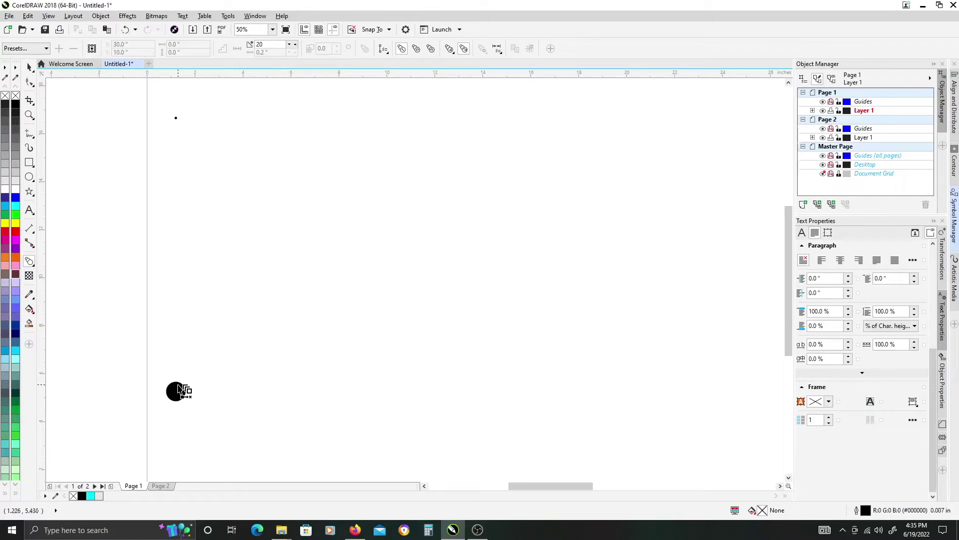
drag(175, 392, 177, 122)
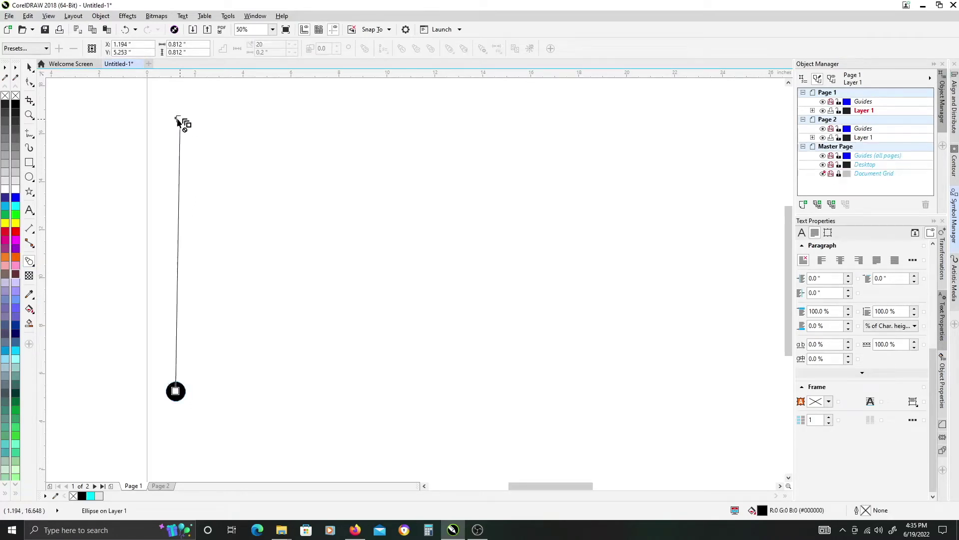
drag(177, 122, 175, 120)
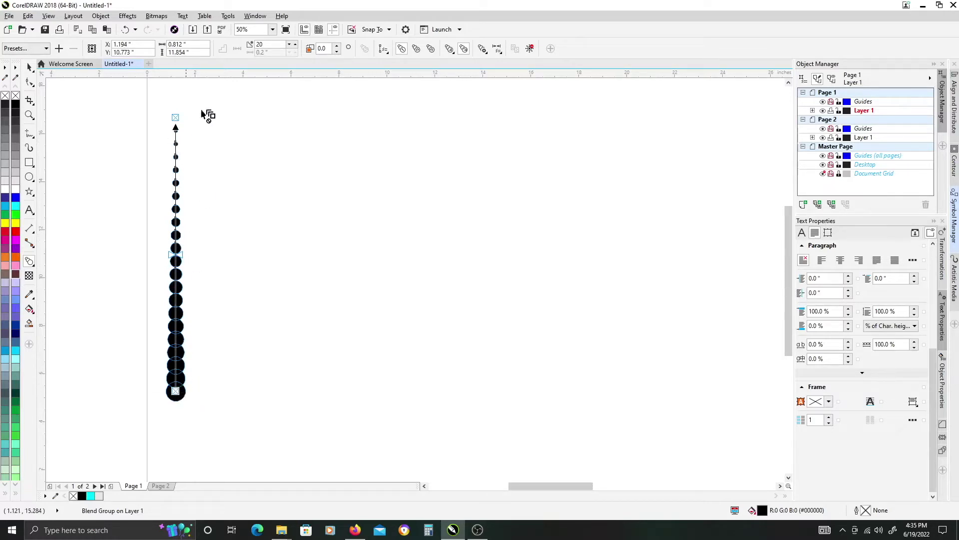
Step: Reduce the circle blend to 15 intermediate steps
click(290, 48)
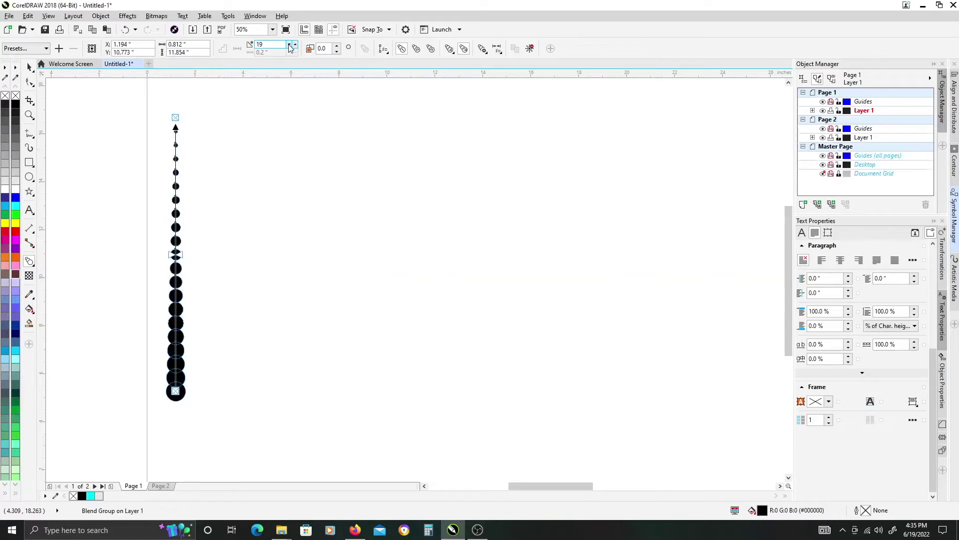
click(289, 48)
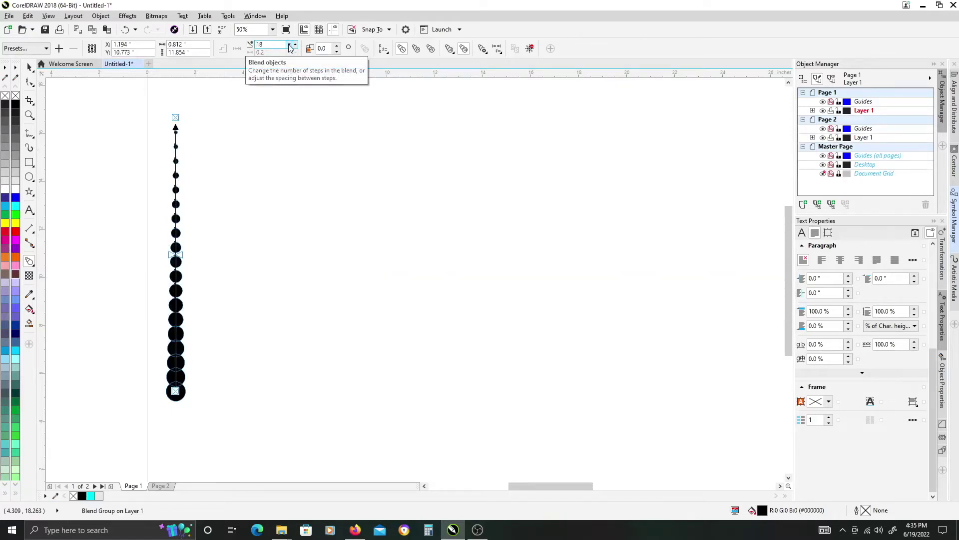
click(290, 48)
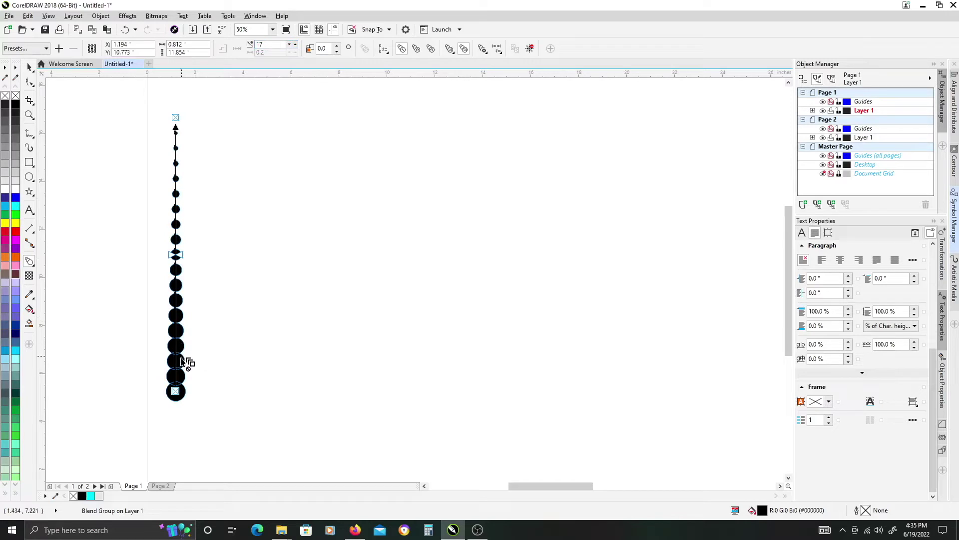
scroll(185, 363, up, 1)
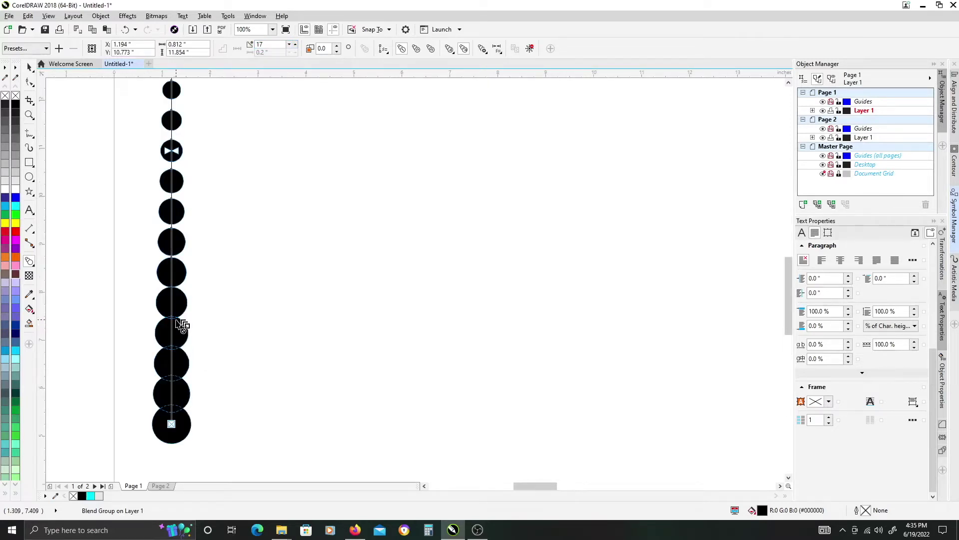
click(291, 49)
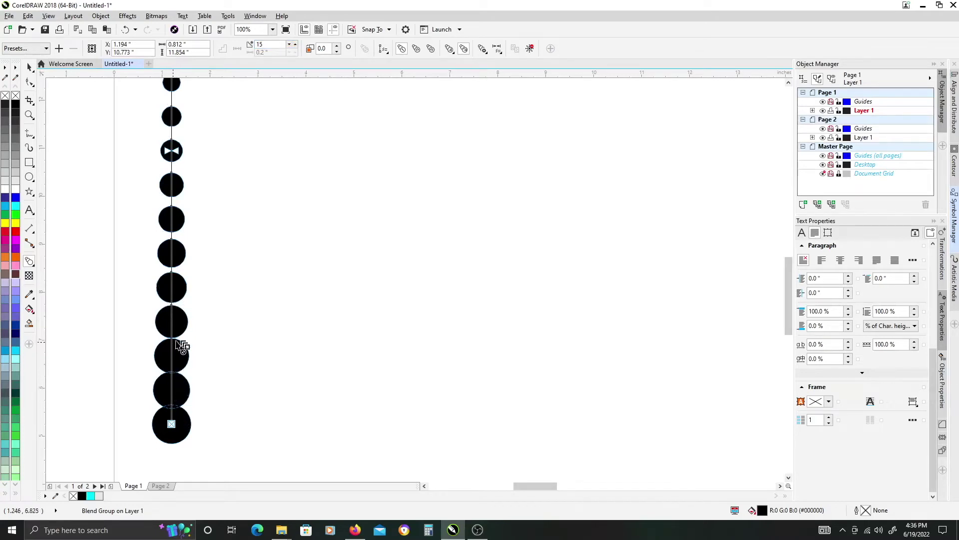
scroll(191, 180, up, 3)
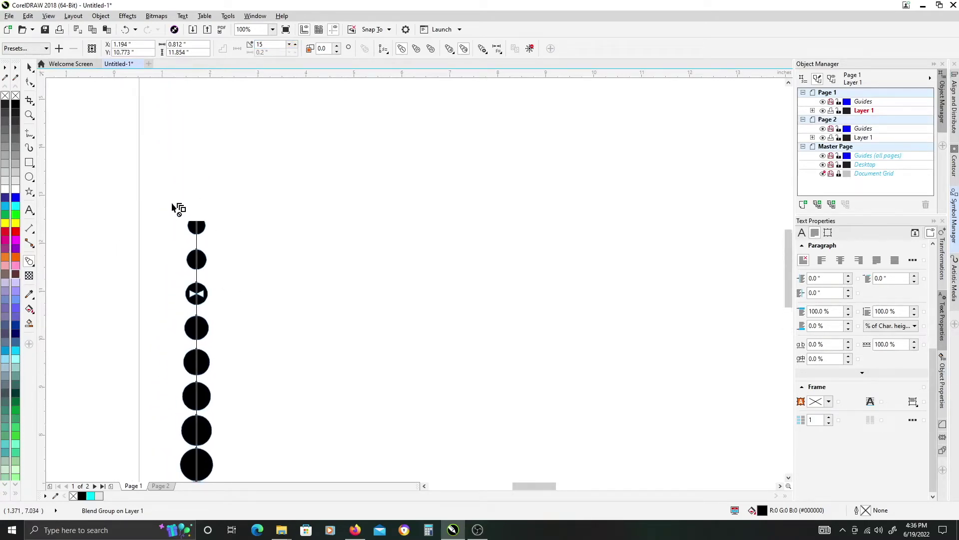
scroll(223, 196, down, 2)
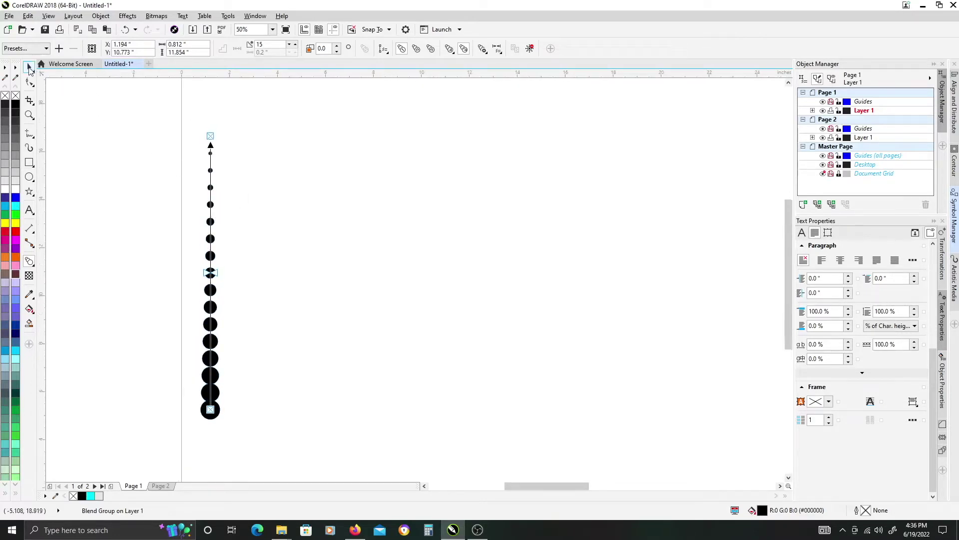
click(29, 68)
Step: Shrink the blend's bottom circle slightly
click(206, 163)
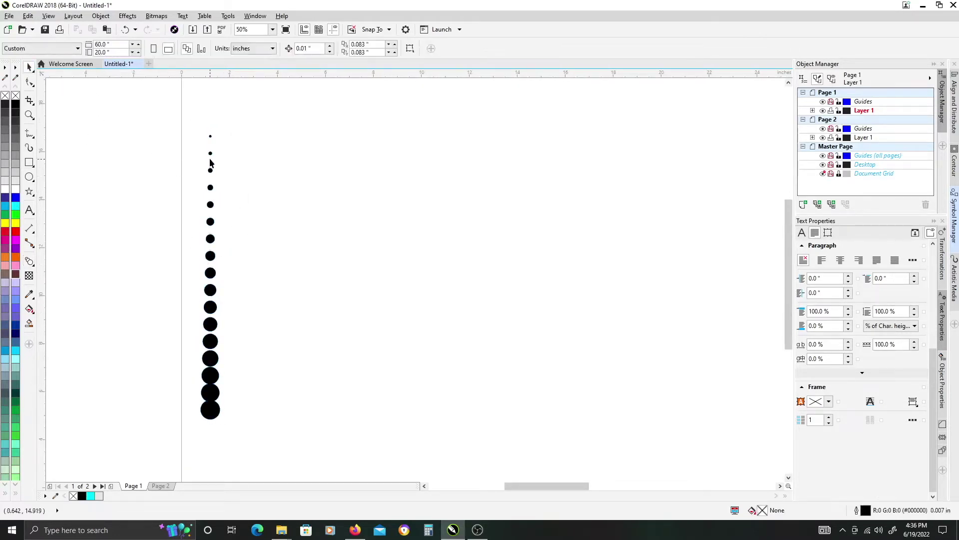
scroll(220, 396, up, 2)
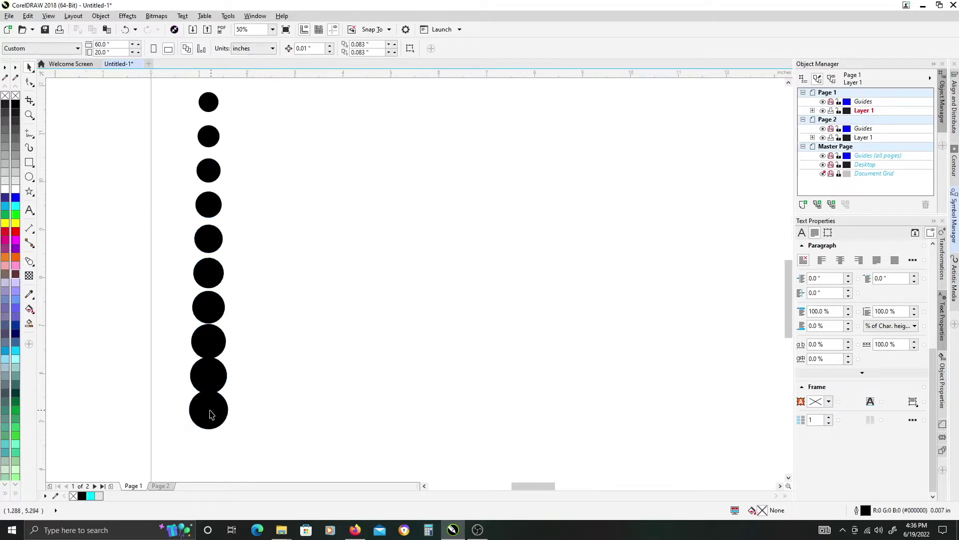
ctrl+click(208, 417)
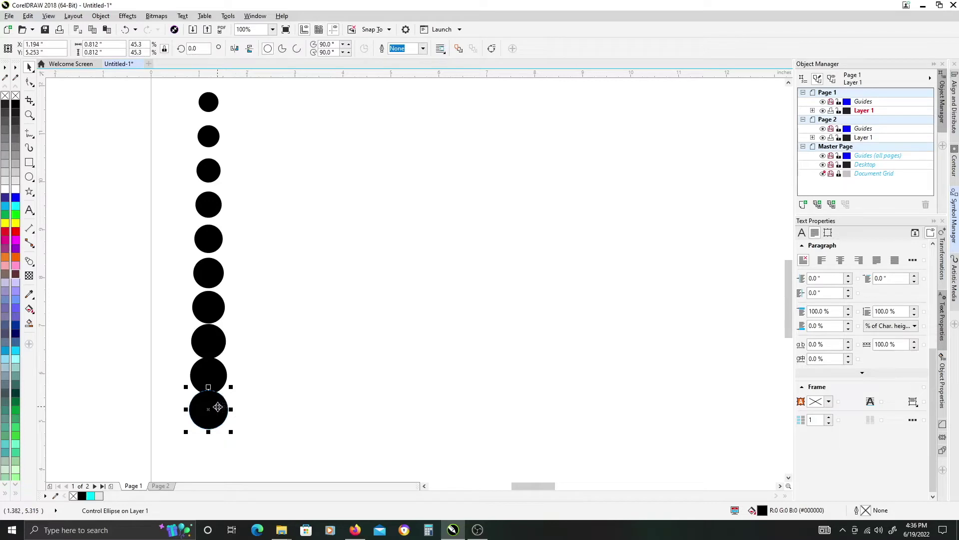
click(232, 385)
drag(233, 386, 228, 389)
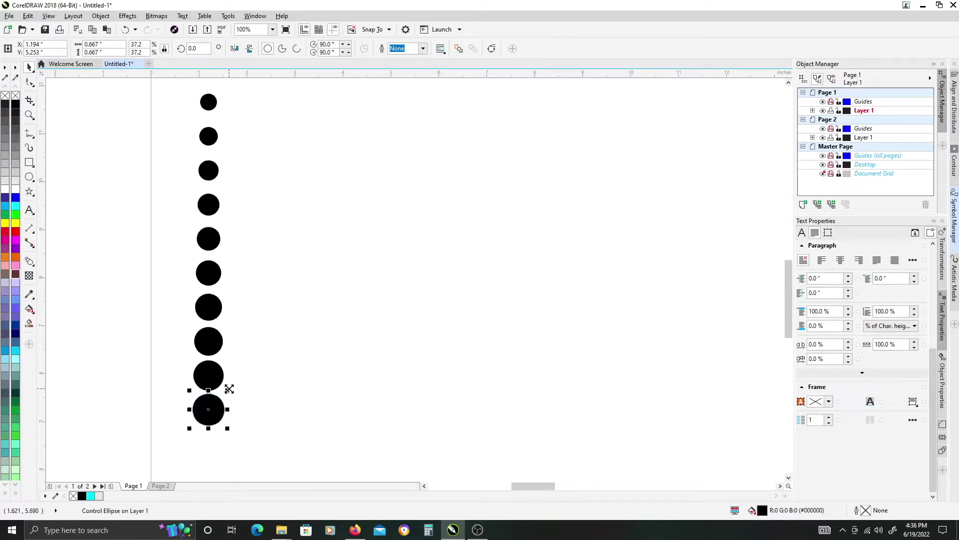
scroll(245, 360, down, 2)
scroll(247, 359, up, 2)
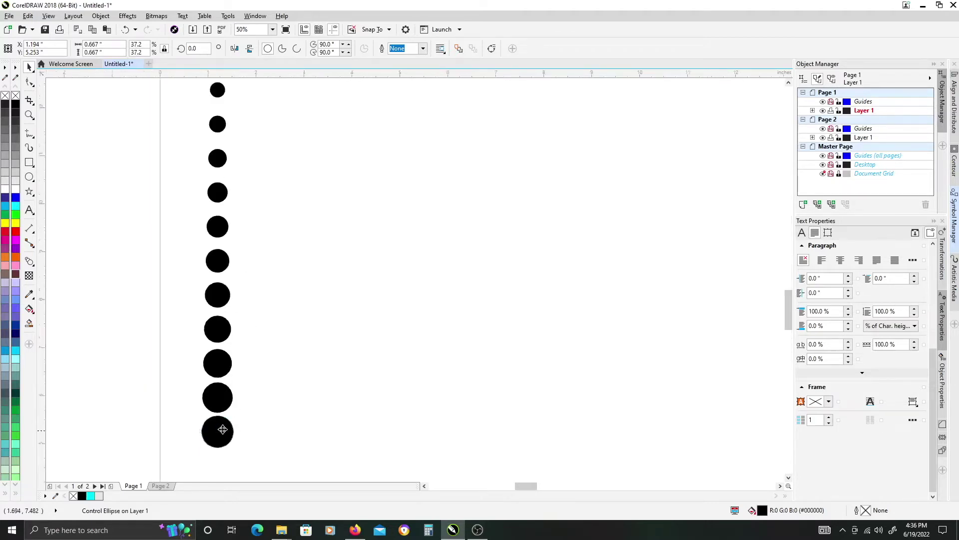
scroll(224, 375, up, 1)
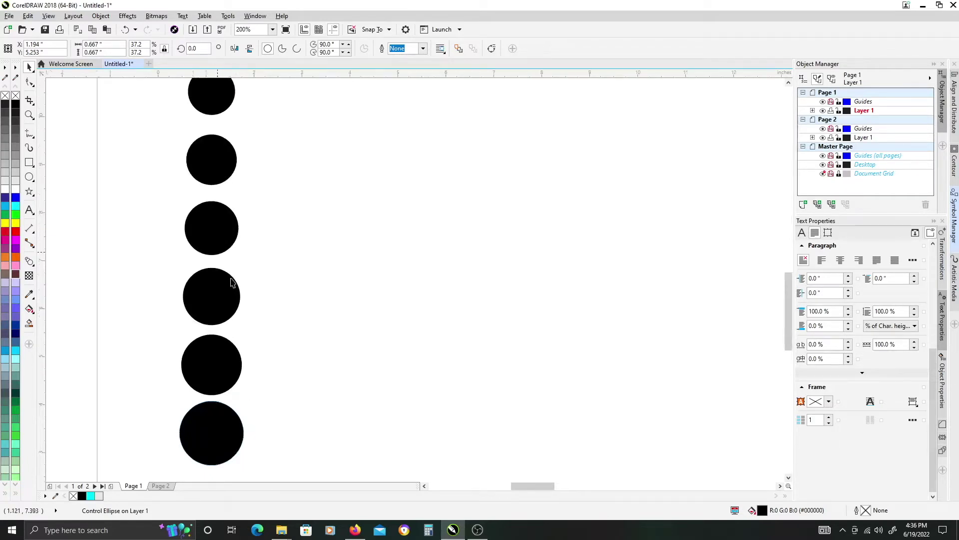
scroll(232, 279, down, 2)
scroll(227, 239, down, 1)
Step: Raise the circle blend to 19 steps
drag(231, 259, 223, 281)
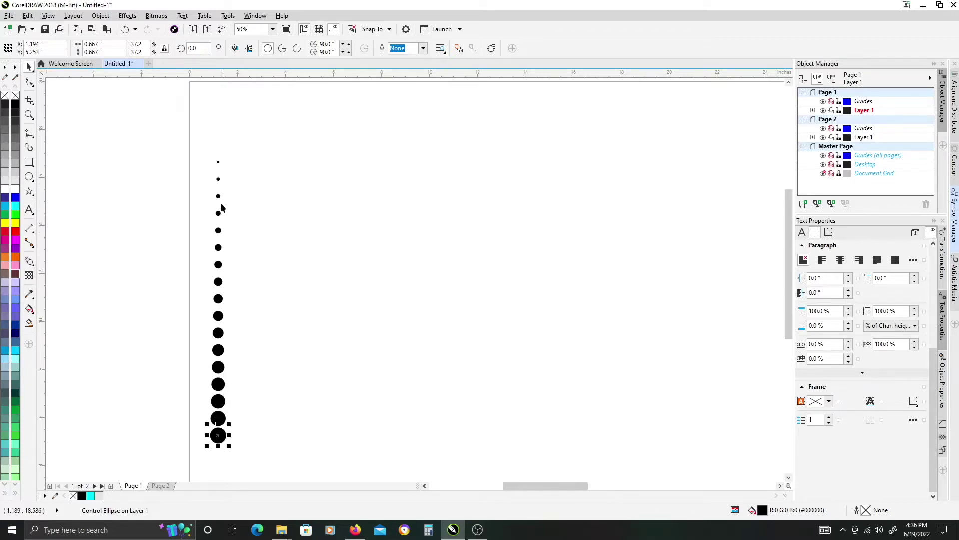
drag(218, 215, 218, 216)
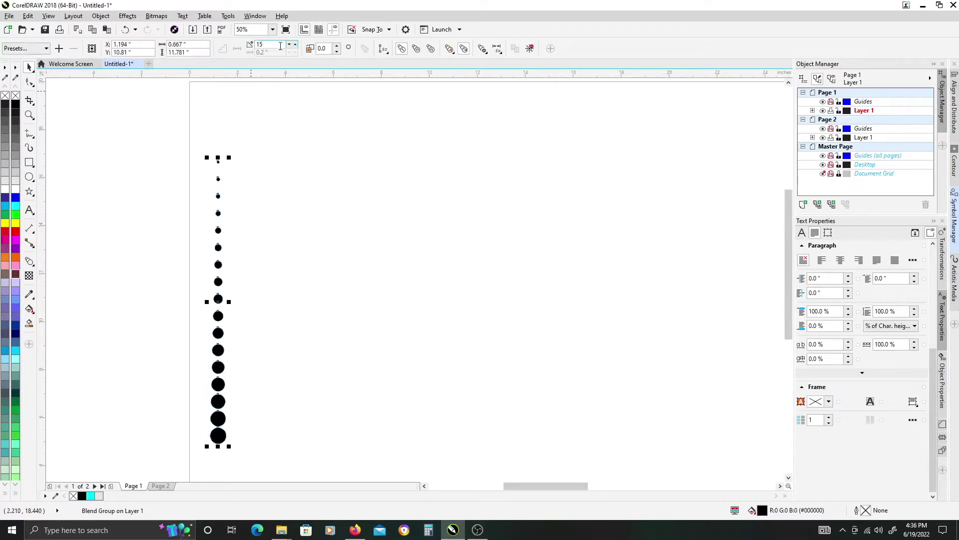
click(296, 45)
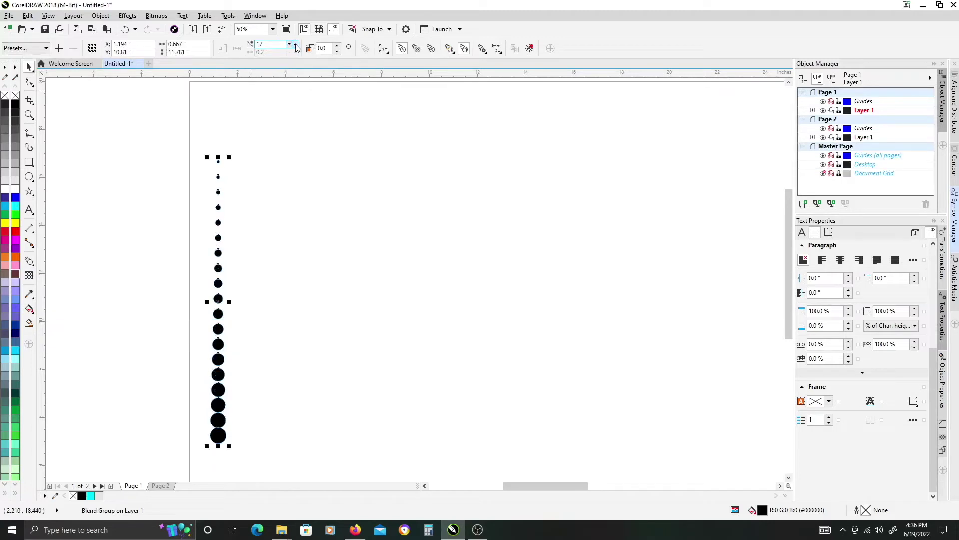
click(296, 46)
click(295, 45)
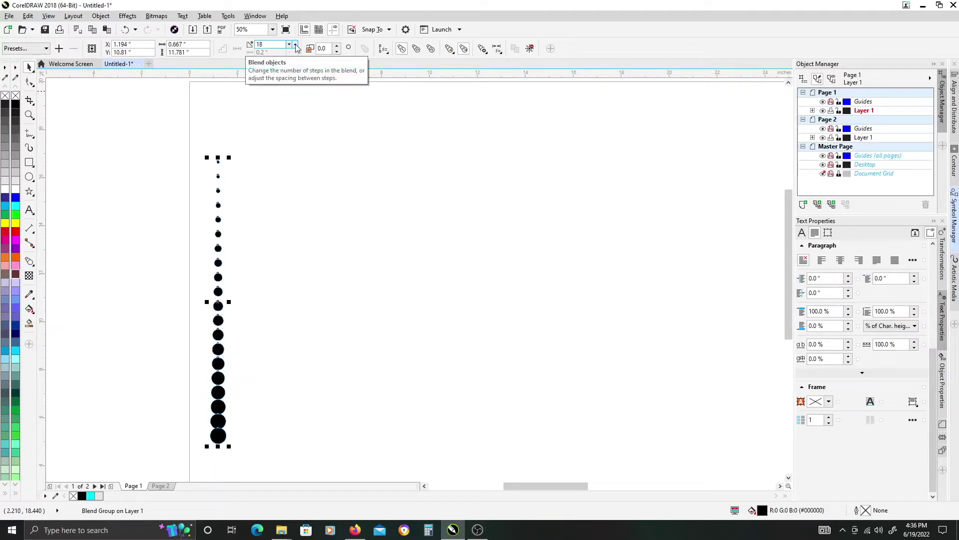
click(295, 45)
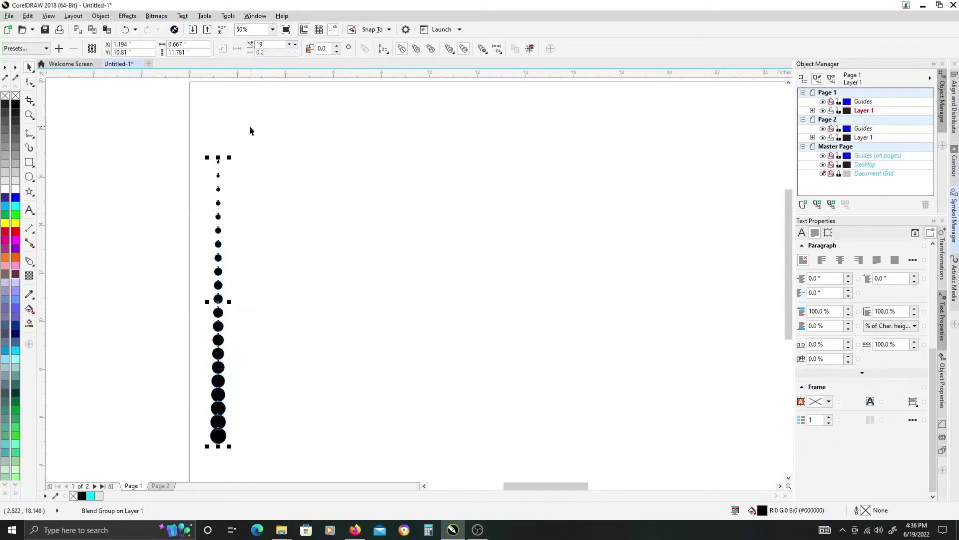
click(253, 212)
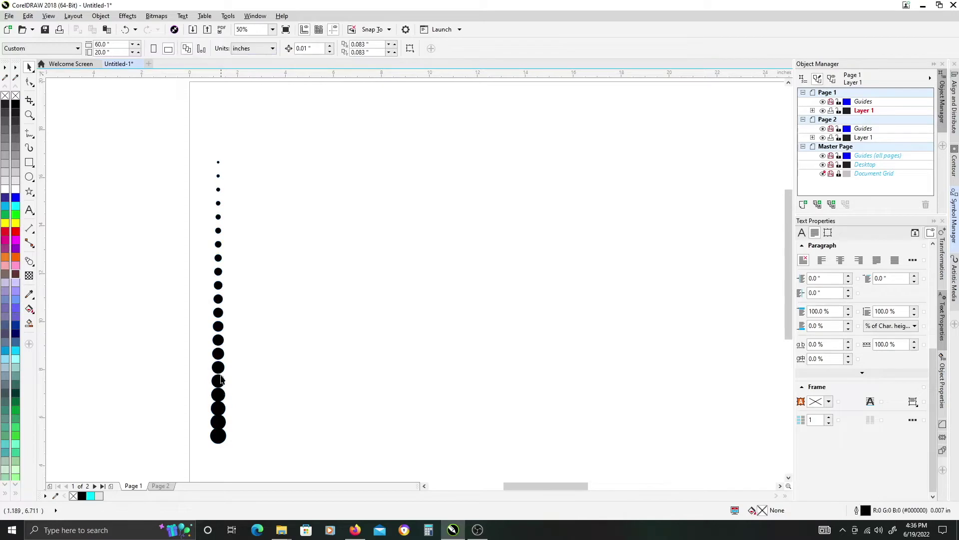
scroll(222, 410, up, 1)
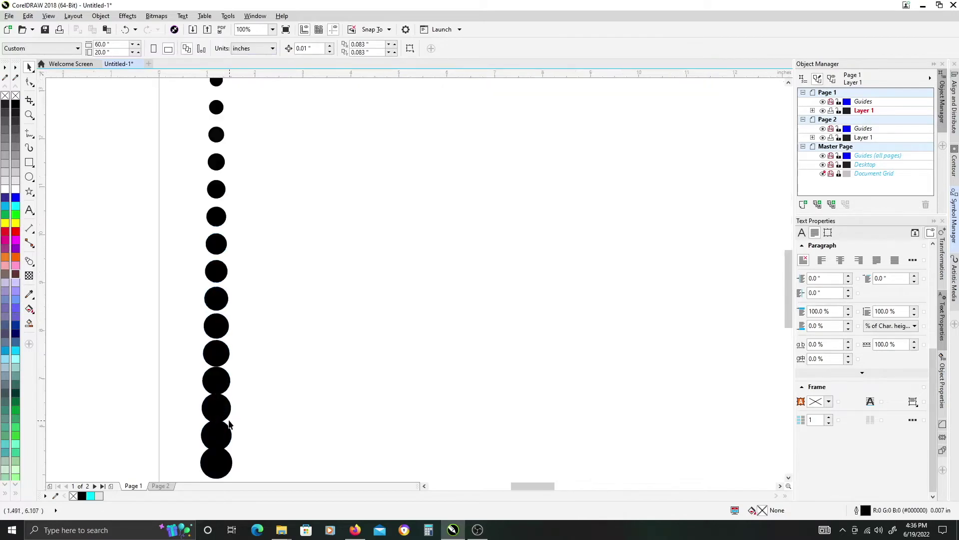
scroll(227, 328, down, 1)
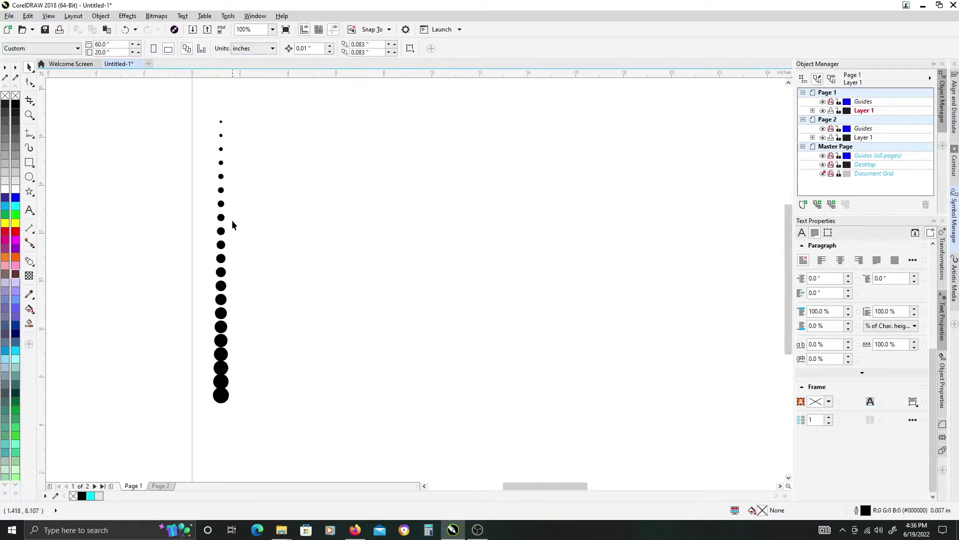
scroll(226, 386, up, 1)
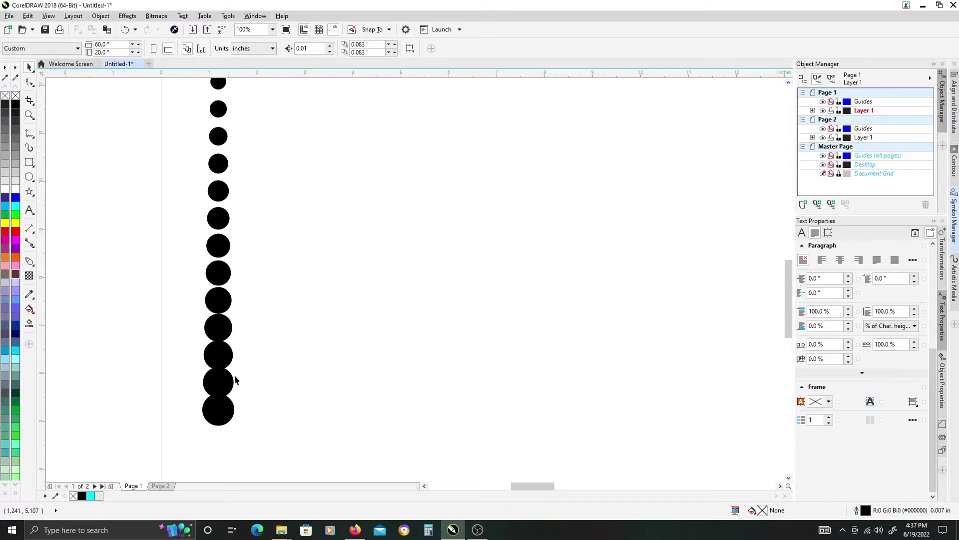
scroll(246, 359, down, 1)
Step: Move the circle blend higher up the page
drag(261, 343, 238, 360)
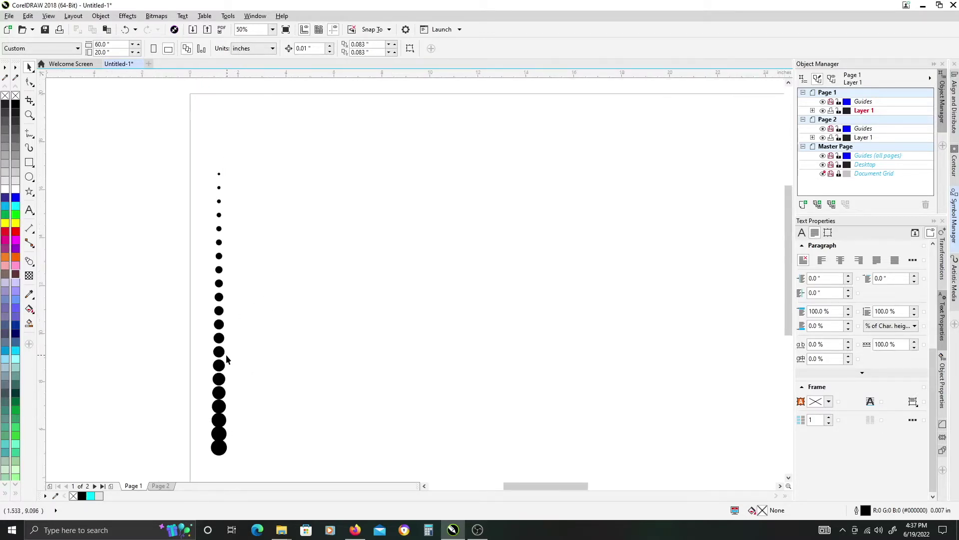
click(218, 344)
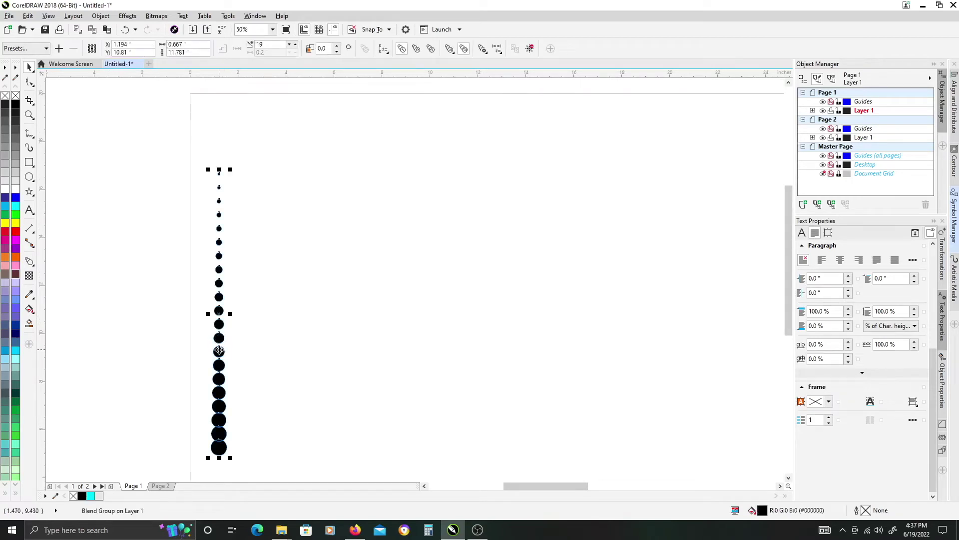
click(239, 334)
click(219, 338)
drag(243, 390, 274, 463)
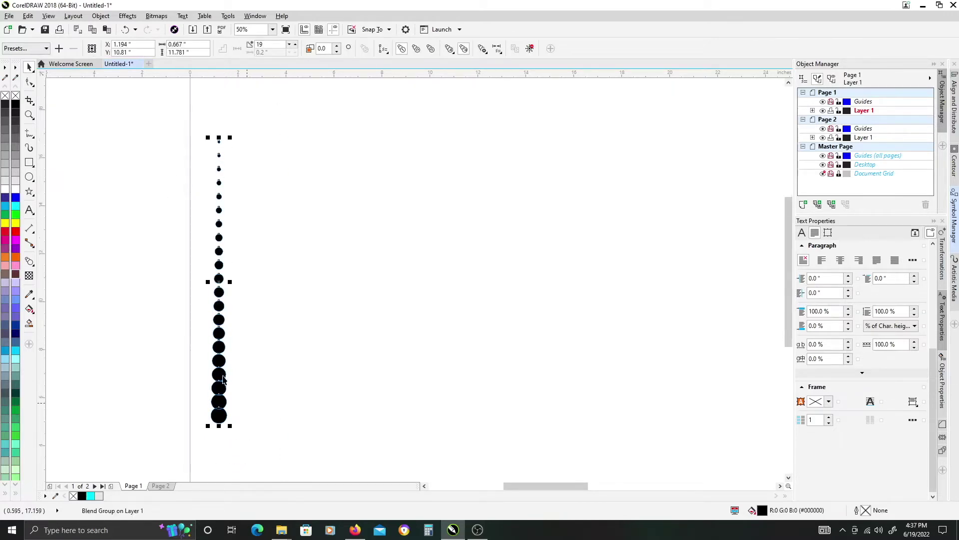
scroll(227, 379, up, 2)
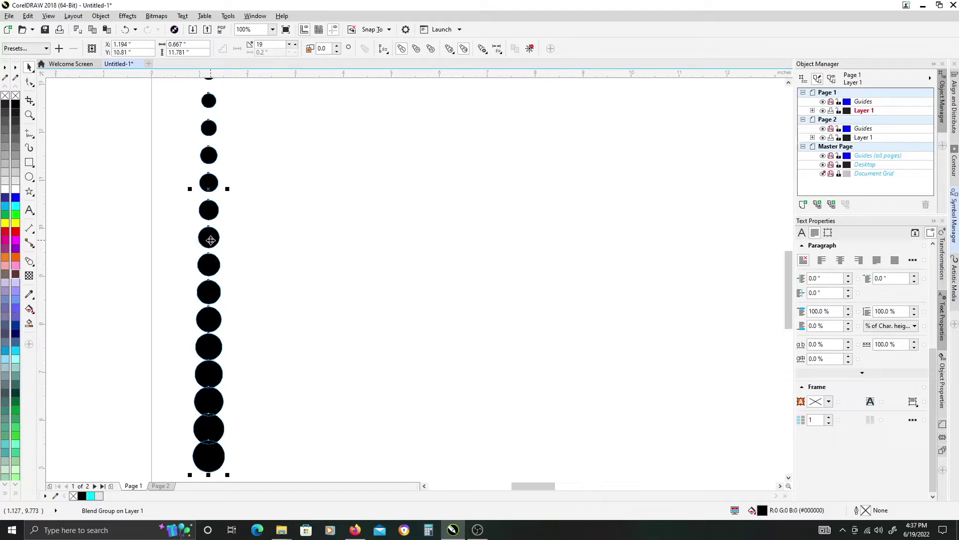
Step: Place a duplicate of the circle column to the right, overlapping the original
drag(209, 239, 227, 243)
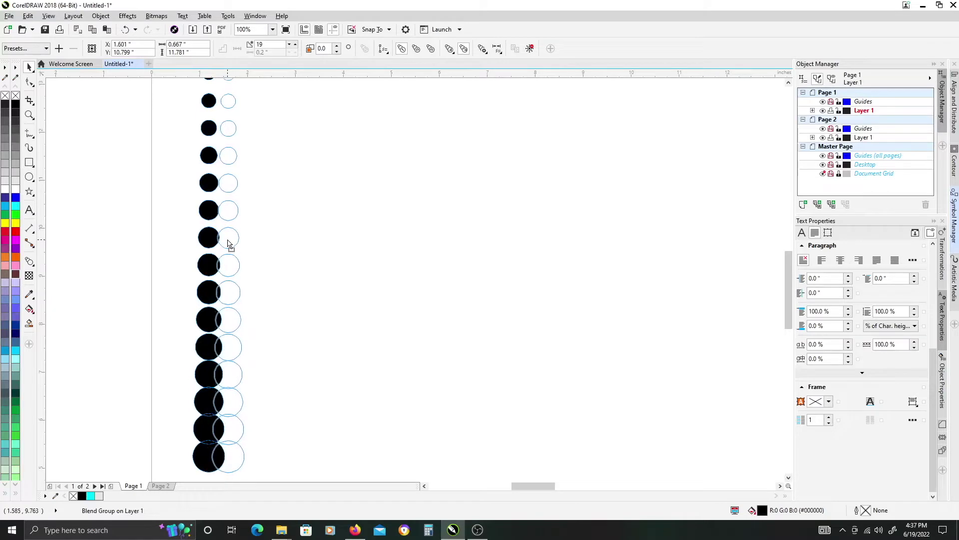
drag(227, 243, 235, 239)
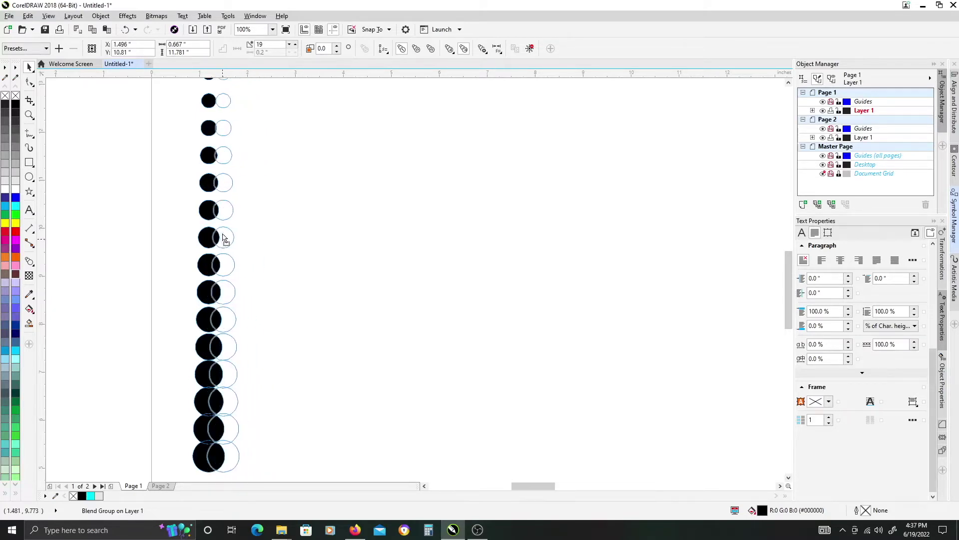
drag(235, 239, 230, 238)
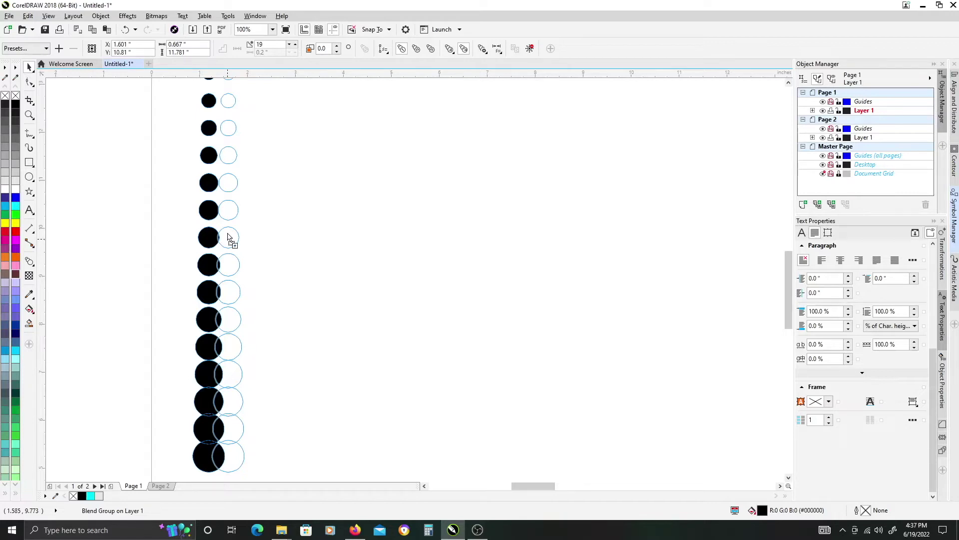
drag(228, 239, 228, 239)
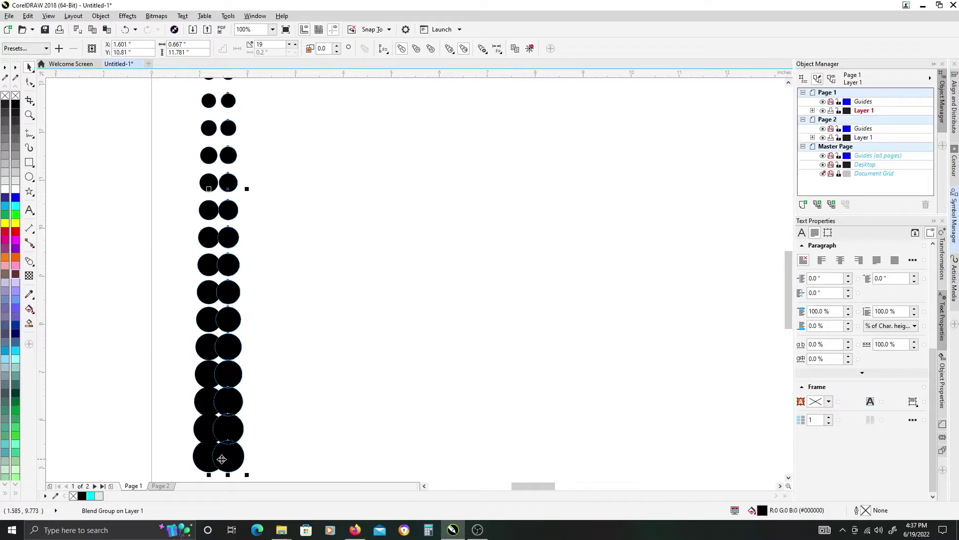
scroll(222, 445, up, 3)
scroll(221, 445, up, 2)
scroll(225, 397, up, 2)
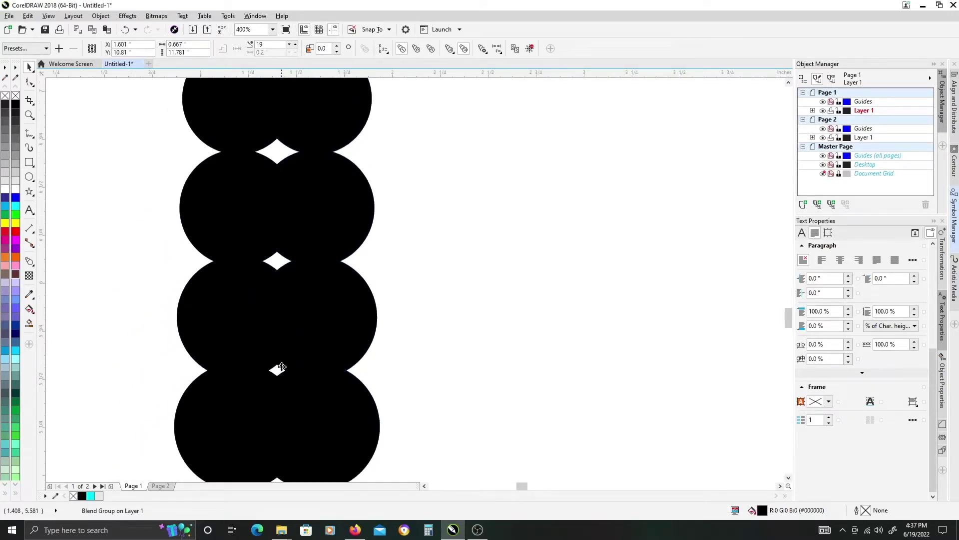
scroll(292, 272, down, 3)
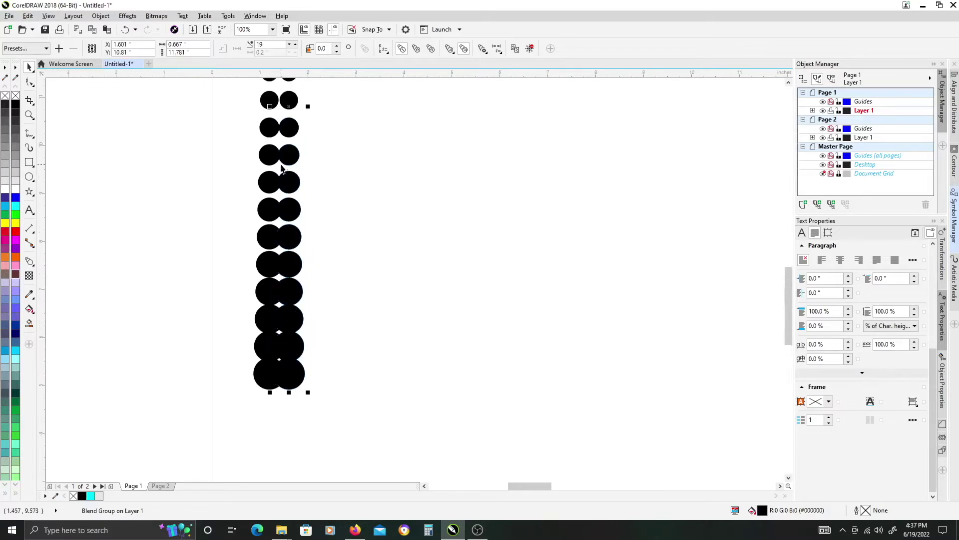
scroll(284, 311, up, 1)
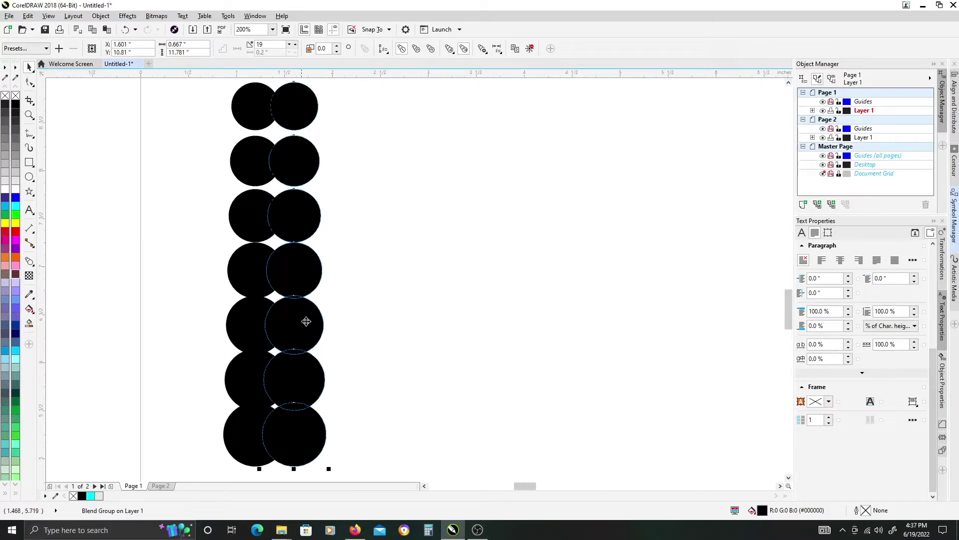
scroll(306, 323, down, 1)
scroll(305, 327, down, 1)
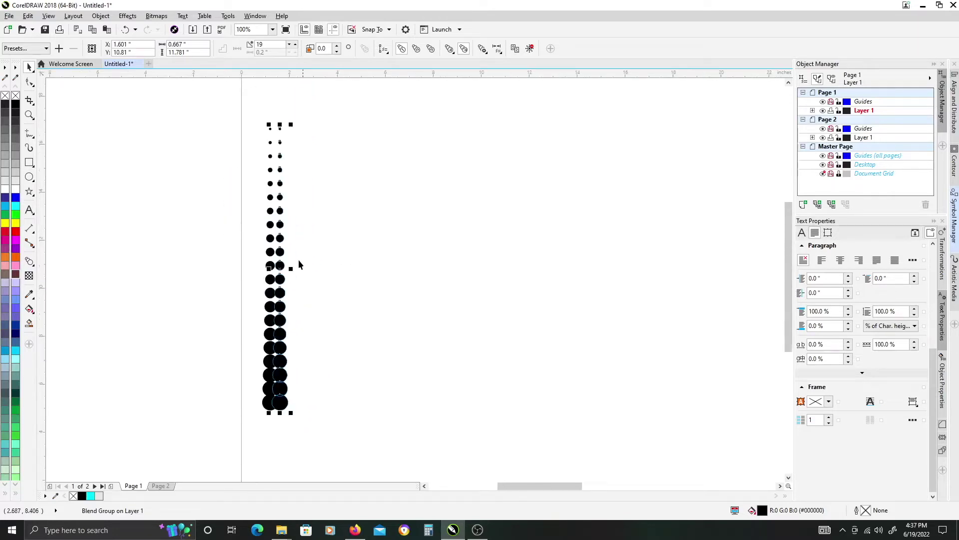
scroll(258, 278, up, 1)
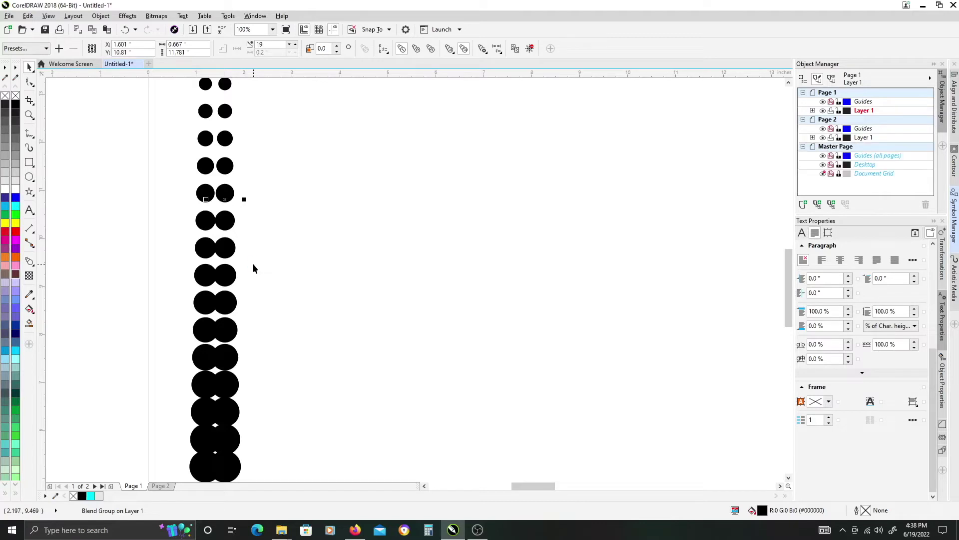
Step: Duplicate the circle column four more times with Ctrl+D to widen the grid
key(ctrl+d)
key(ctrl+d)
key(ctrl+d)
key(ctrl+d)
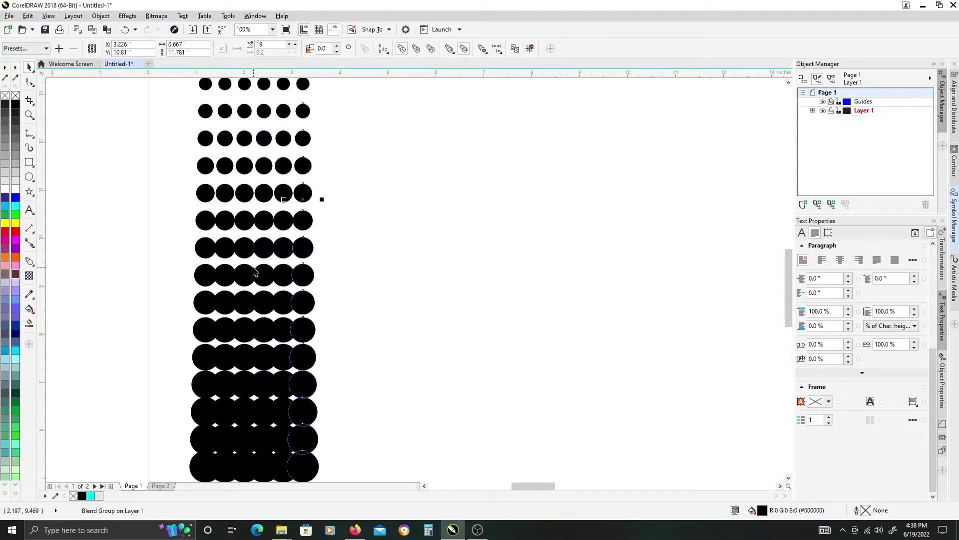
key(ctrl+d)
key(ctrl+d)
key(ctrl+d)
key(ctrl+d)
key(ctrl+d)
key(ctrl+d)
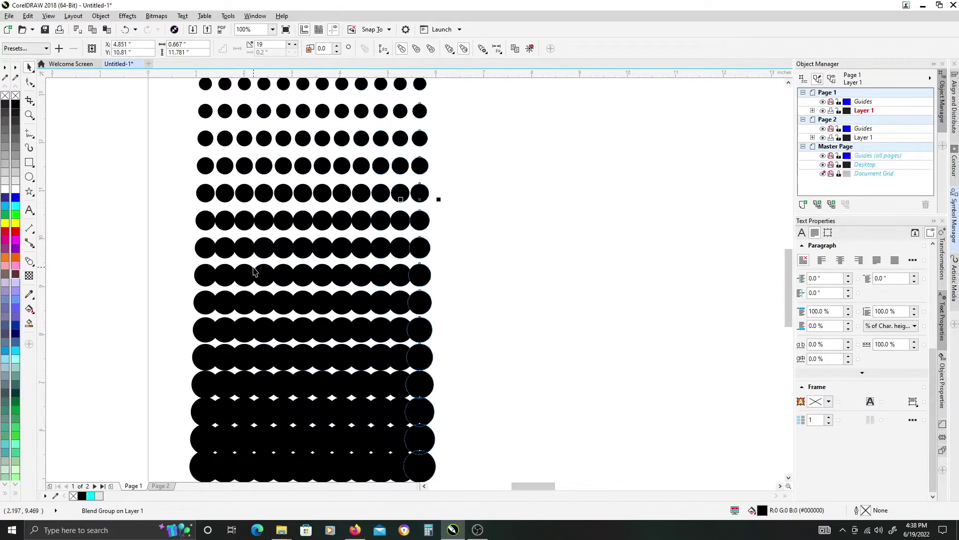
key(ctrl+d)
key(ctrl+d)
key(ctrl+d)
key(ctrl+d)
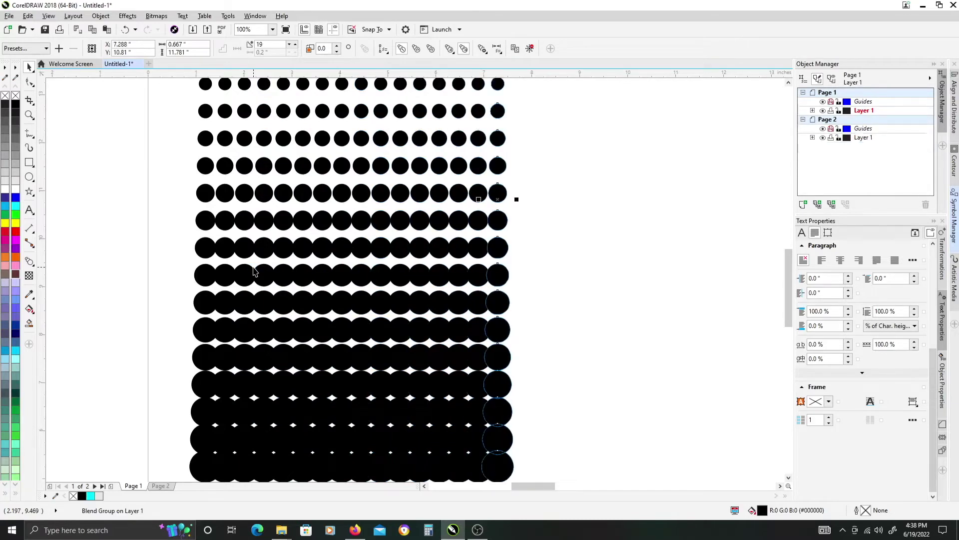
key(ctrl+d)
key(ctrl+d)
key(ctrl+d)
key(ctrl+d)
key(ctrl+d)
key(ctrl+d)
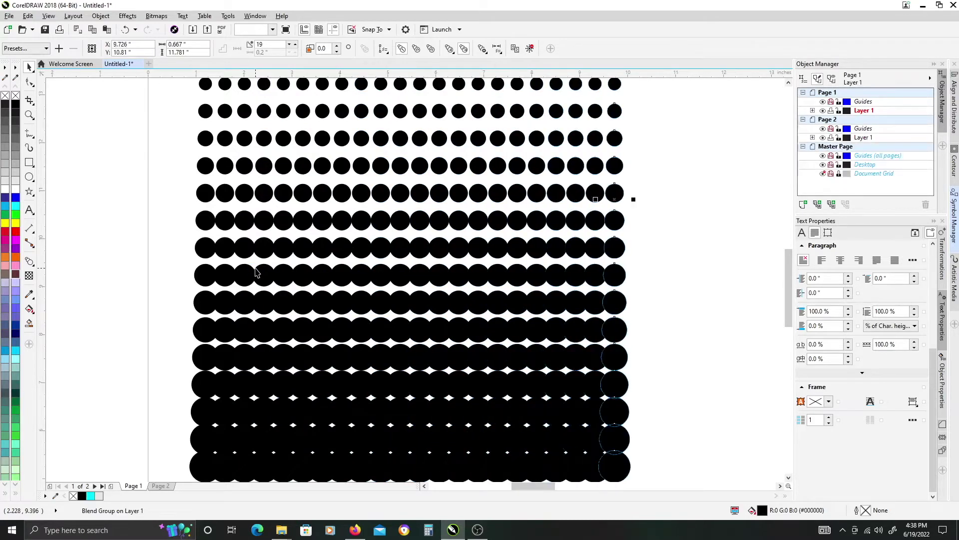
scroll(255, 271, down, 2)
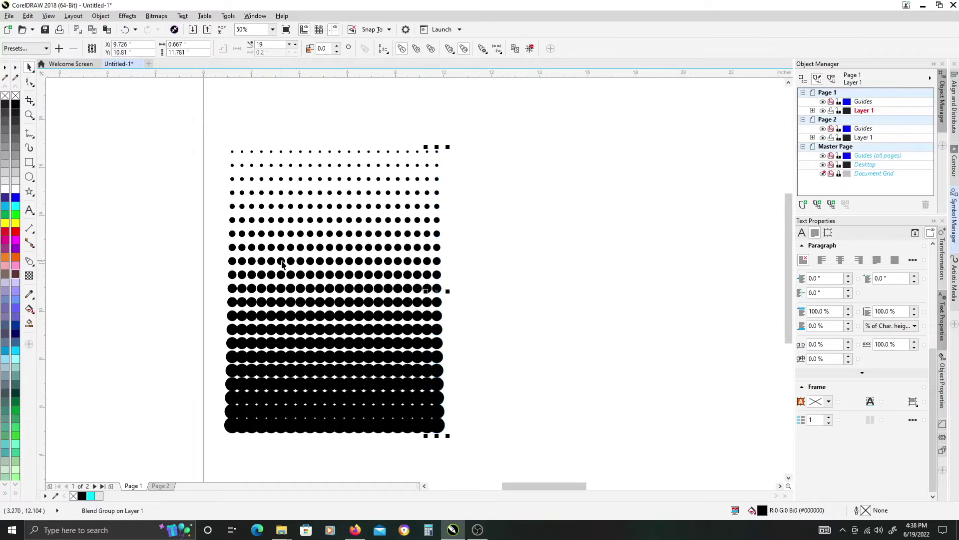
Step: Zoom in on the dot grid, deselect it, and shift the view left
key(z)
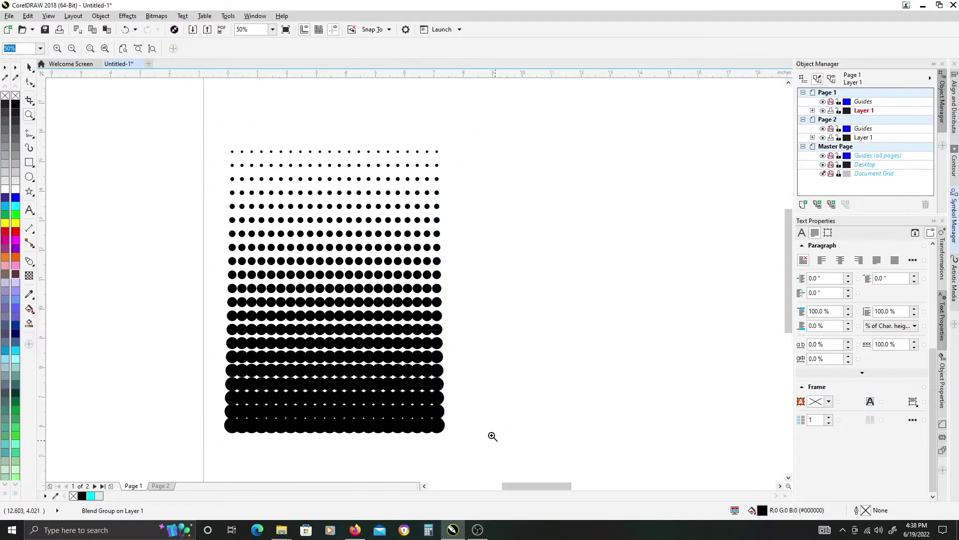
drag(217, 140, 490, 434)
key(space)
click(587, 263)
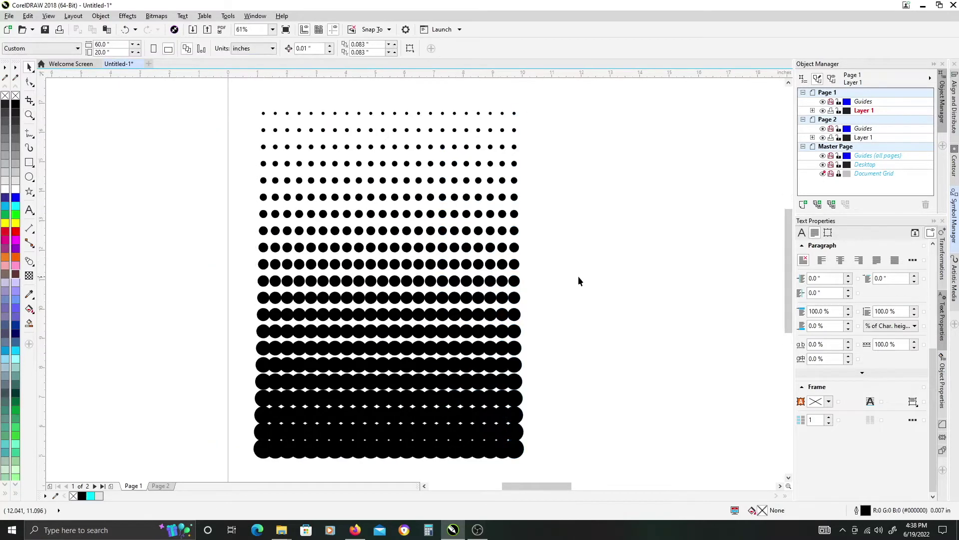
drag(608, 276, 462, 276)
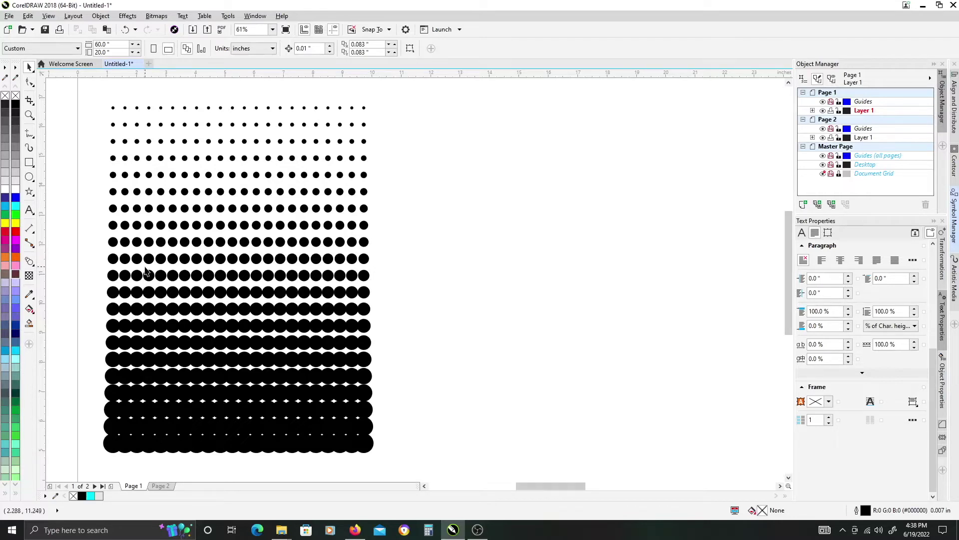
Step: Draw a small black square with no outline right of the circle grid's bottom
click(29, 163)
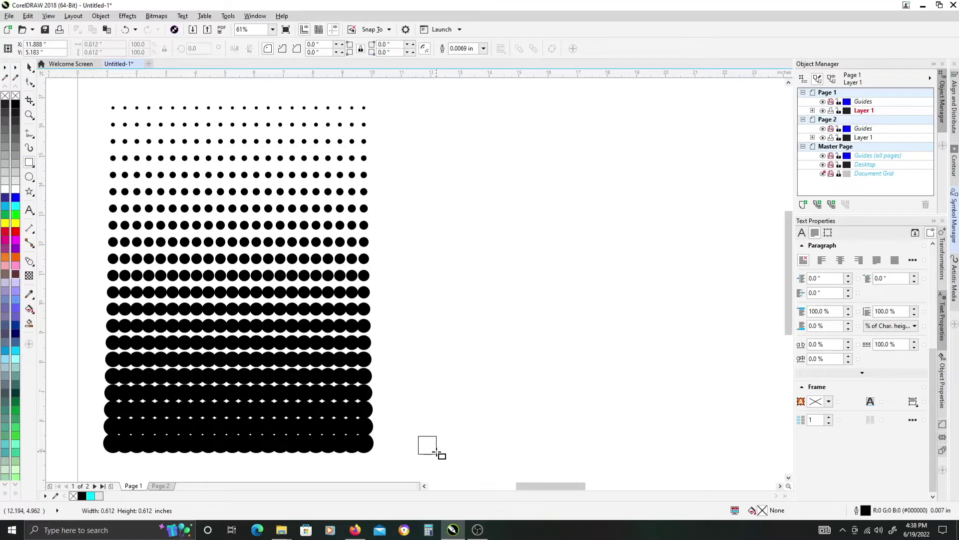
drag(418, 435, 436, 453)
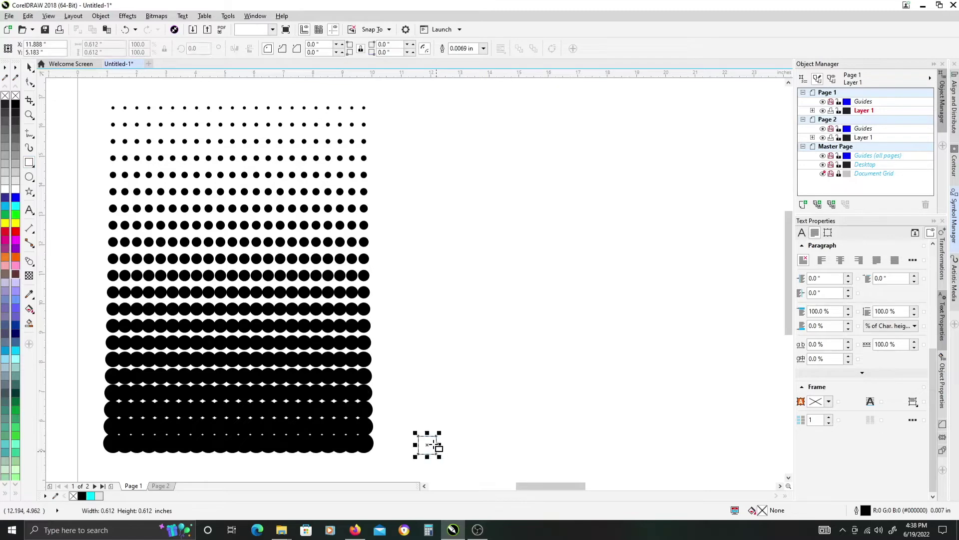
click(15, 105)
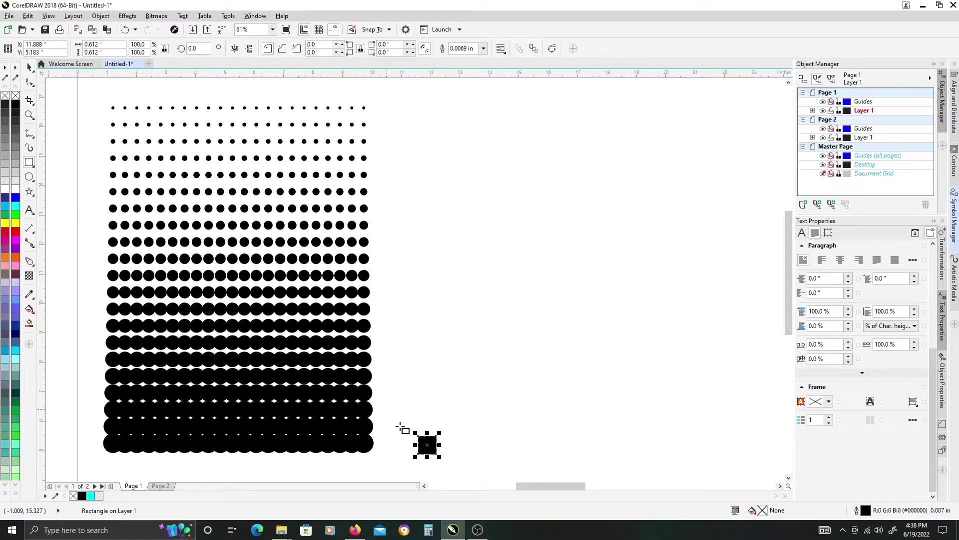
right_click(15, 95)
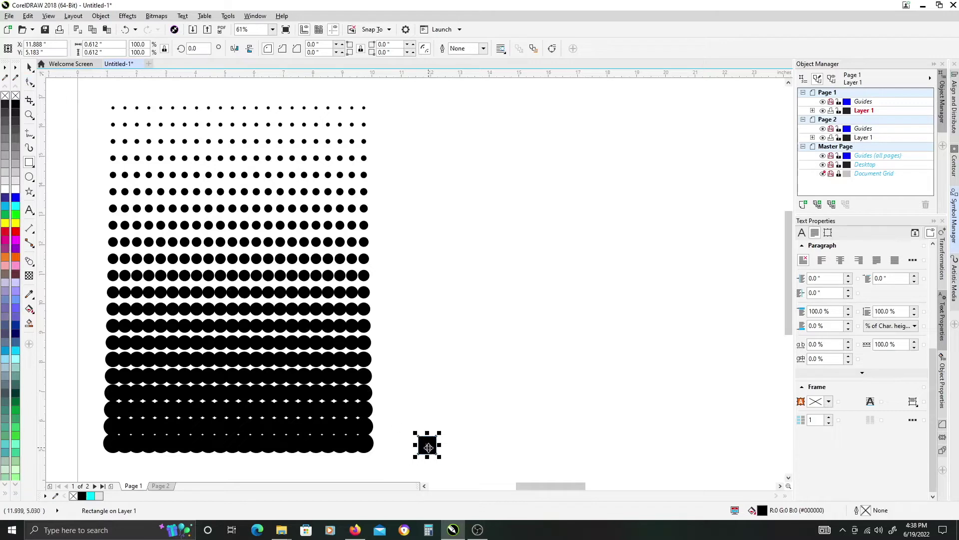
Step: Place a square copy level with the grid's top row and blend the two squares
mouse_move(429, 446)
mouse_down()
mouse_move(429, 111)
mouse_move(438, 111)
mouse_up()
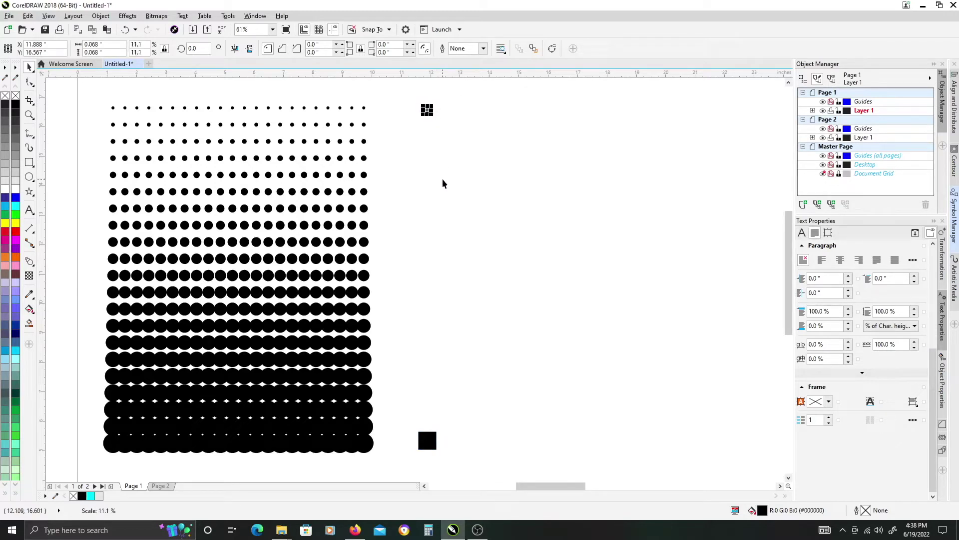
click(30, 263)
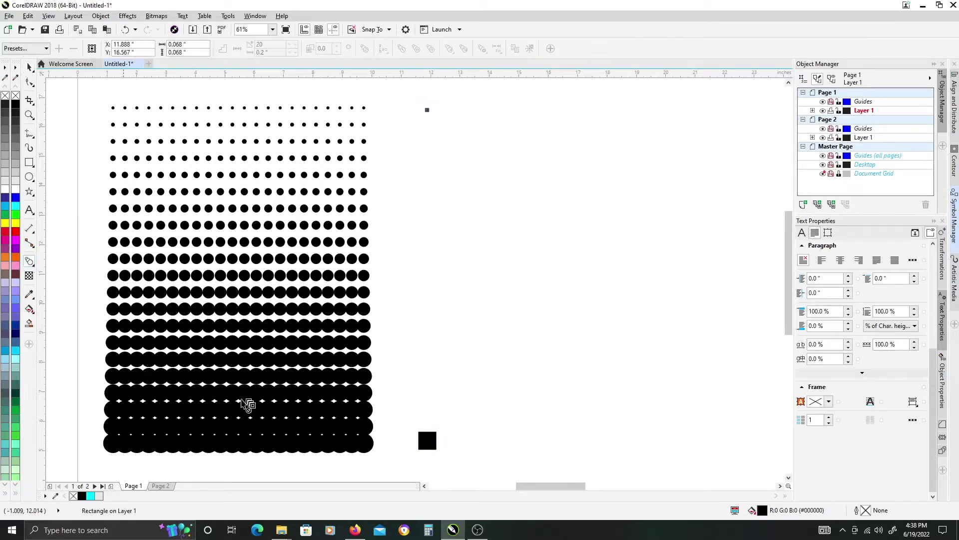
drag(428, 441, 428, 110)
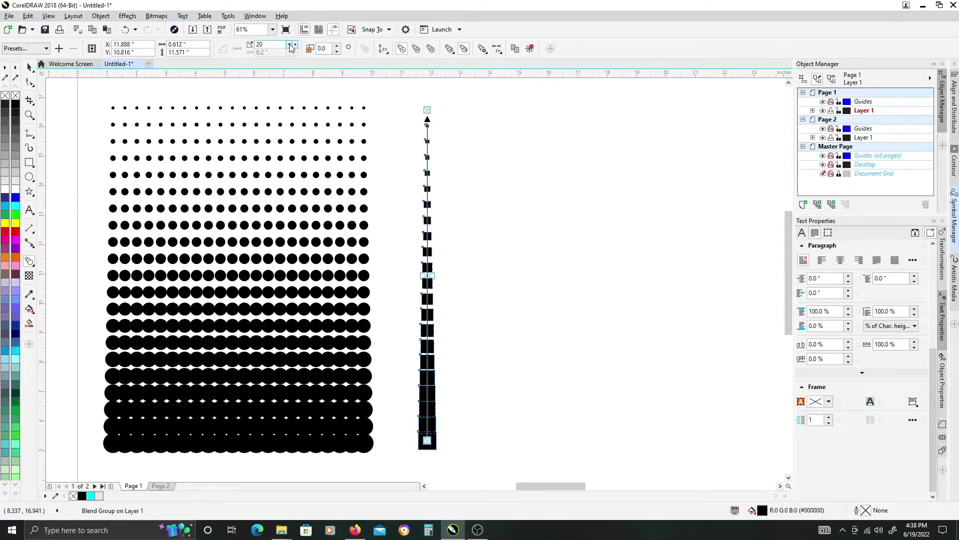
scroll(435, 408, up, 2)
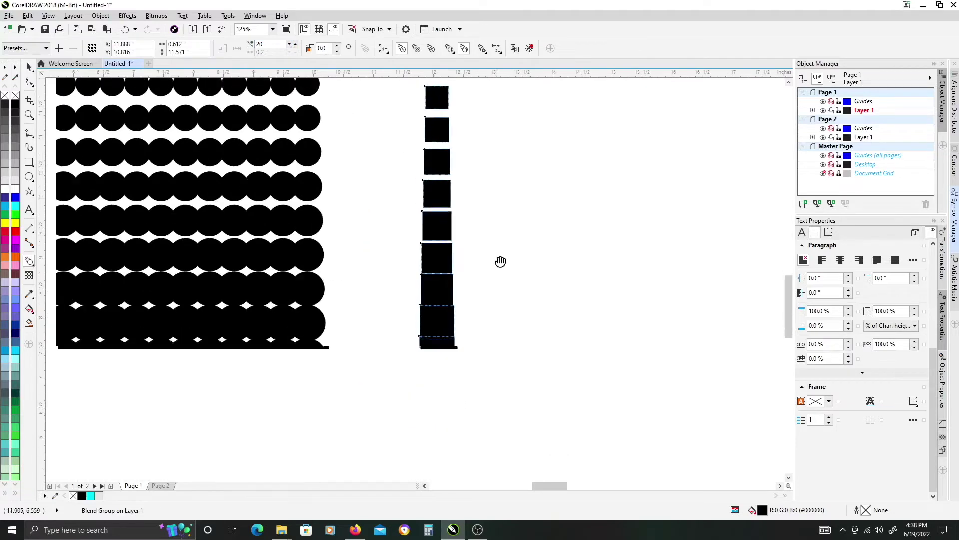
Step: Shrink the bottom square, set the square blend to 24 steps, and move it left
click(451, 291)
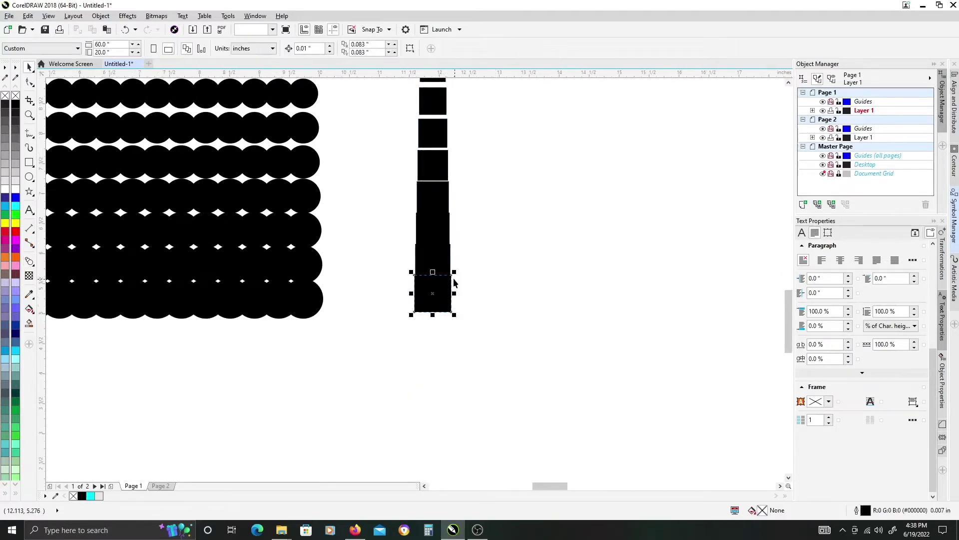
drag(455, 272, 452, 276)
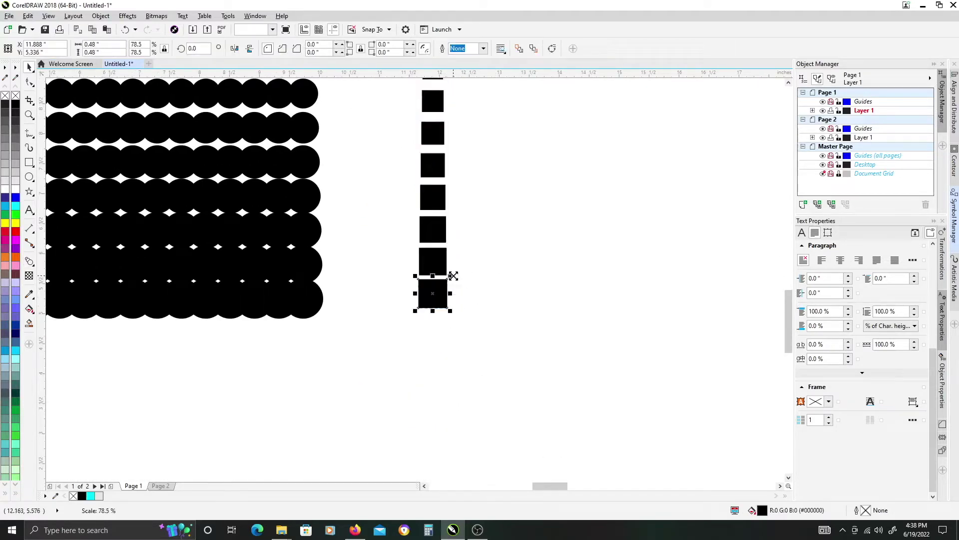
scroll(479, 205, down, 1)
scroll(388, 300, down, 1)
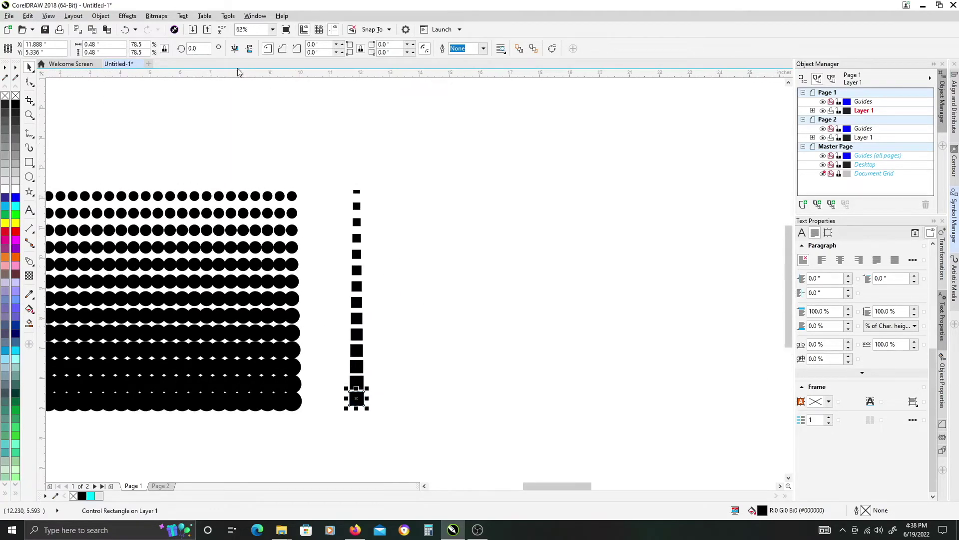
click(358, 232)
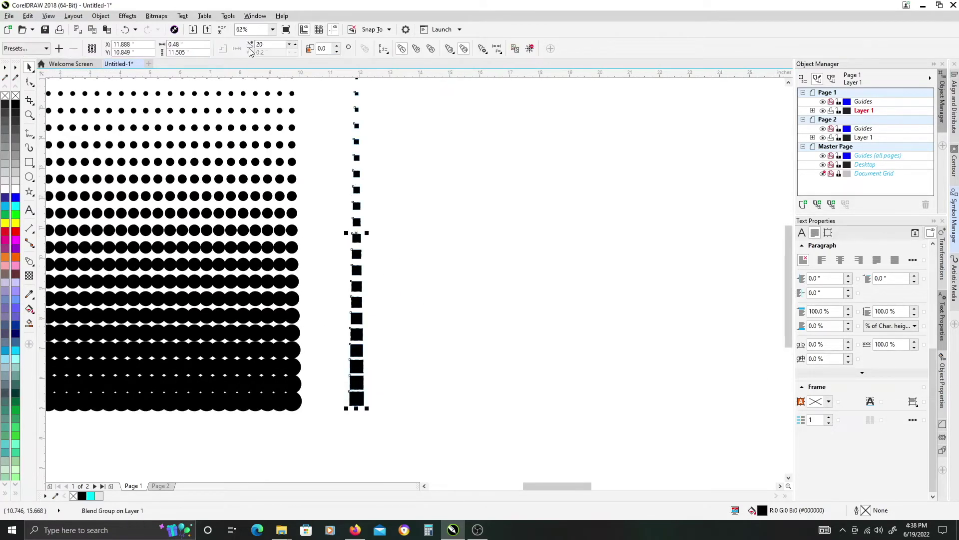
click(294, 45)
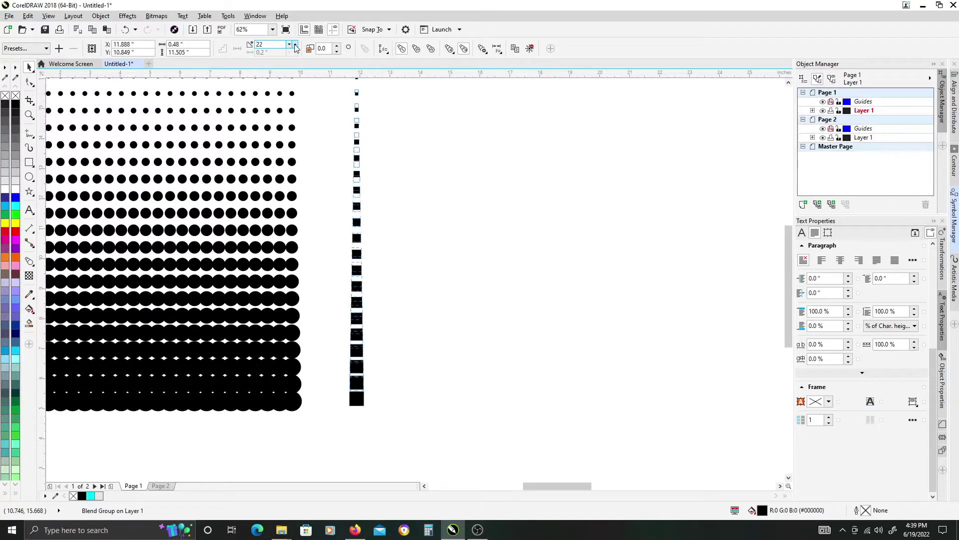
click(294, 45)
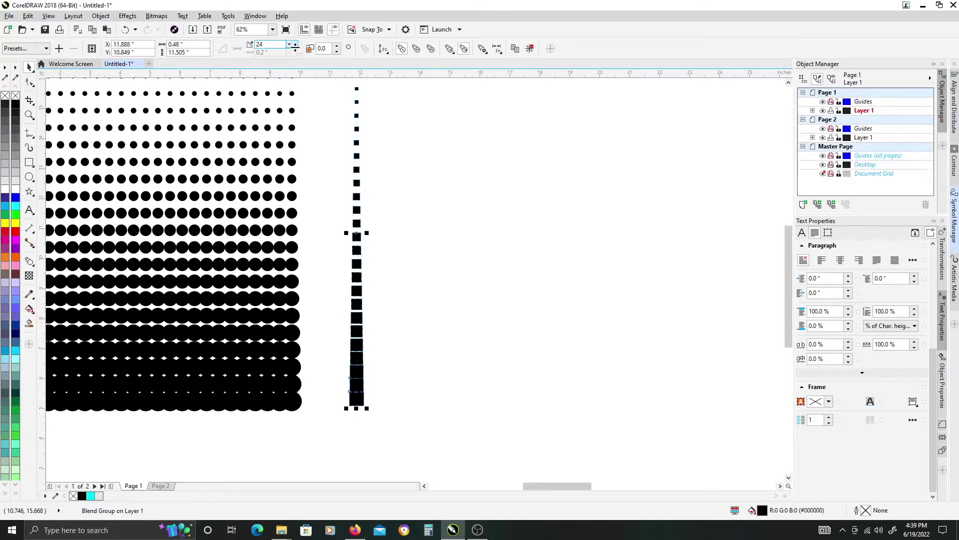
drag(429, 190, 318, 262)
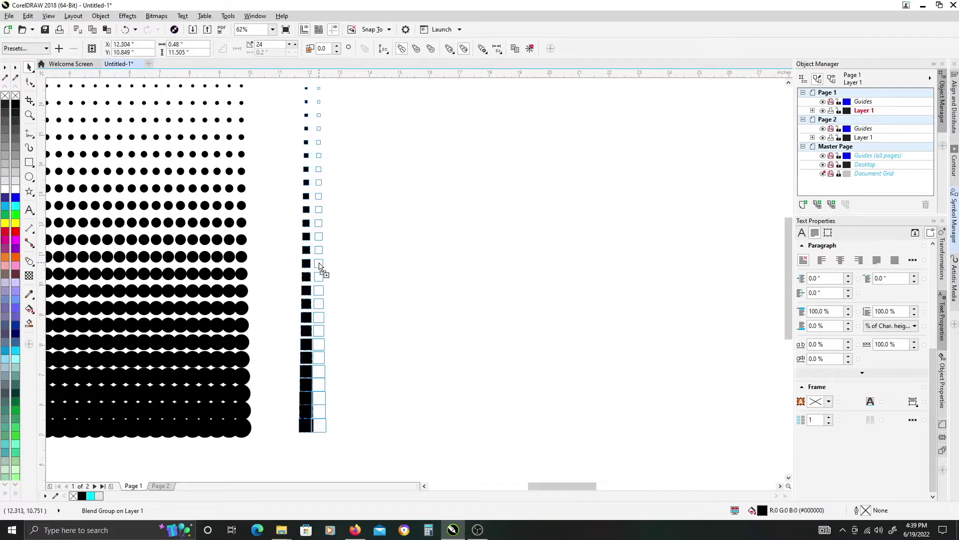
Step: Place a copy of the square column, add three more with Ctrl+D, and select the square grid
drag(321, 267, 318, 263)
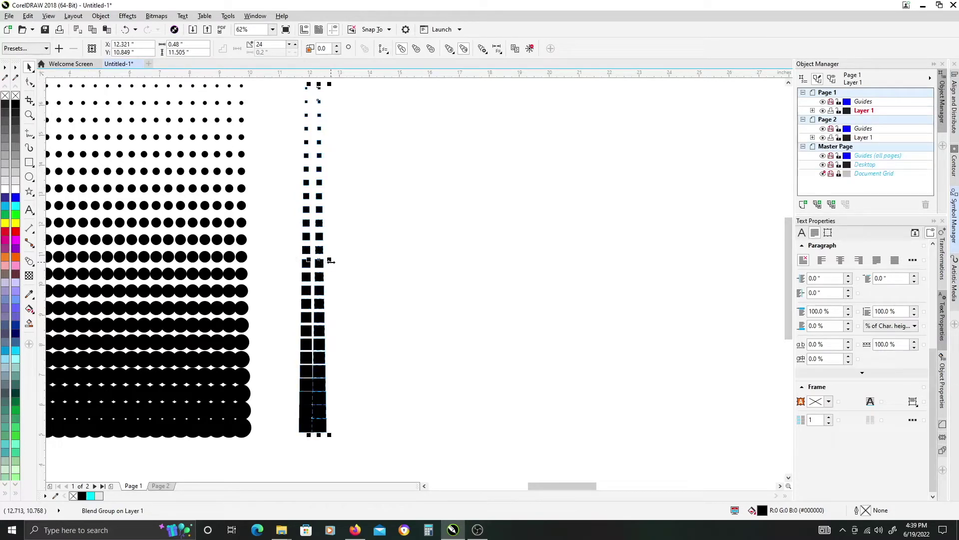
key(ctrl+d)
key(ctrl+d)
key(ctrl+d)
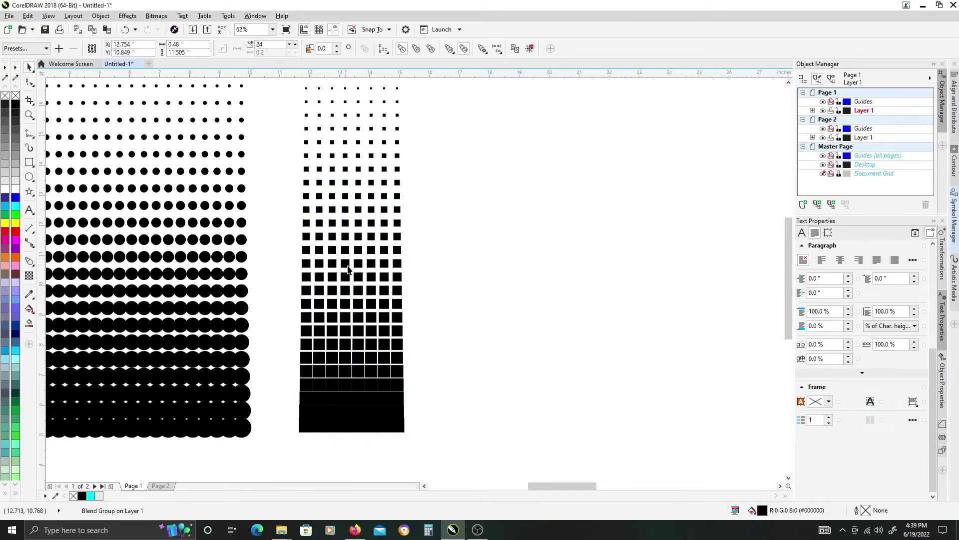
key(ctrl+d)
key(ctrl+d)
key(ctrl+d)
key(ctrl+d)
key(ctrl+d)
key(ctrl+d)
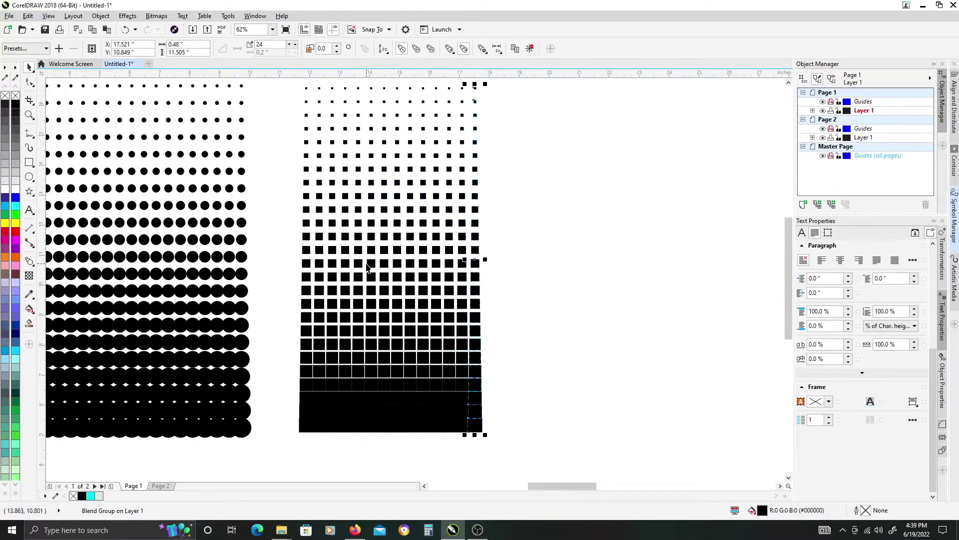
key(ctrl+d)
key(ctrl+d)
key(ctrl+d)
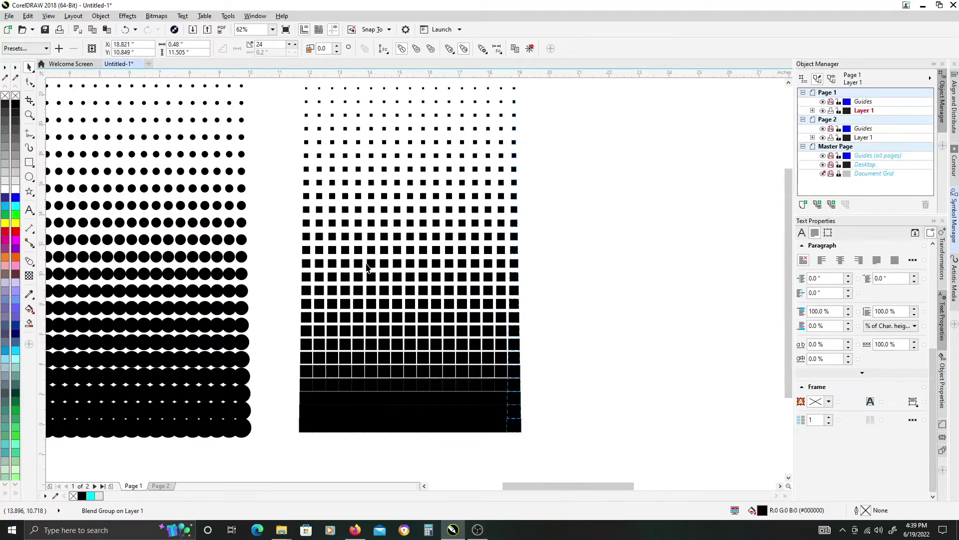
scroll(367, 266, down, 1)
drag(315, 150, 488, 375)
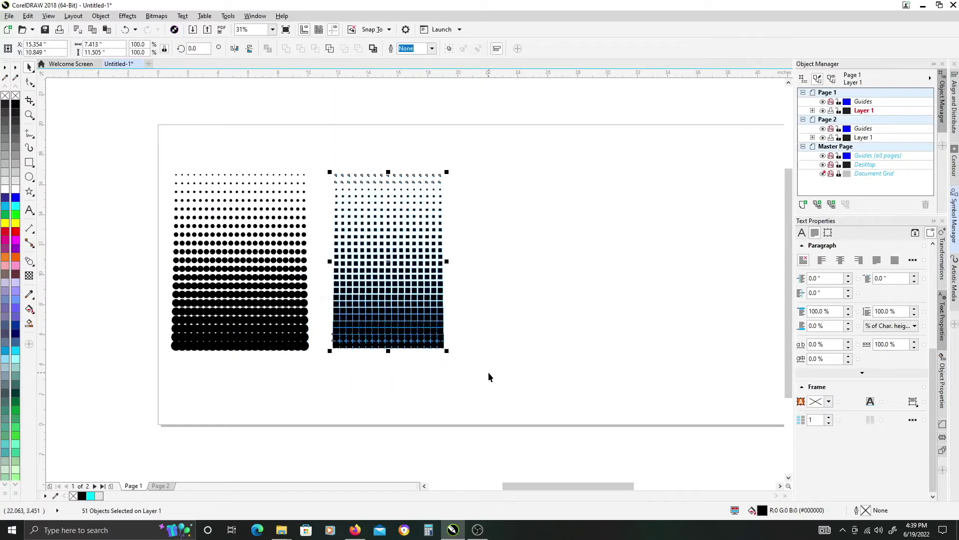
click(490, 283)
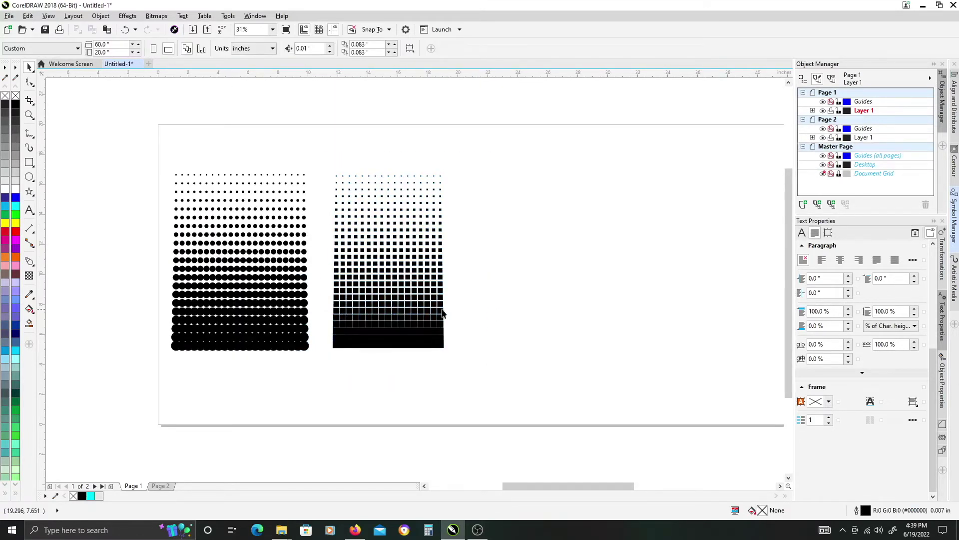
drag(529, 310, 462, 321)
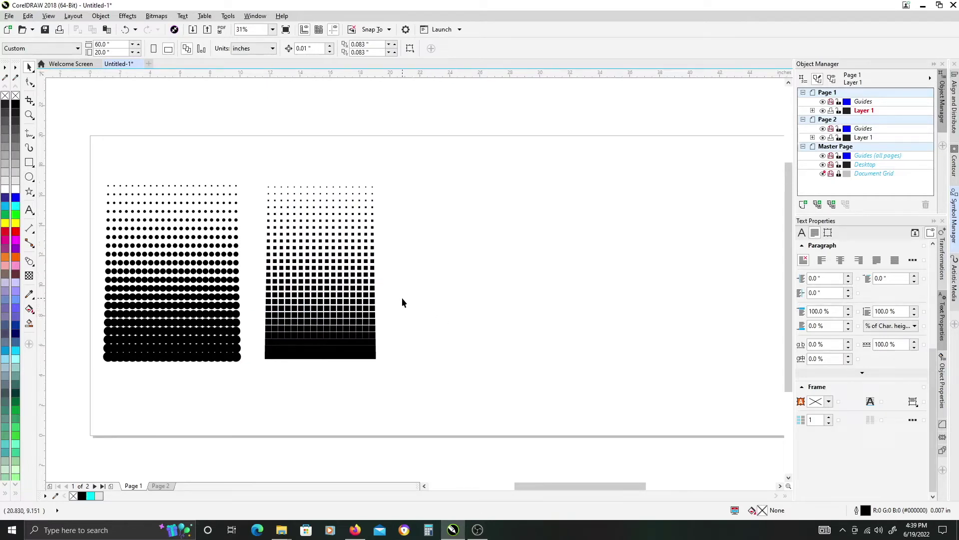
drag(360, 293, 393, 301)
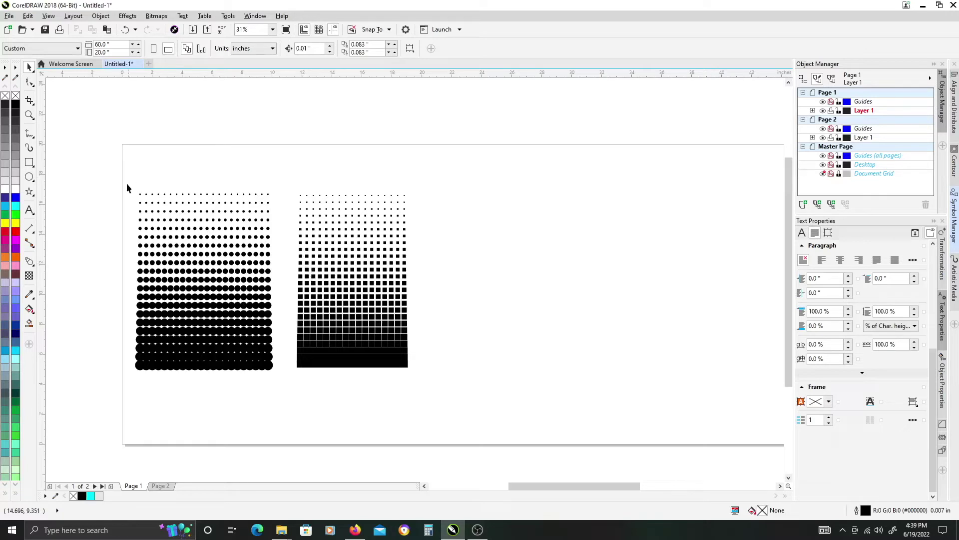
drag(113, 160, 471, 408)
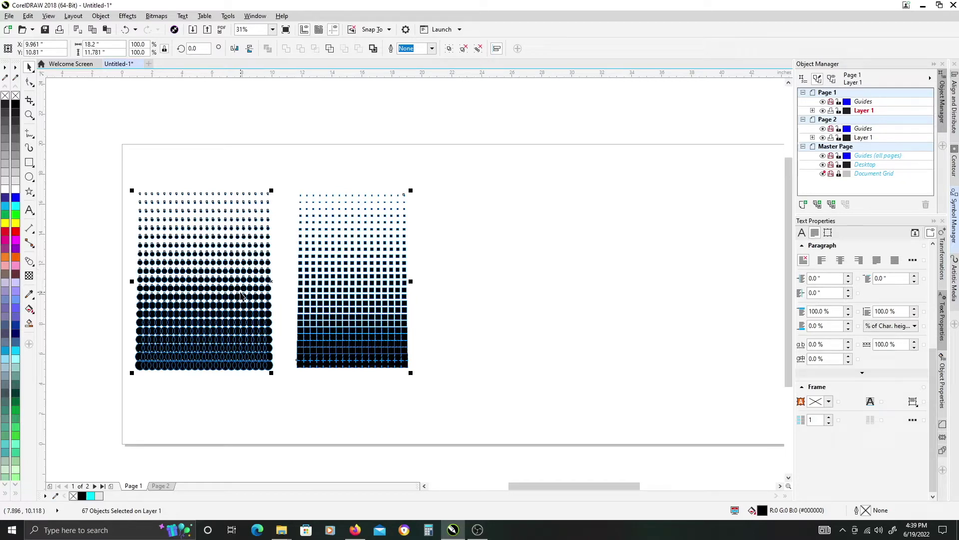
click(253, 171)
drag(448, 300, 395, 317)
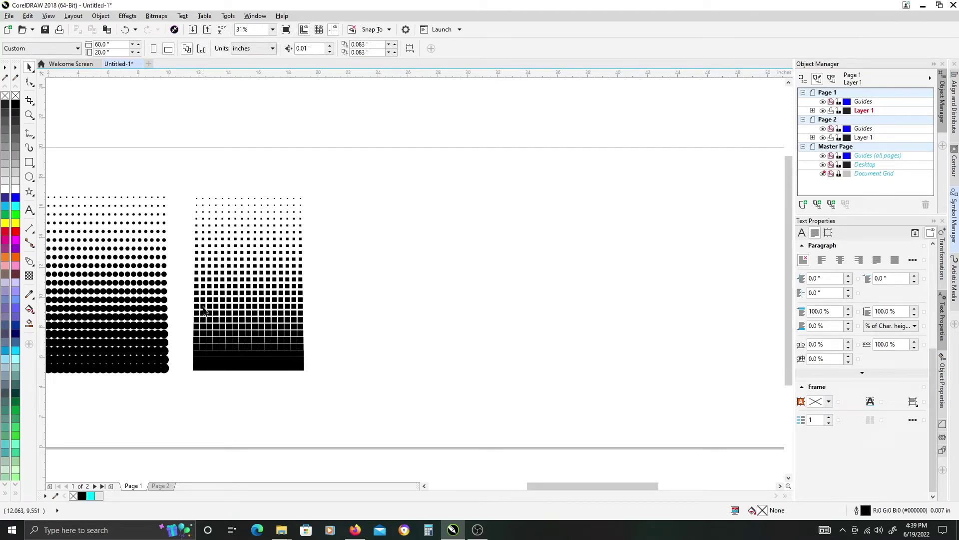
scroll(332, 359, up, 2)
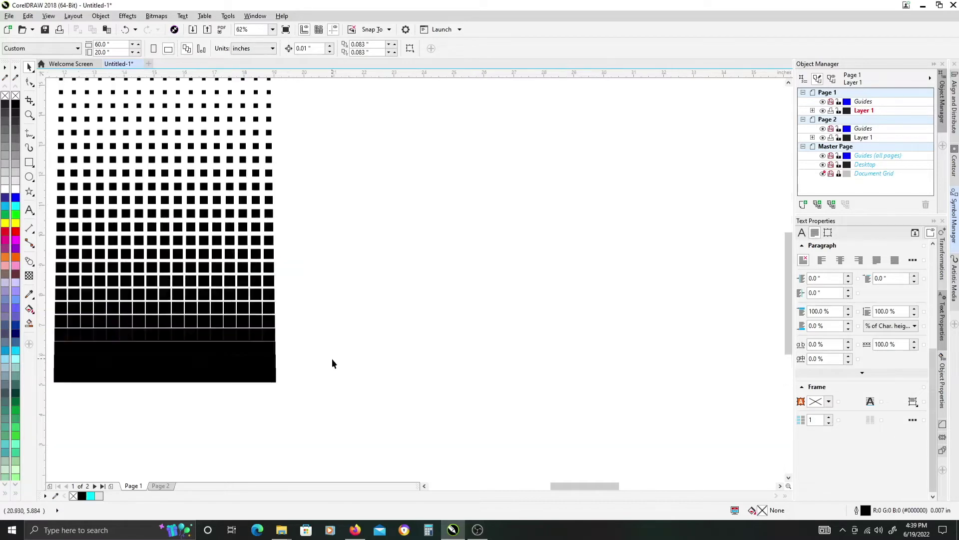
Step: Draw a small square right of the square grid, redrawing once, then fill it black with no outline
click(30, 162)
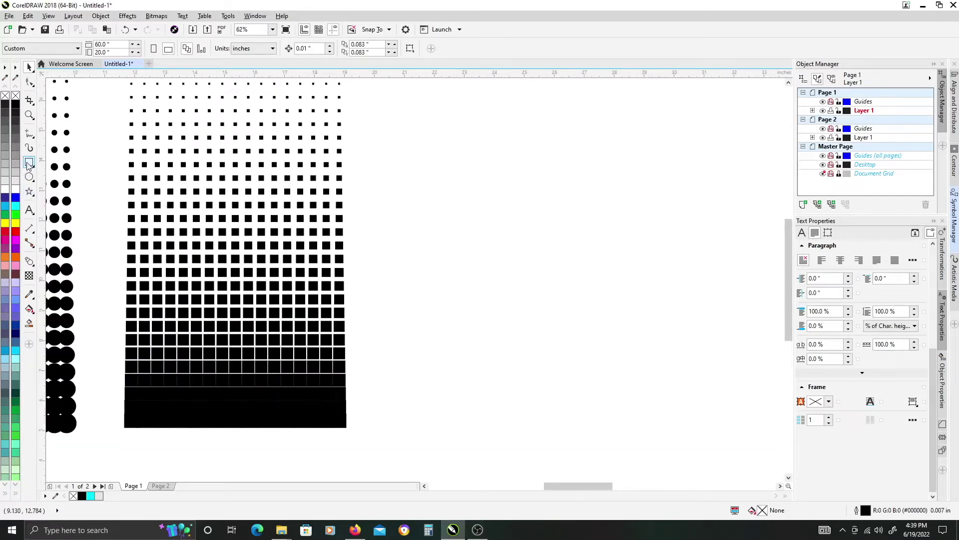
drag(421, 389, 445, 422)
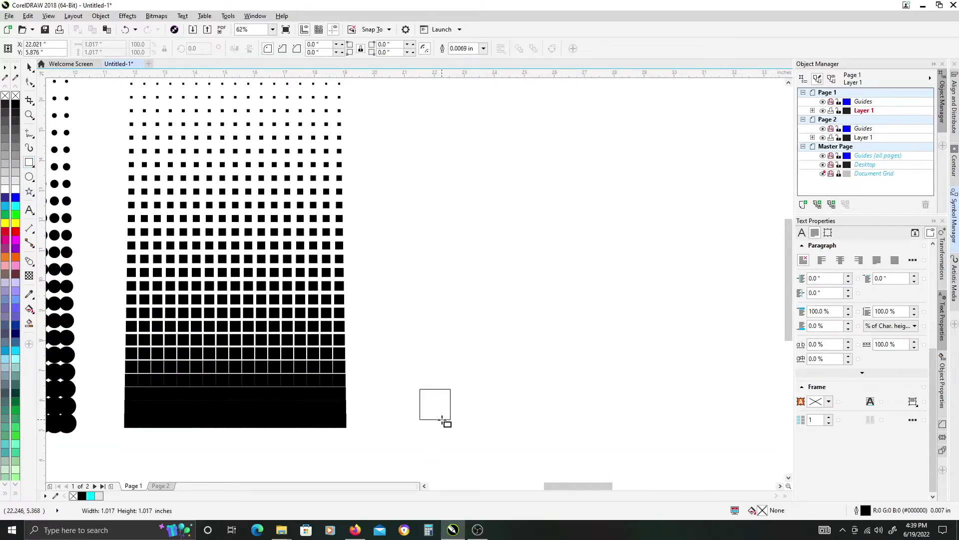
drag(442, 420, 441, 416)
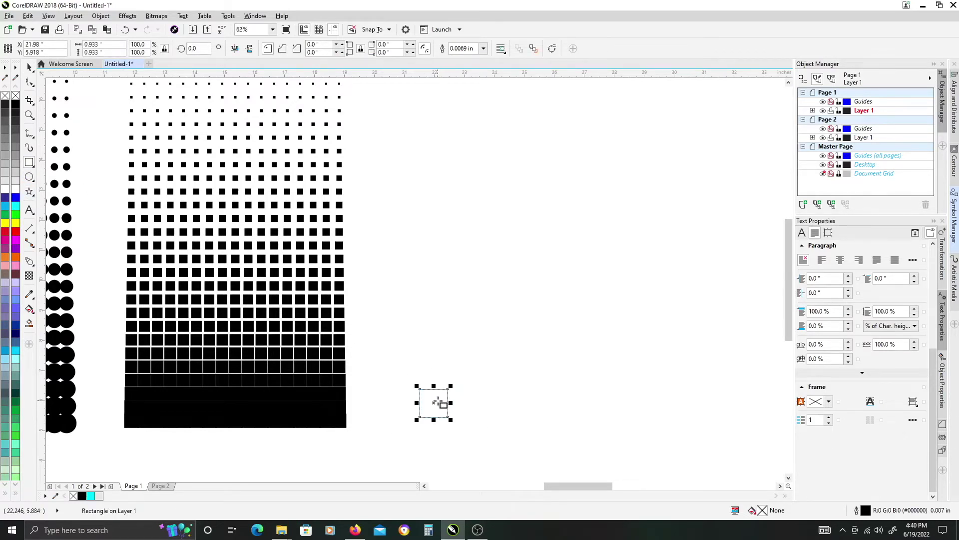
key(Delete)
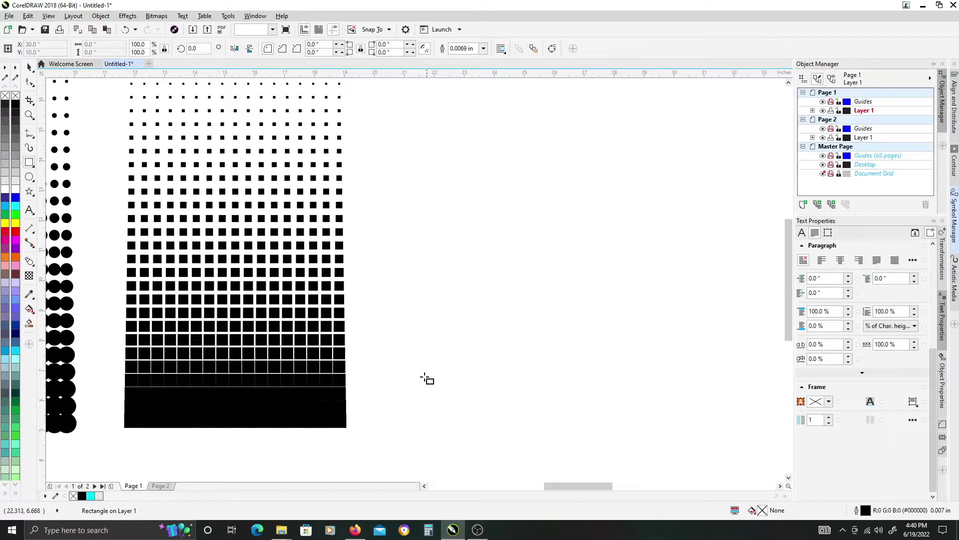
drag(411, 367, 440, 397)
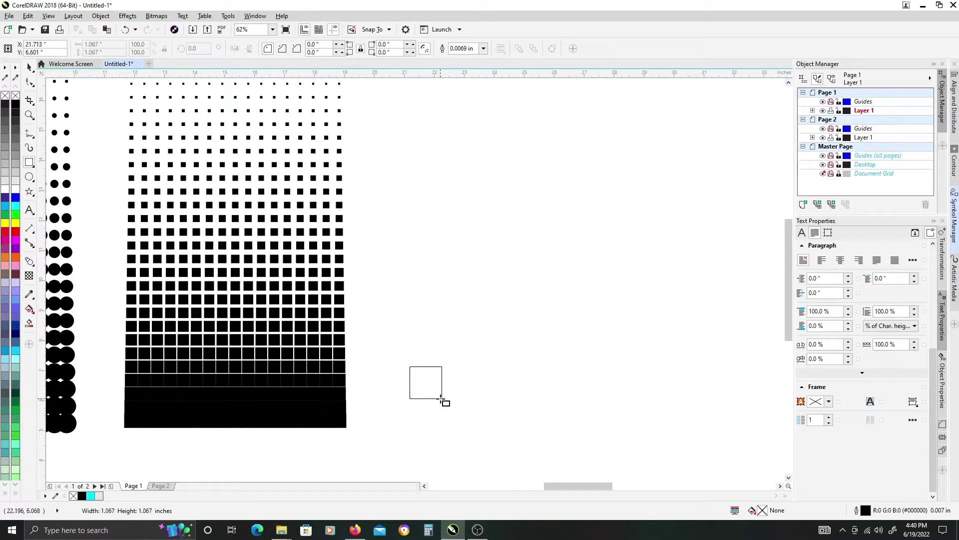
drag(440, 397, 445, 401)
click(16, 102)
right_click(7, 95)
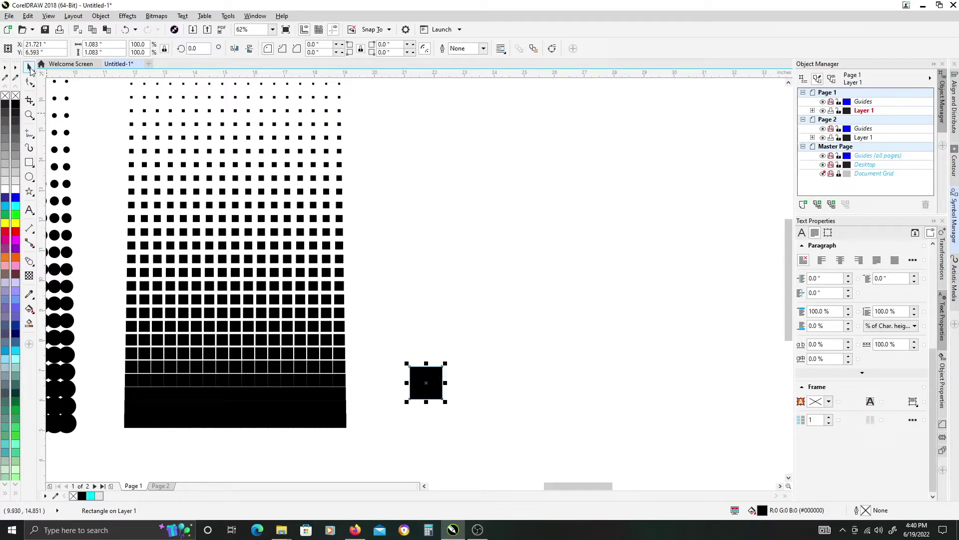
click(433, 373)
Step: Rotate the square 45° into a diamond, move it slightly lower, and resize it to 0.5 inch
click(435, 377)
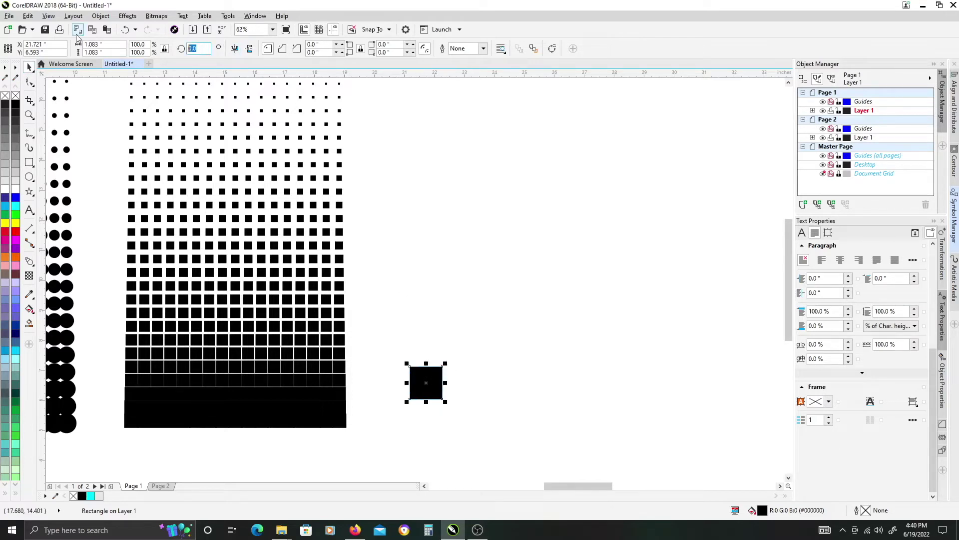
text(45)
key(Return)
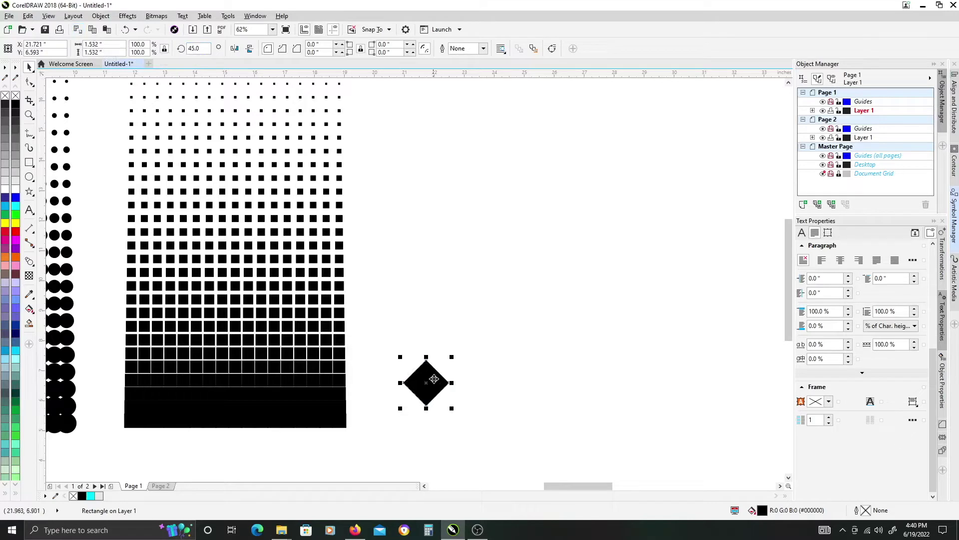
drag(433, 378, 433, 403)
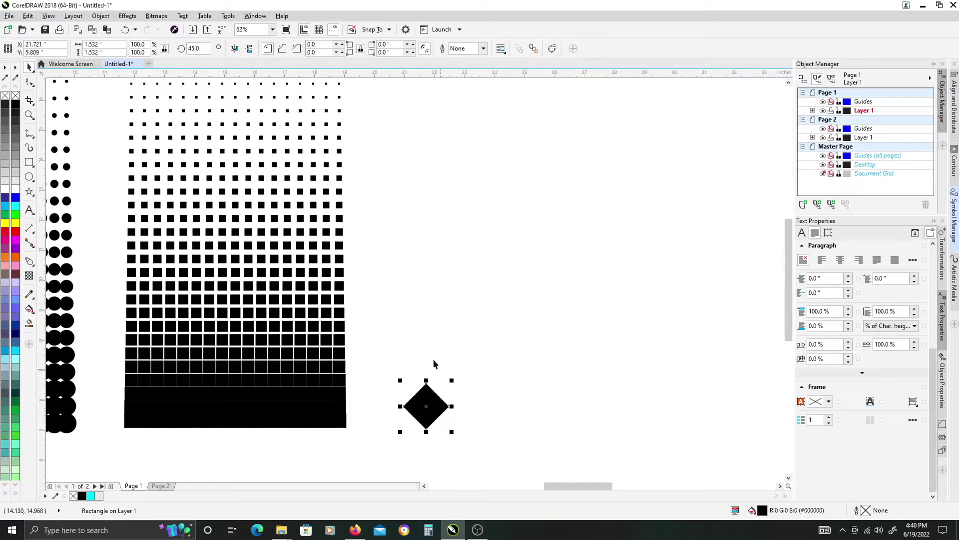
scroll(466, 360, up, 1)
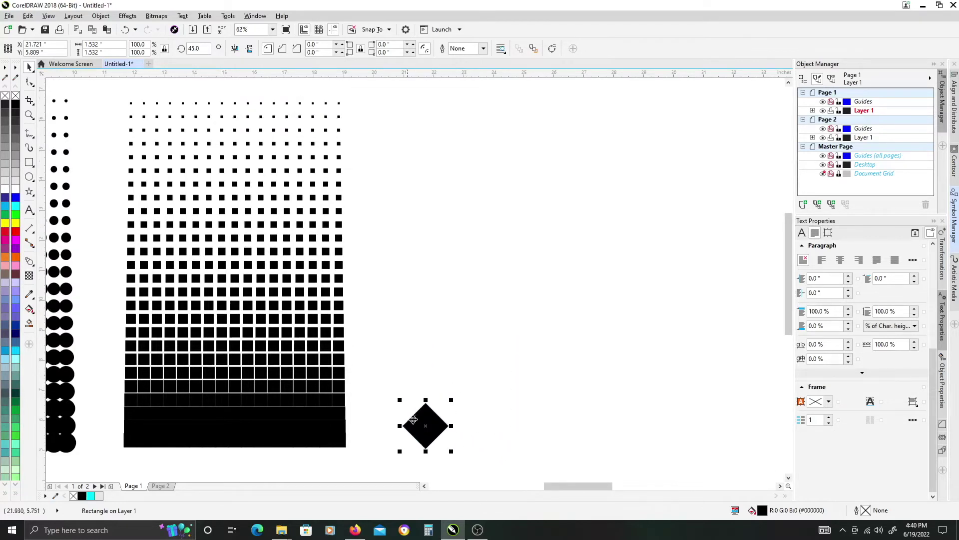
click(113, 45)
text(0.5)
key(Return)
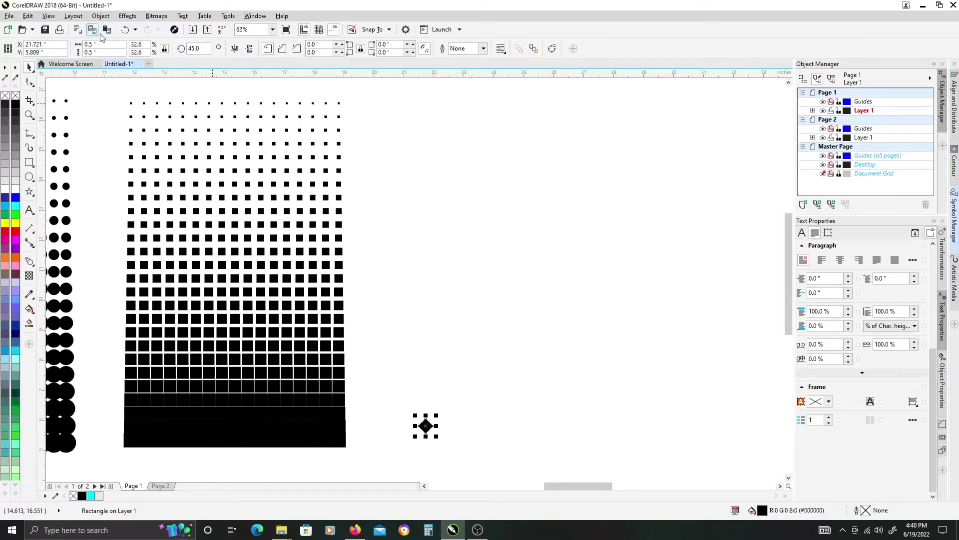
drag(495, 390, 488, 419)
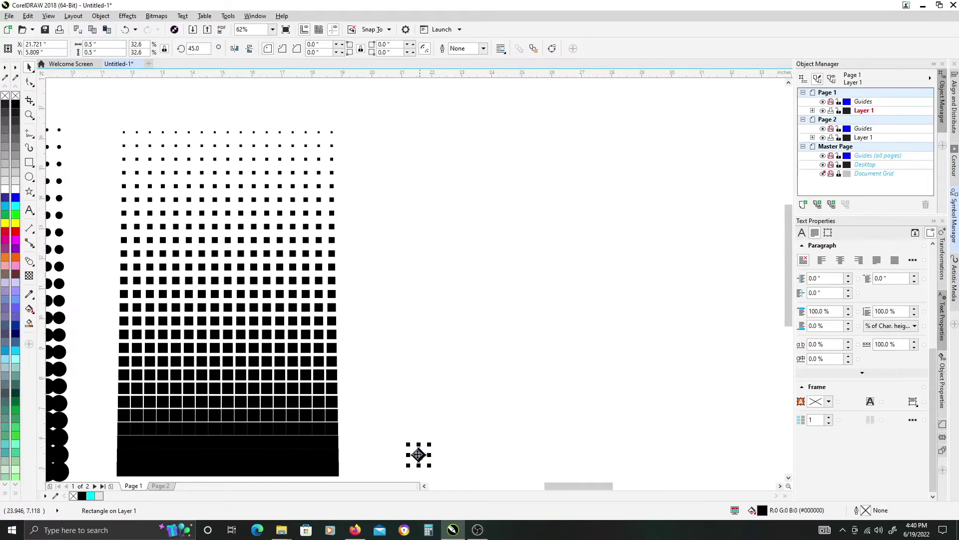
Step: Copy the diamond up to the grid top, enlarge the lower diamond and shrink the top one
drag(419, 454, 406, 130)
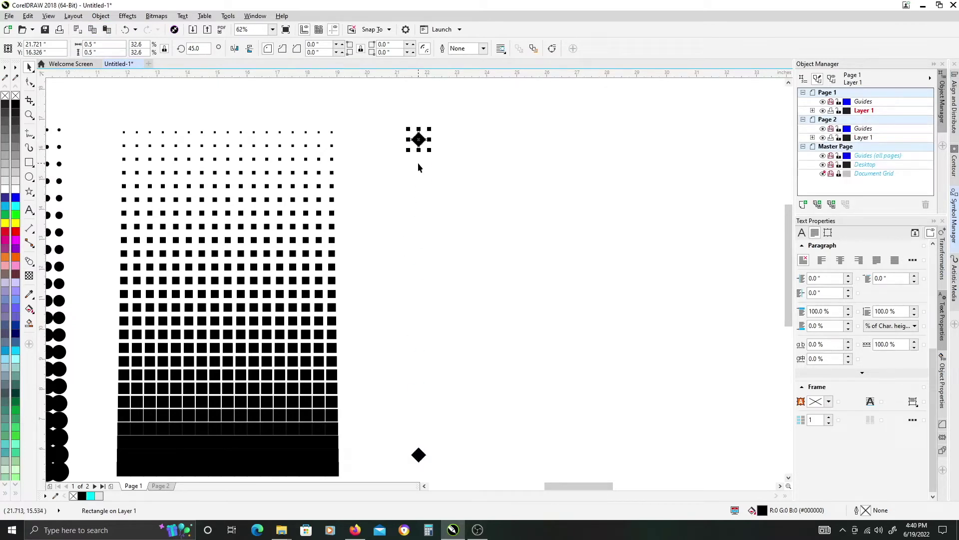
mouse_move(398, 406)
mouse_down()
mouse_move(473, 464)
mouse_move(440, 437)
mouse_up()
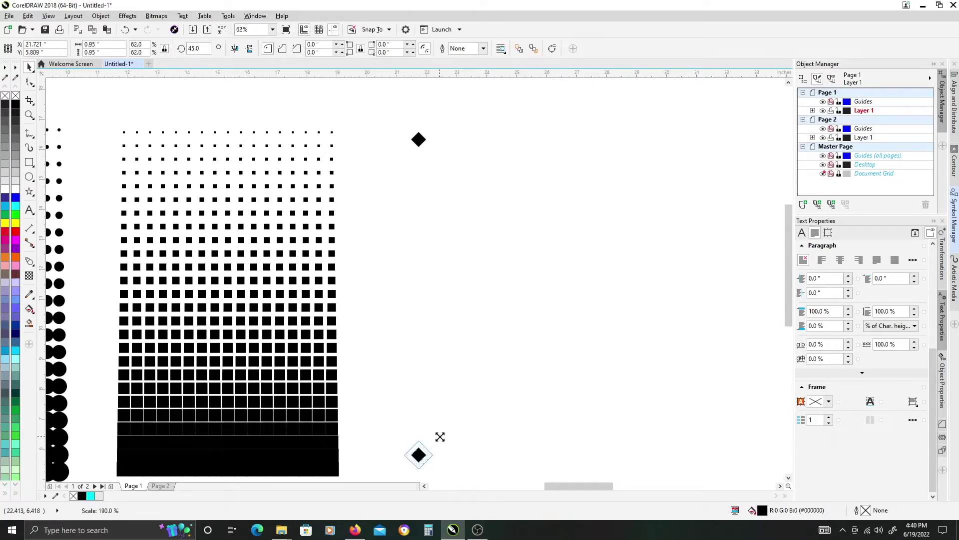
mouse_move(401, 111)
mouse_down()
mouse_move(437, 143)
mouse_move(425, 136)
mouse_up()
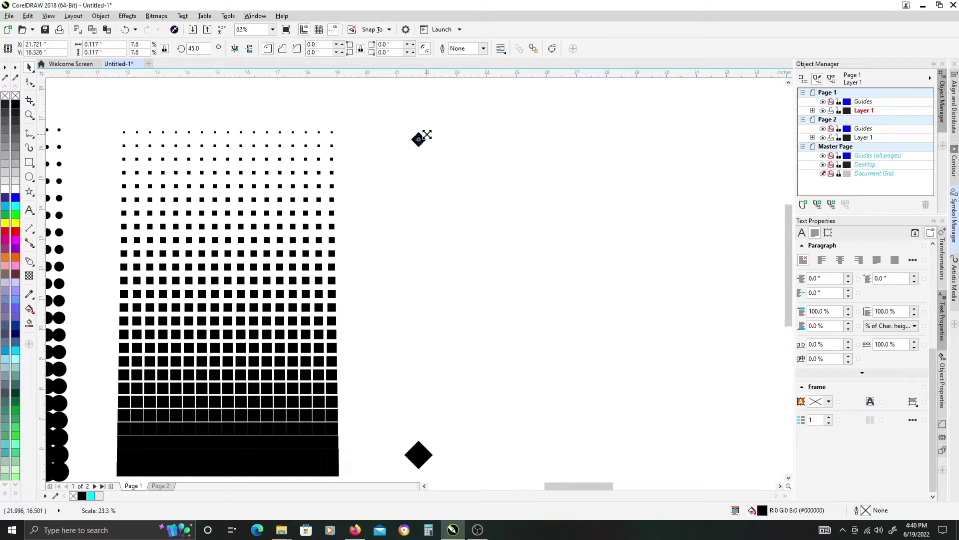
drag(424, 135, 424, 135)
click(462, 406)
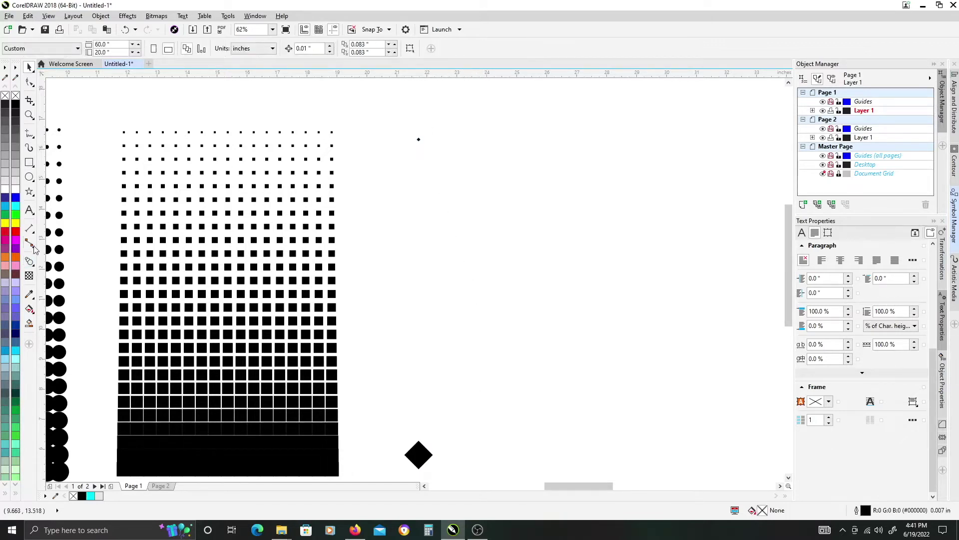
click(29, 260)
Step: Blend the large bottom diamond into the tiny top diamond and lower the step count
mouse_move(420, 454)
mouse_down()
mouse_move(437, 164)
mouse_move(420, 142)
mouse_up()
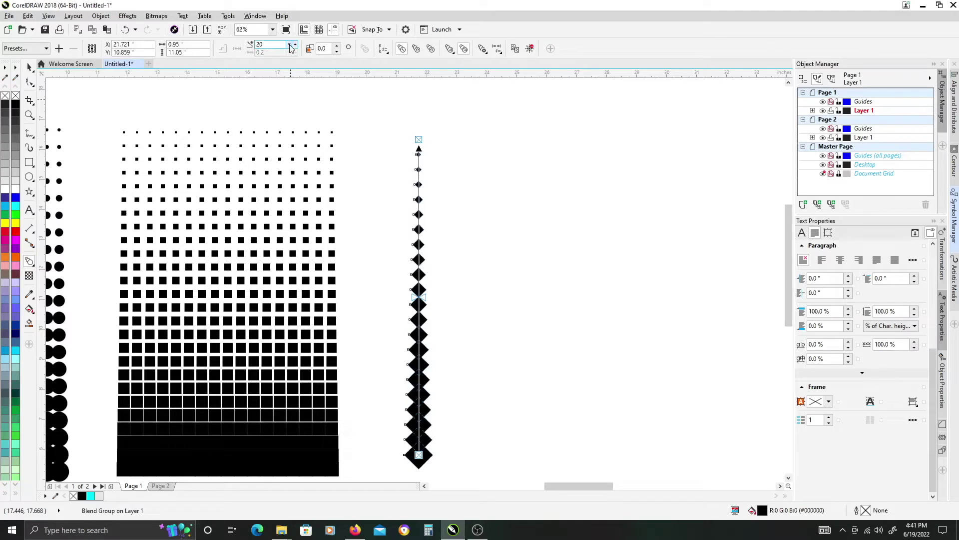
click(292, 48)
click(292, 48)
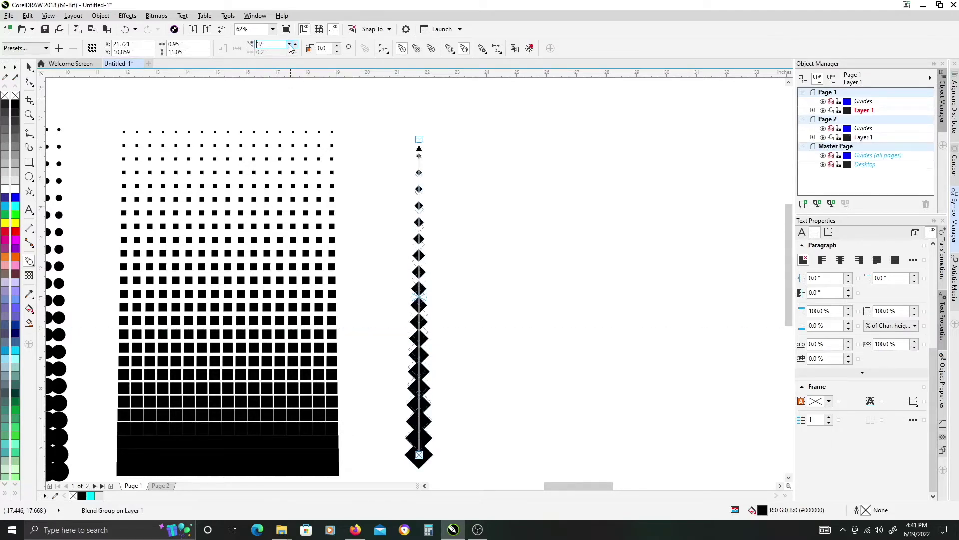
click(292, 48)
click(292, 48)
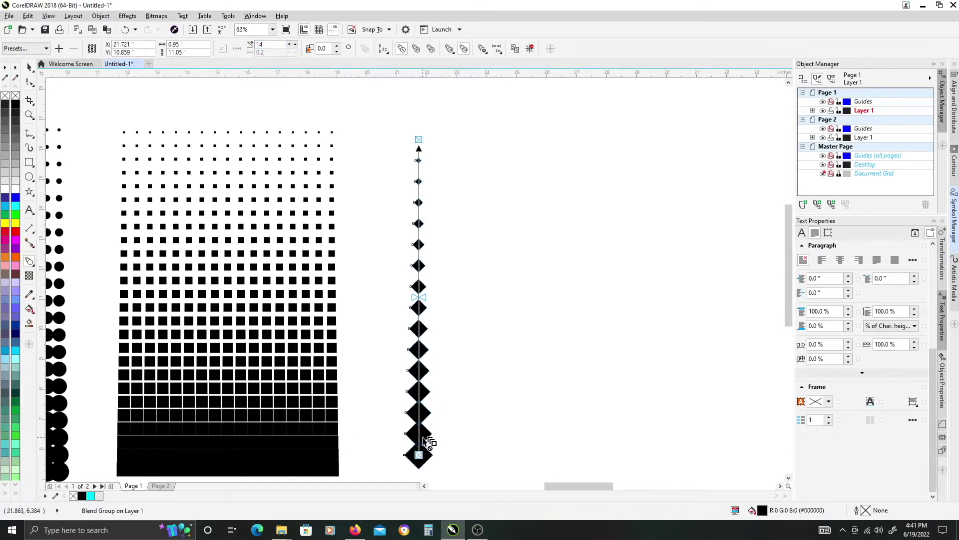
scroll(424, 453, up, 2)
scroll(457, 307, up, 1)
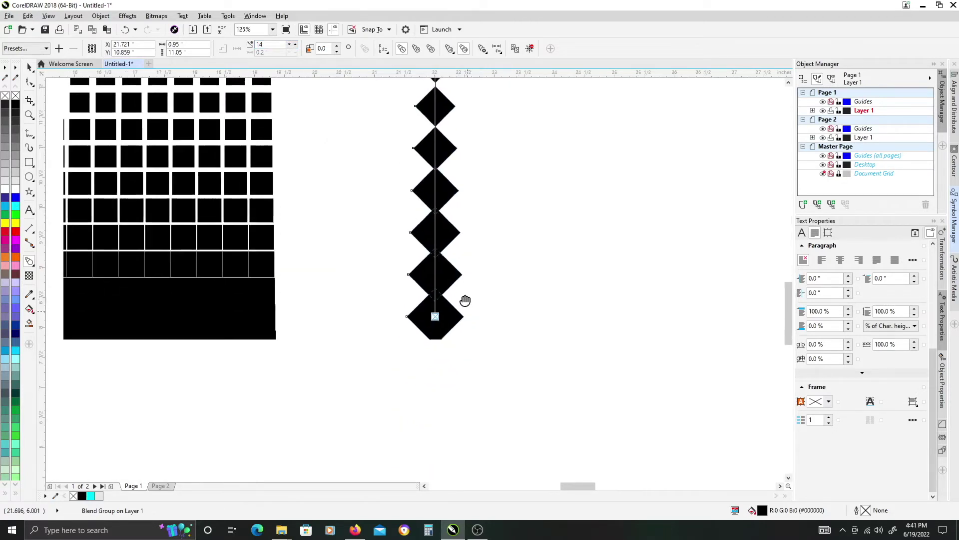
Step: Scale the blend's bottom end diamond down slightly
click(440, 310)
drag(463, 281, 459, 285)
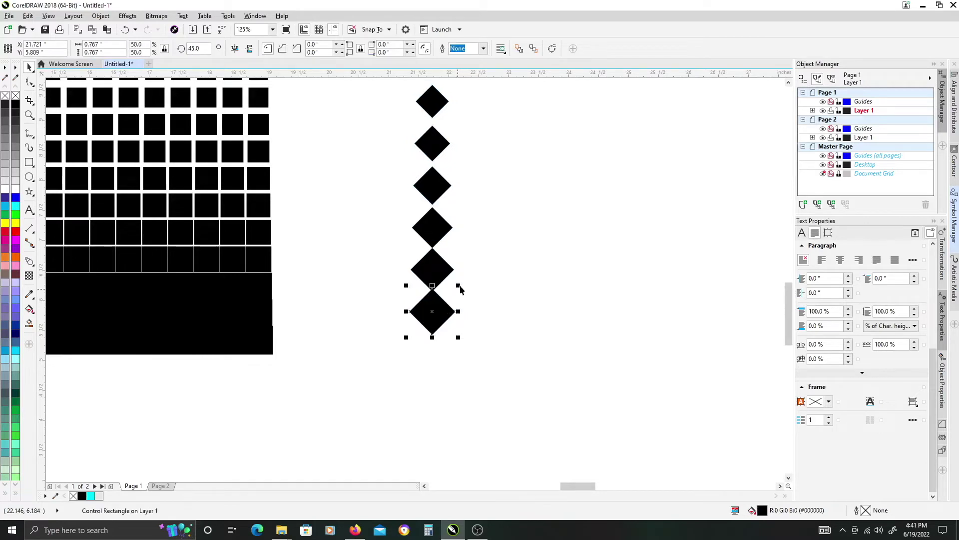
drag(514, 226, 461, 371)
scroll(389, 236, down, 3)
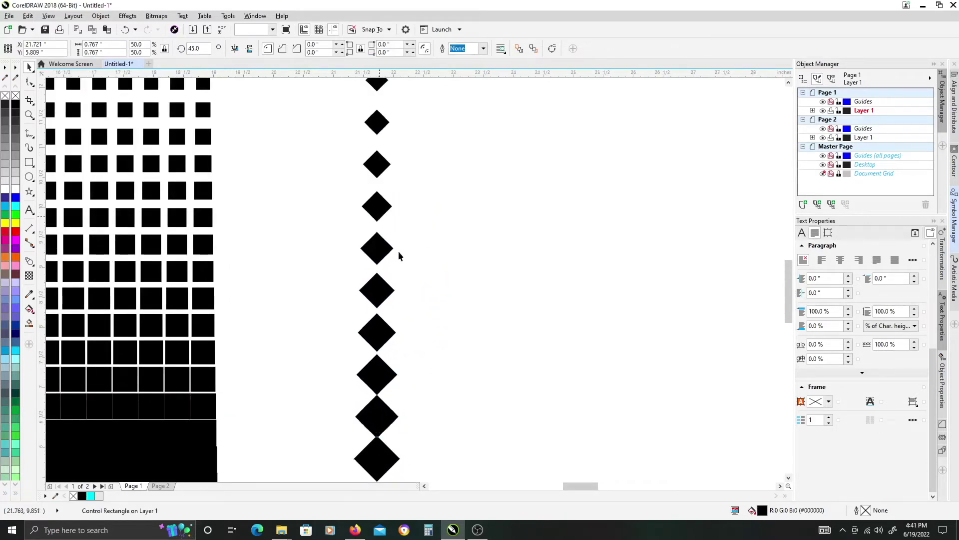
Step: Raise the diamond blend's step count to 18
click(398, 251)
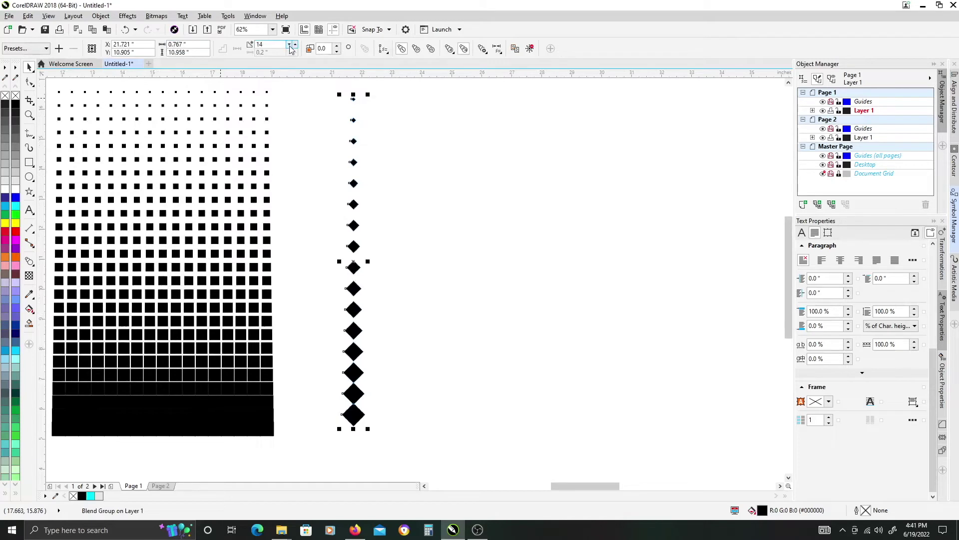
click(292, 46)
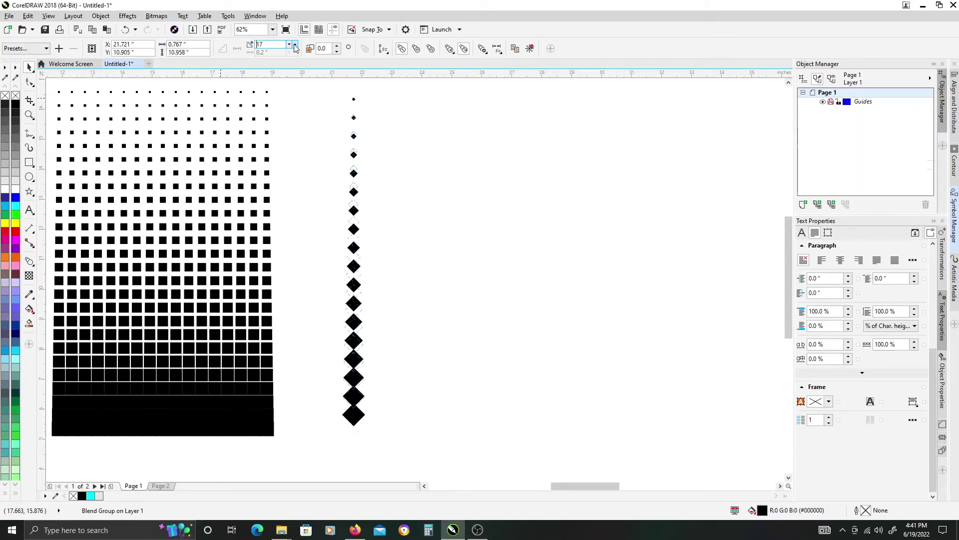
click(294, 46)
click(294, 46)
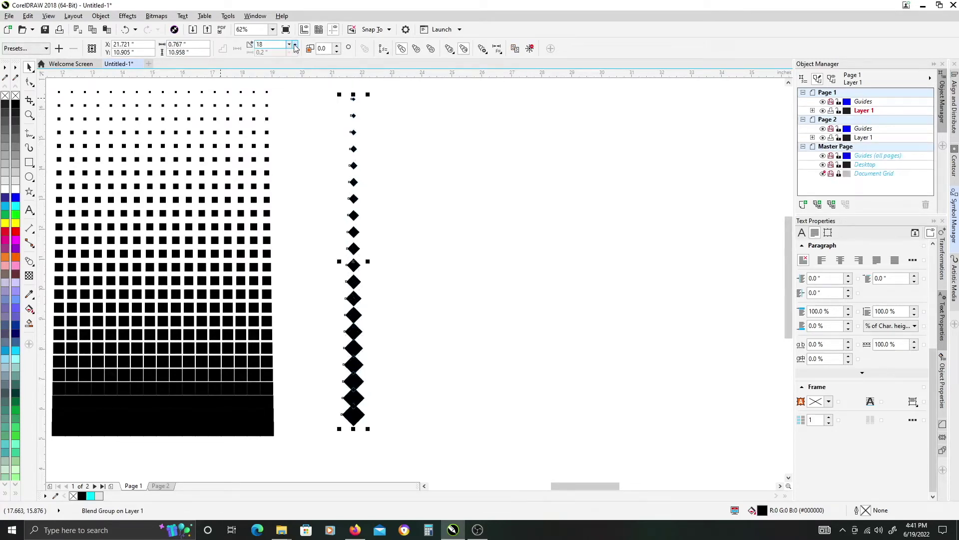
click(397, 253)
drag(396, 253, 392, 278)
scroll(393, 278, down, 1)
click(321, 265)
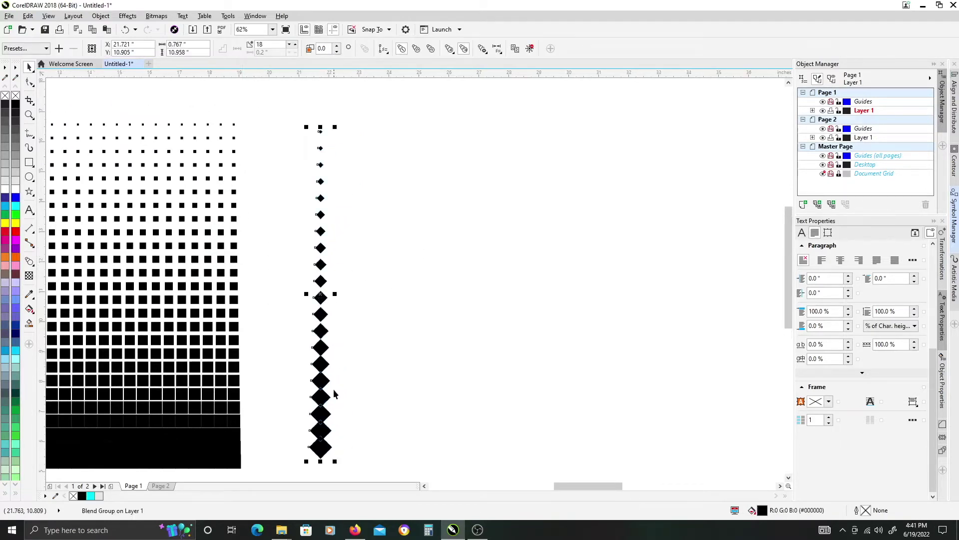
Step: Drop a copy of the diamond column beside the original, checking the tips in wireframe view
drag(322, 365, 346, 370)
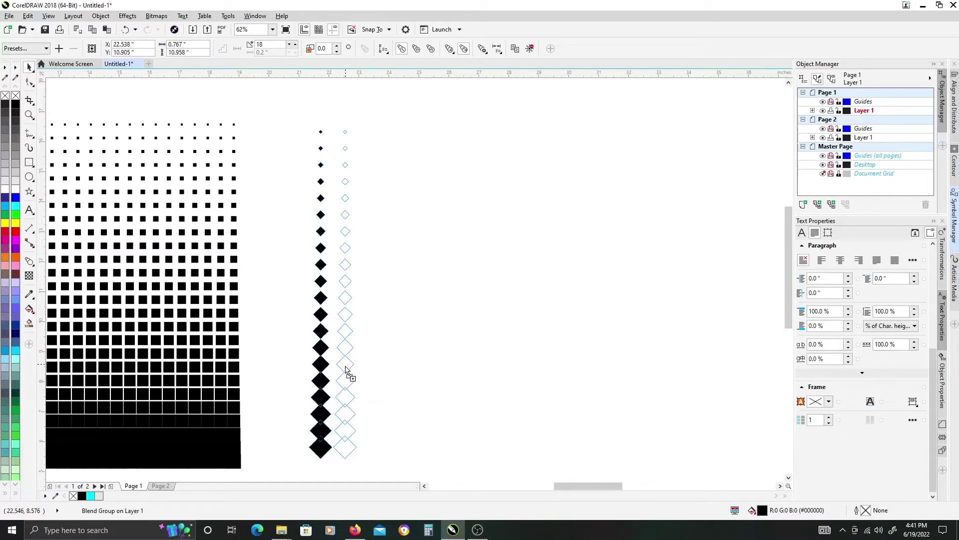
drag(346, 370, 343, 369)
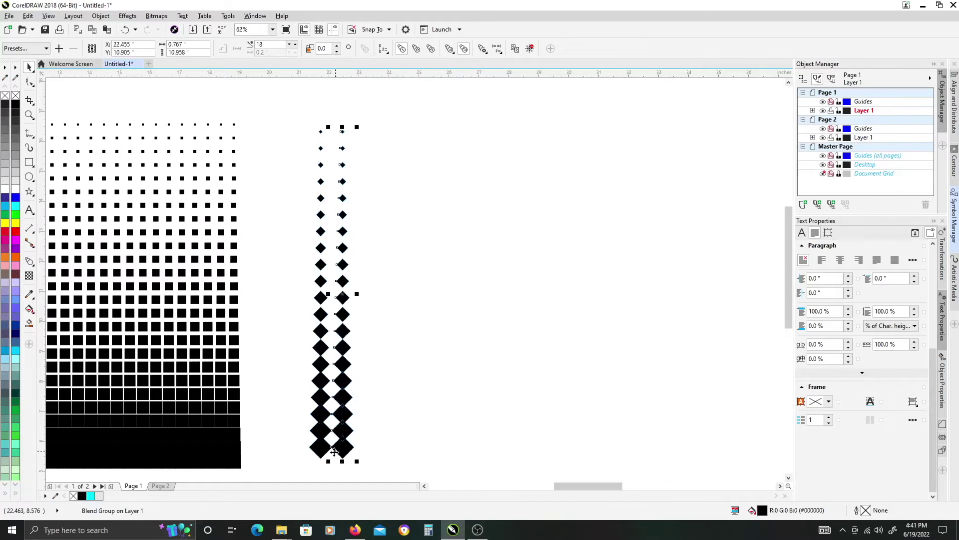
scroll(332, 452, up, 1)
scroll(332, 452, up, 2)
scroll(337, 442, up, 5)
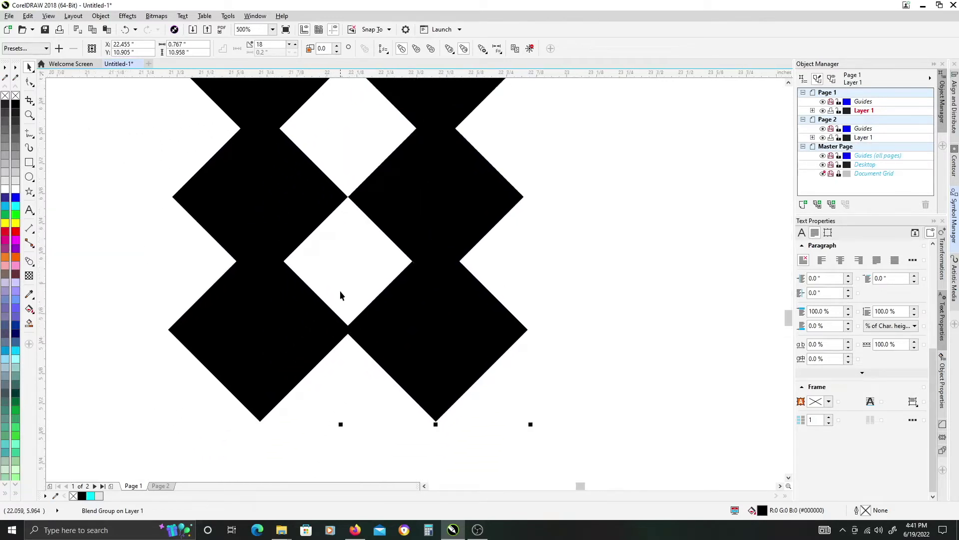
key(alt)
click(353, 288)
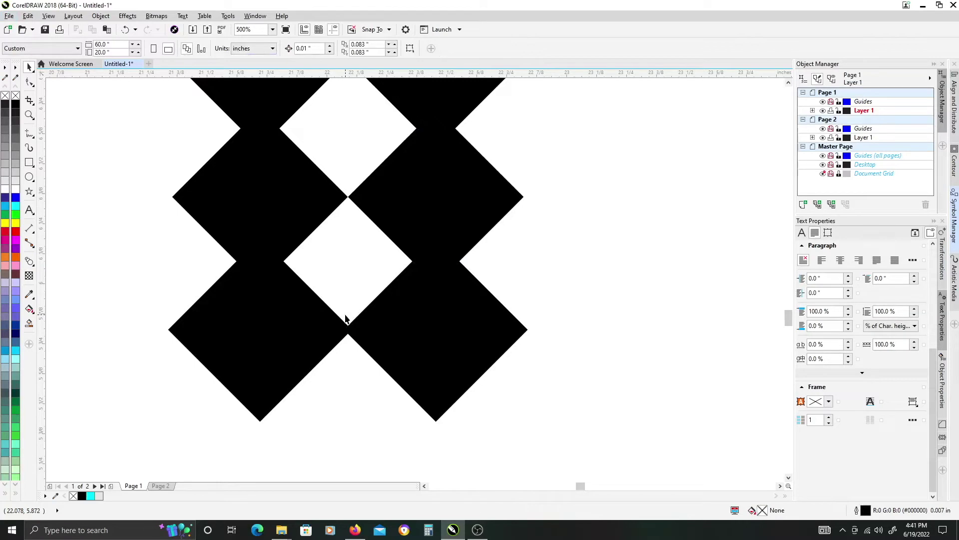
key(shift+F9)
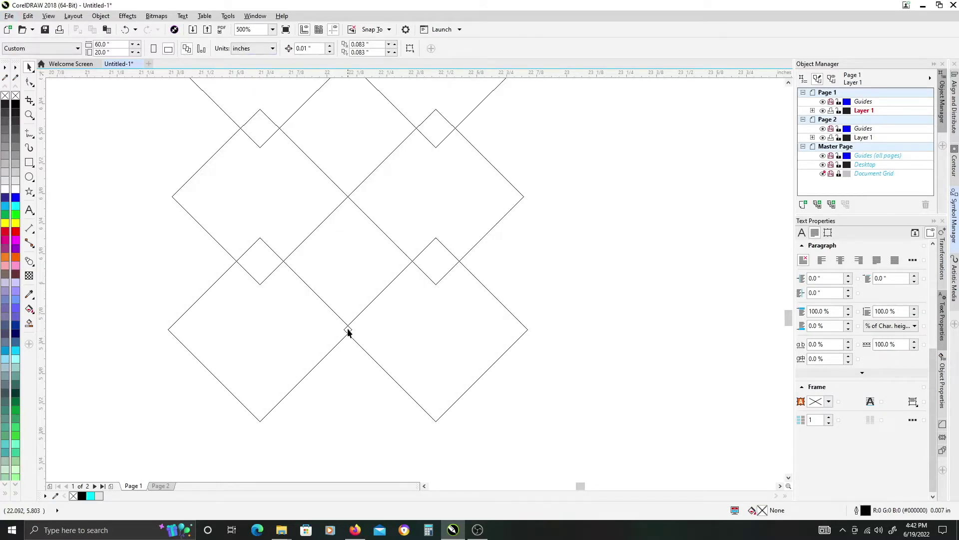
scroll(348, 328, down, 2)
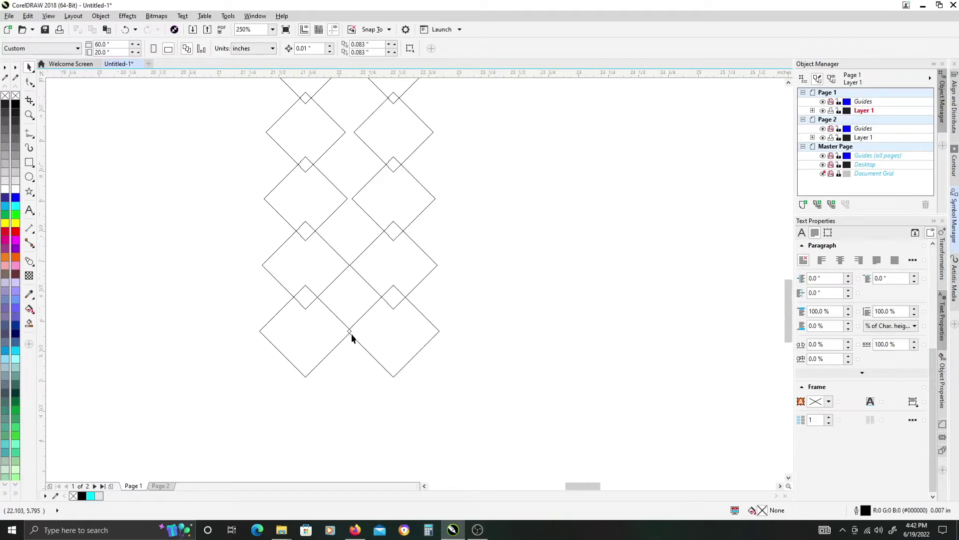
scroll(349, 327, down, 2)
scroll(398, 357, down, 1)
scroll(398, 356, down, 1)
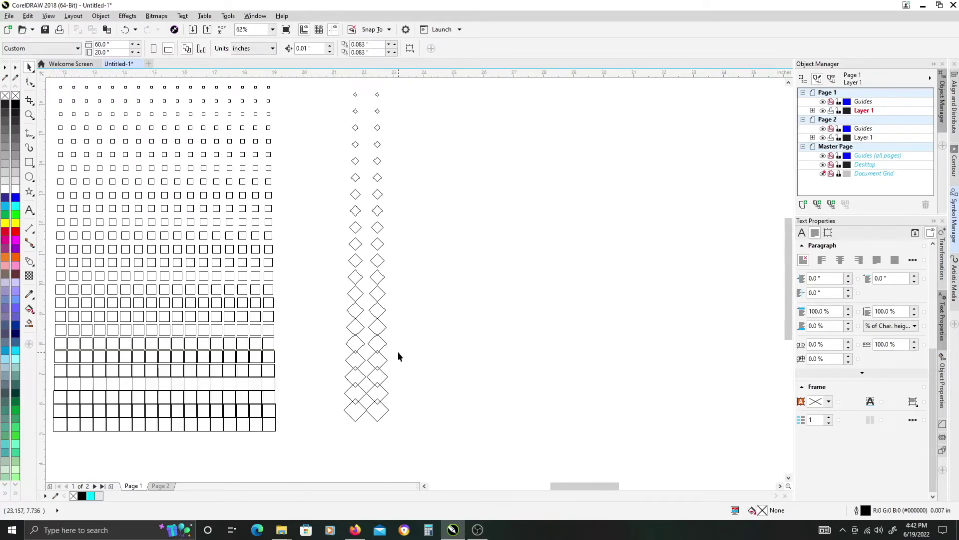
key(shift+F9)
click(379, 349)
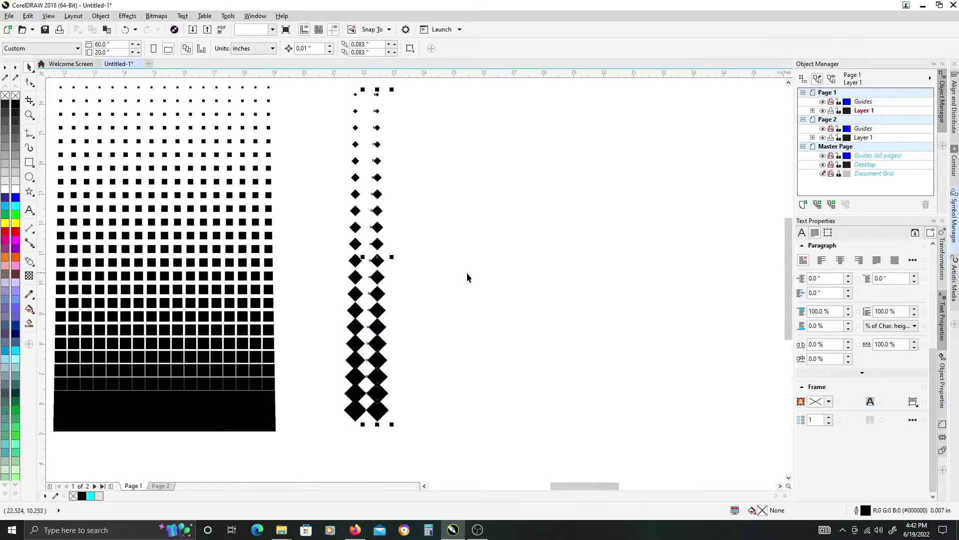
scroll(398, 312, down, 1)
scroll(357, 278, down, 1)
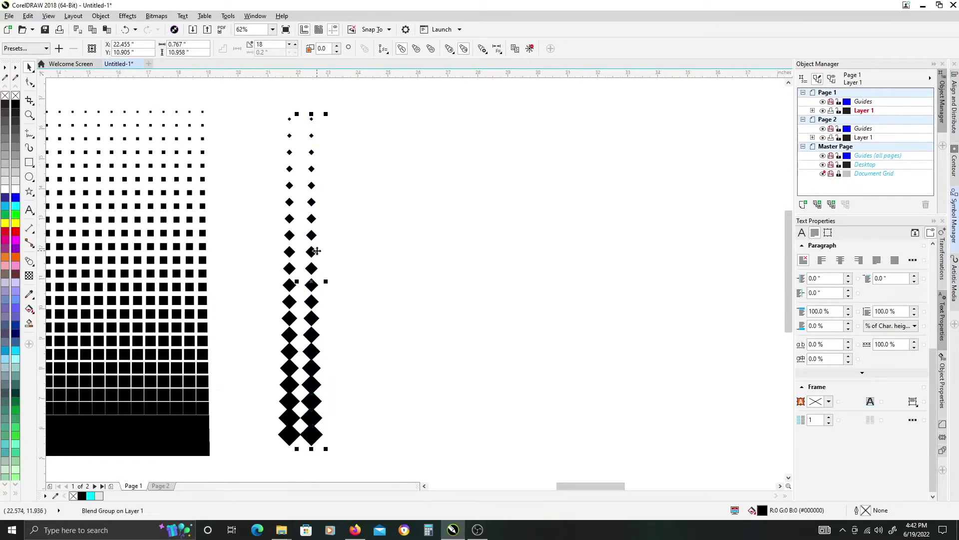
Step: Copy both diamond columns rightward, repeat the copy twice, and group all columns together
drag(313, 255, 351, 286)
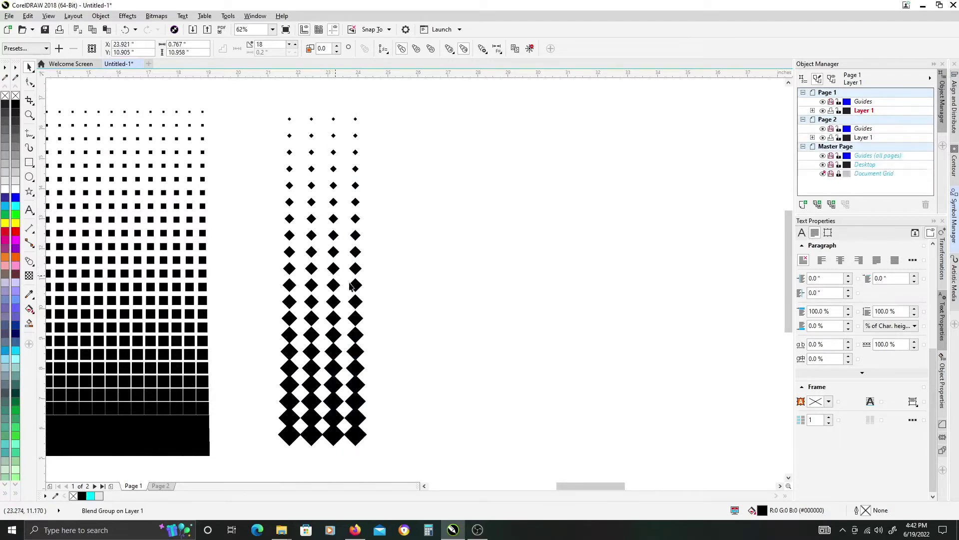
key(ctrl+r)
key(ctrl+r)
key(ctrl+r)
key(ctrl+r)
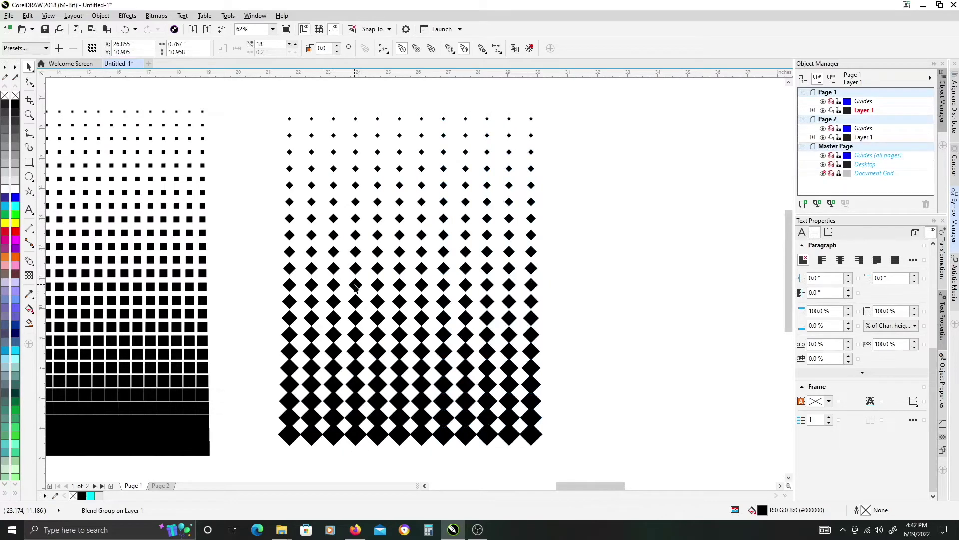
key(ctrl+r)
key(ctrl+r)
key(ctrl+r)
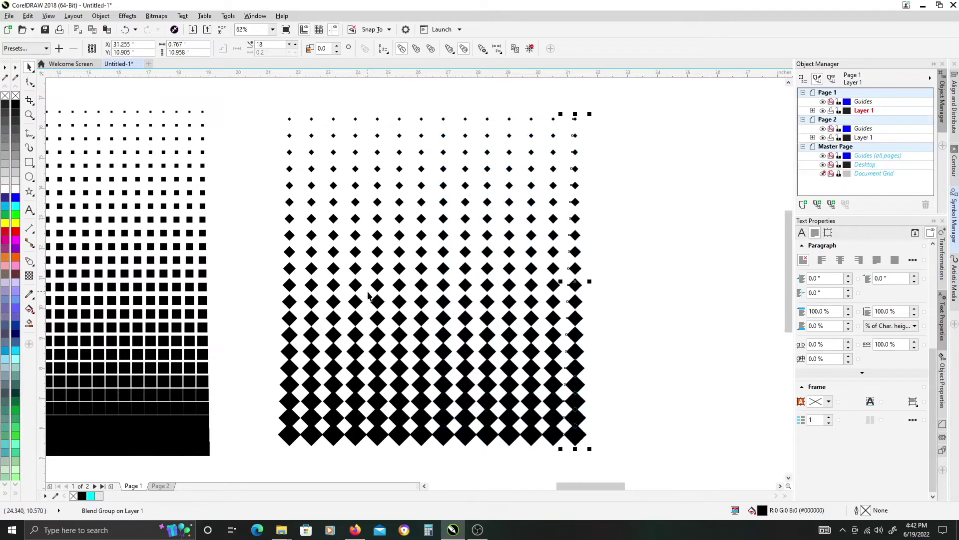
scroll(377, 300, down, 1)
scroll(263, 226, down, 1)
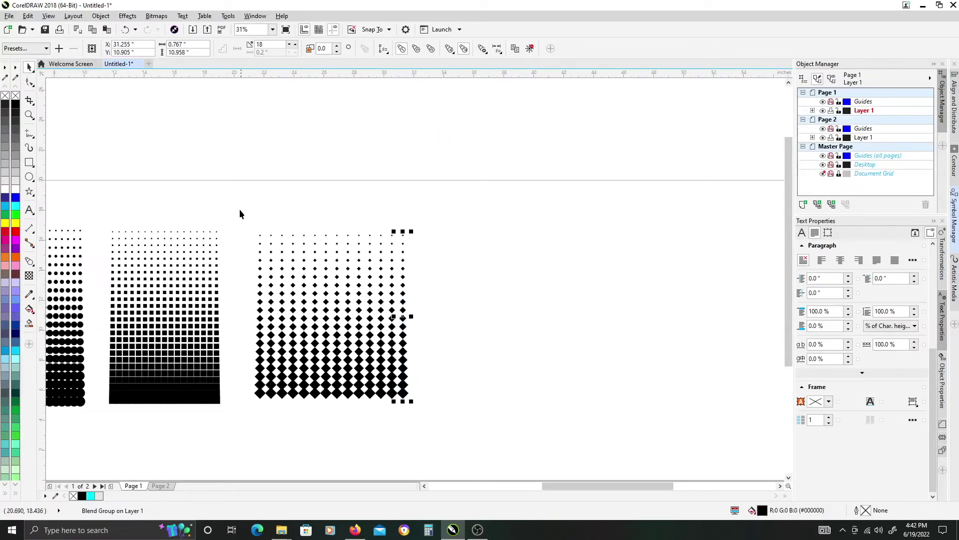
click(296, 386)
key(ctrl+k)
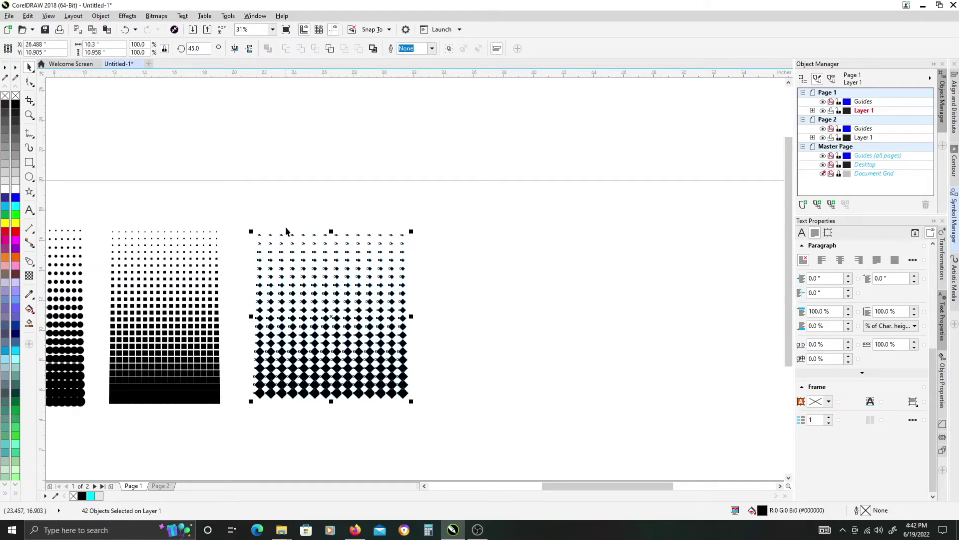
key(ctrl+g)
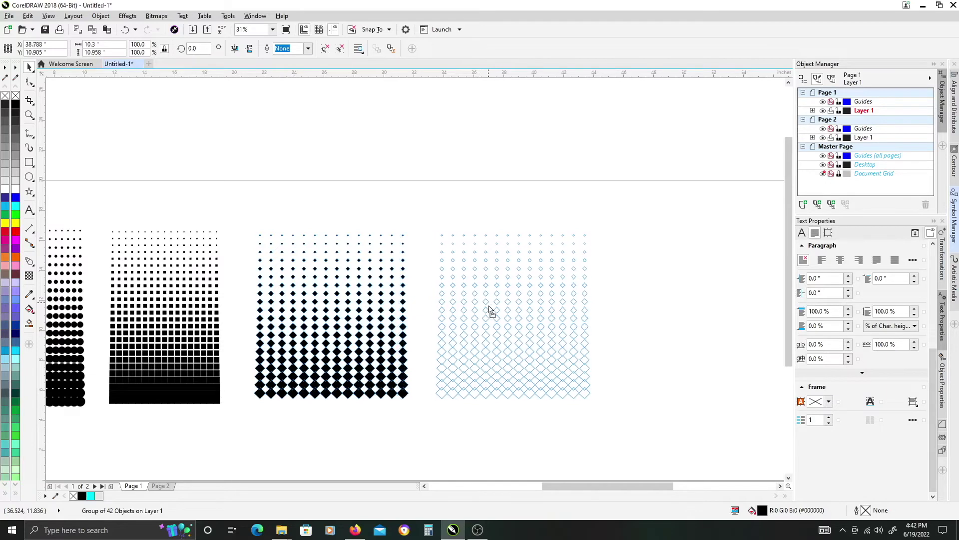
Step: Drop a duplicate of the diamond block to the right and ungroup it
drag(304, 303, 488, 305)
right_click(489, 305)
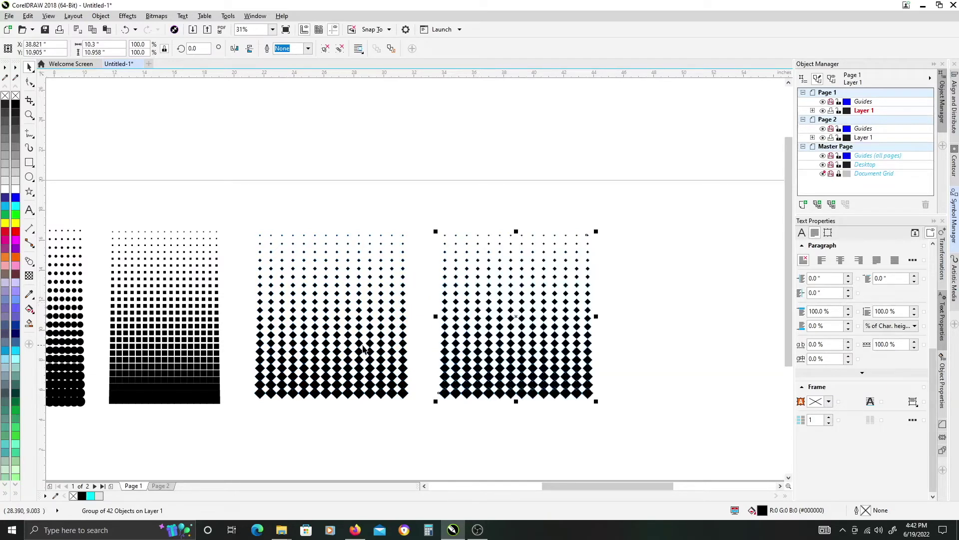
scroll(574, 347, up, 2)
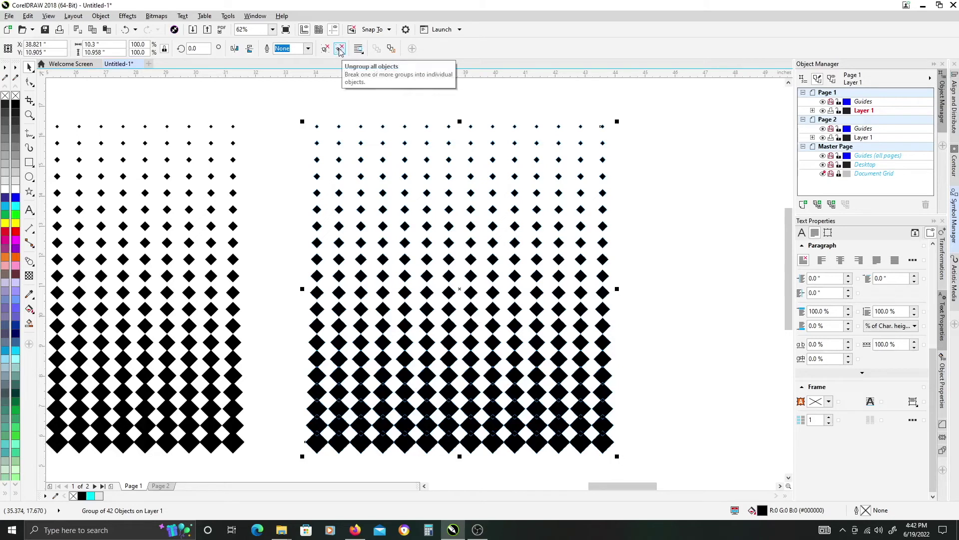
click(340, 51)
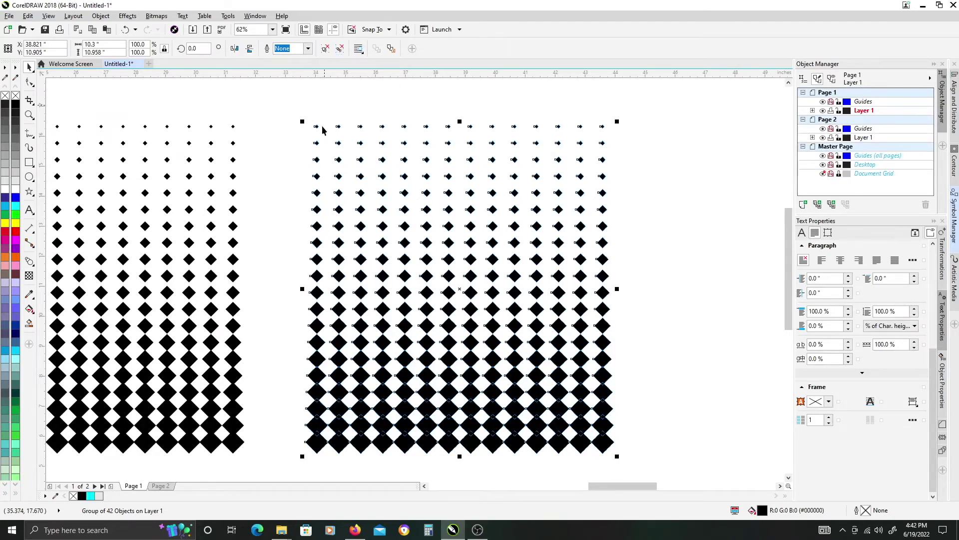
click(316, 145)
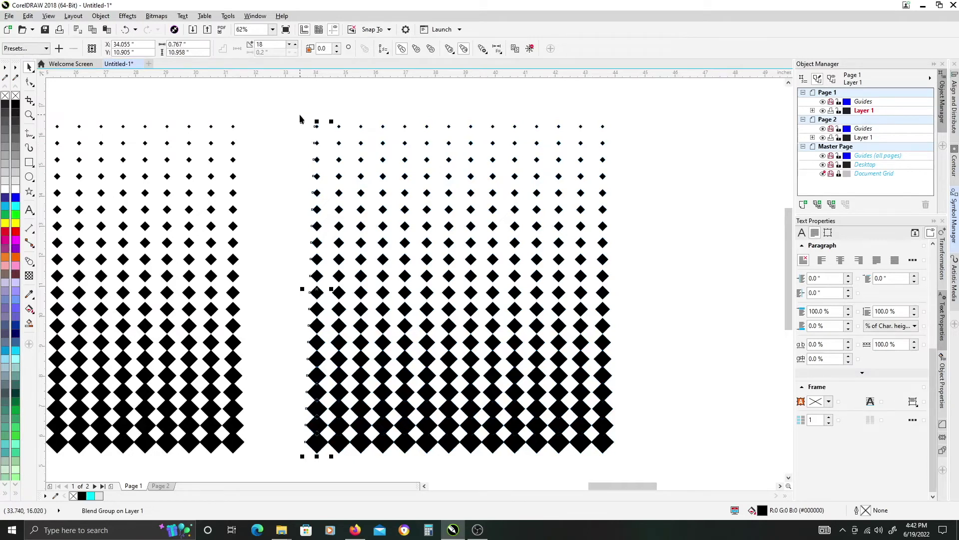
scroll(293, 107, down, 1)
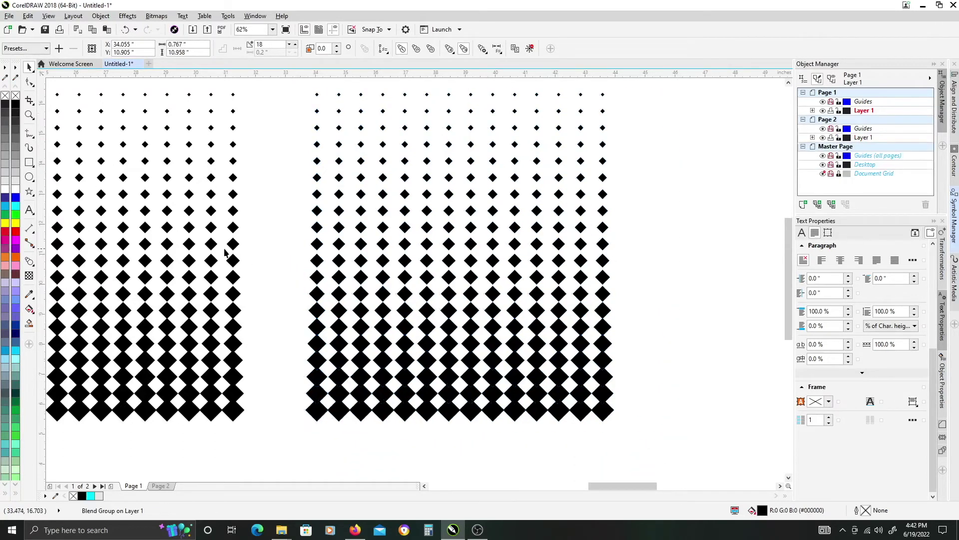
drag(224, 253, 538, 283)
Step: Ungroup the diamond block into columns, then delete and restore the selected columns
drag(604, 467, 263, 104)
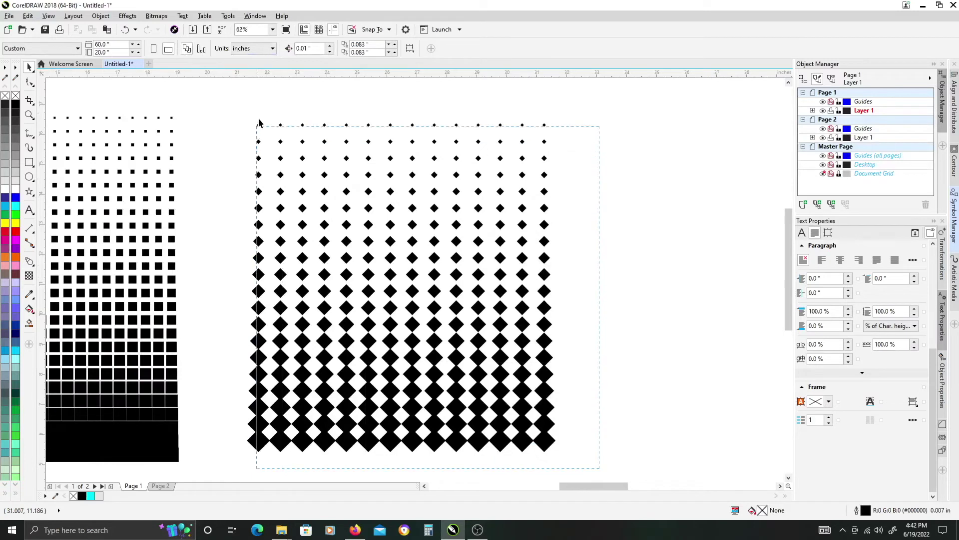
click(281, 214)
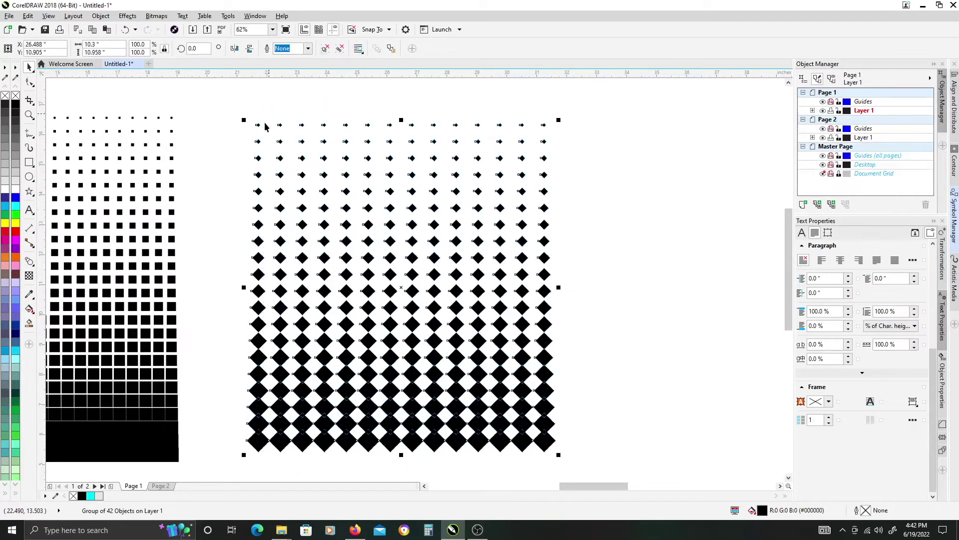
key(ctrl+u)
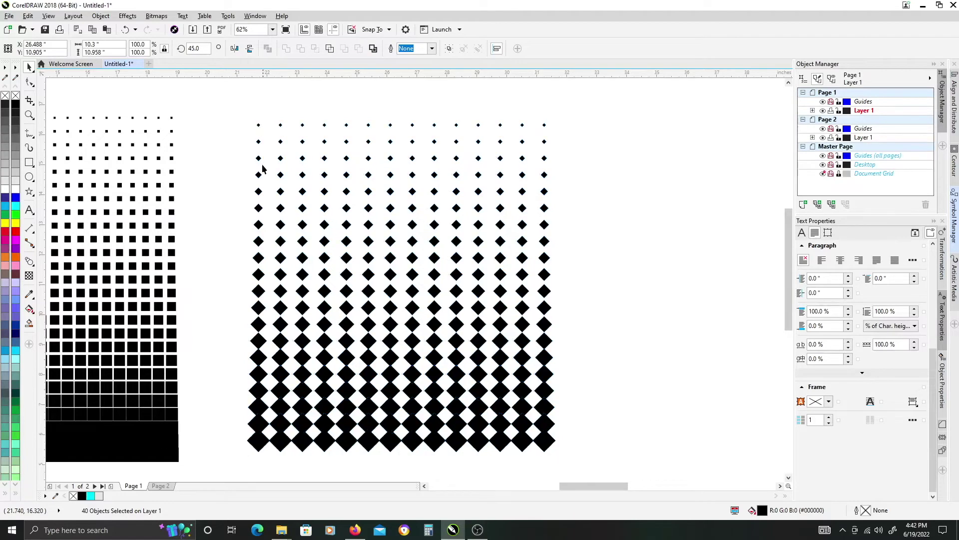
key(Delete)
key(ctrl+z)
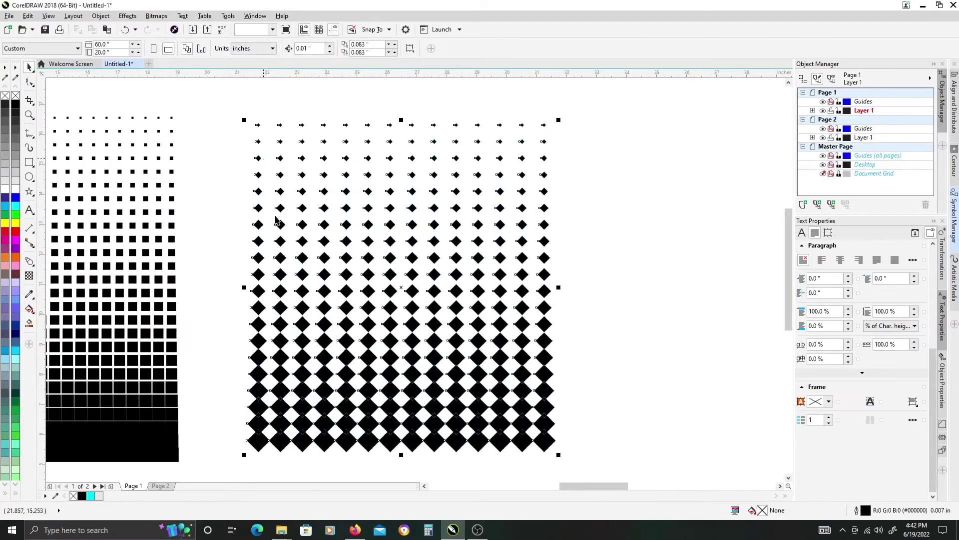
Step: Delete every diamond column except the leftmost one
click(554, 213)
mouse_move(584, 103)
mouse_down()
mouse_move(249, 461)
mouse_move(258, 468)
mouse_up()
key(Delete)
click(259, 259)
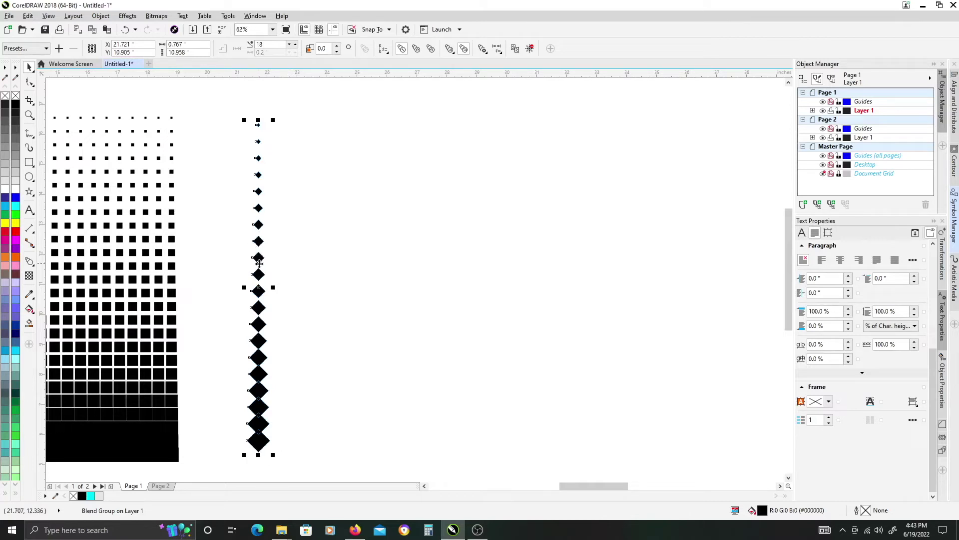
Step: Break the blend column apart, ungroup it, and regroup its 20 diamonds as one column
right_click(258, 241)
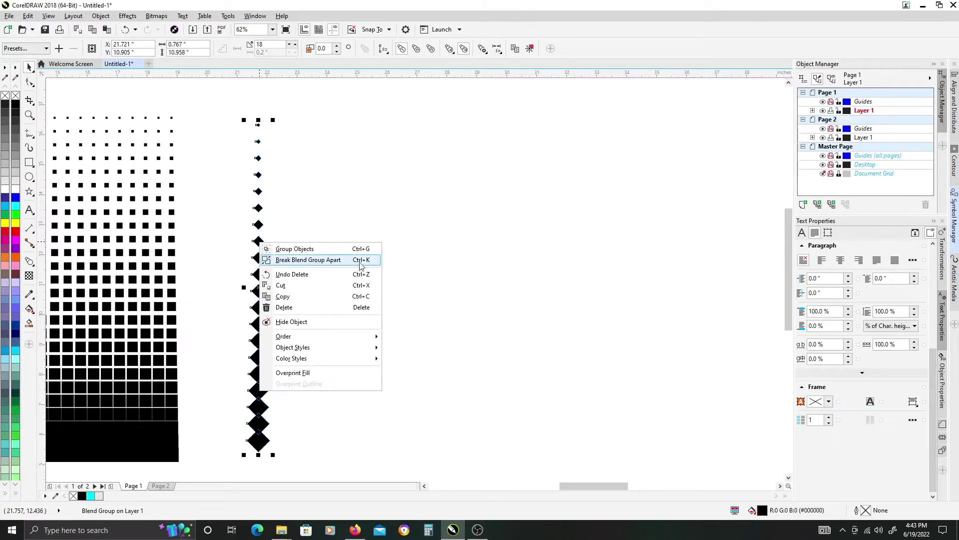
click(329, 261)
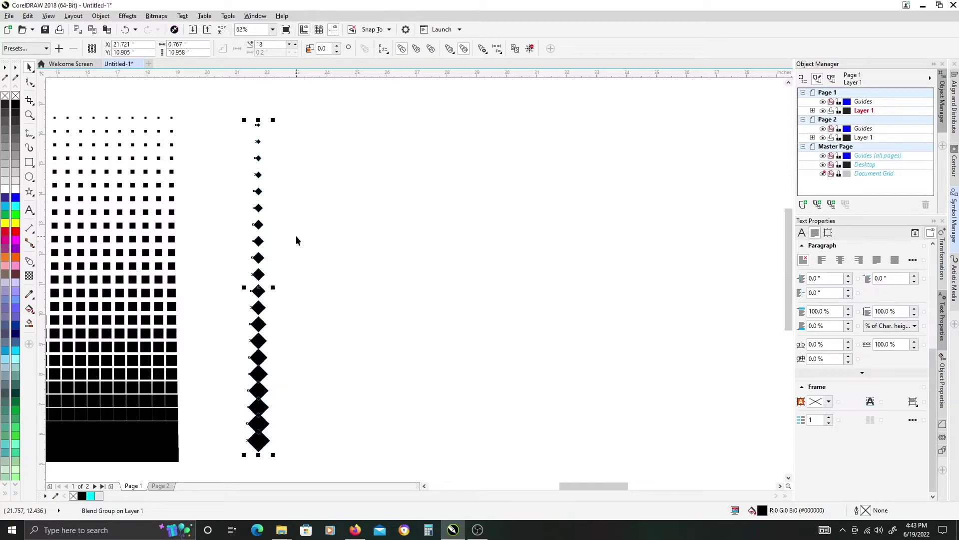
click(321, 168)
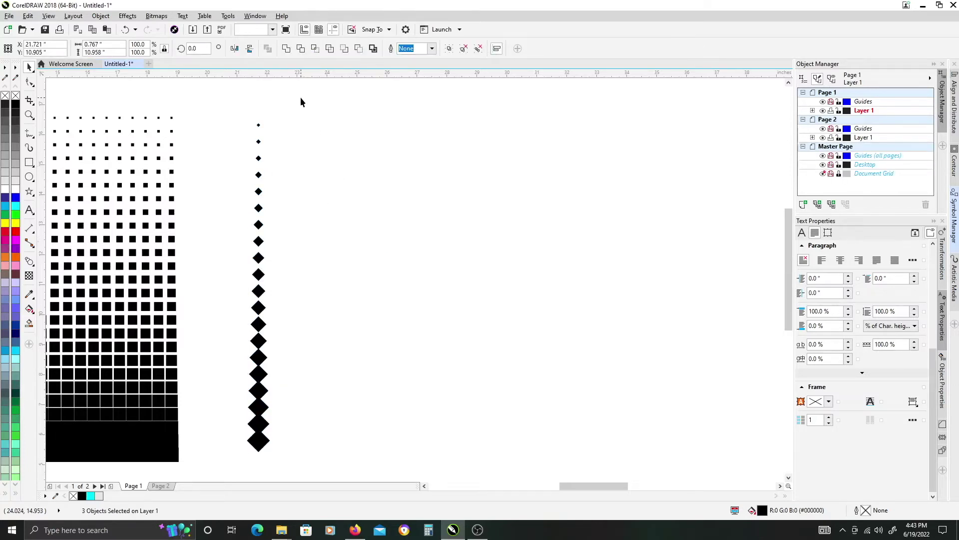
drag(300, 97, 219, 451)
click(478, 50)
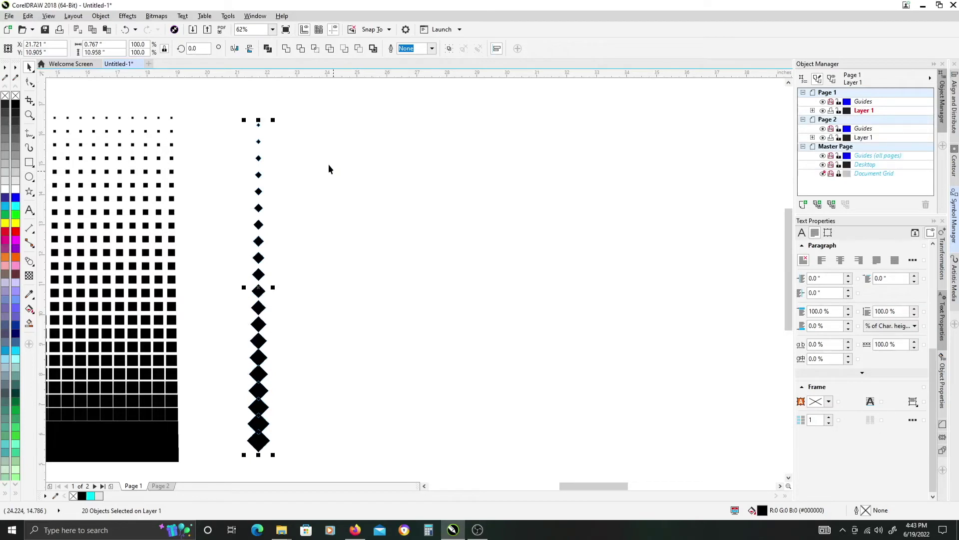
key(ctrl+g)
Step: Duplicate the diamond column just to its right and repeat the copy twice
click(292, 205)
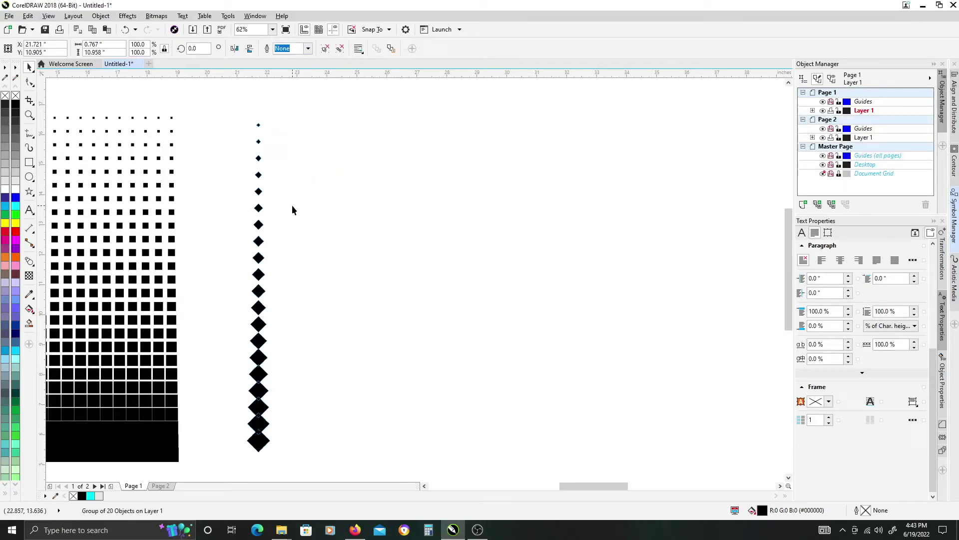
drag(277, 102, 232, 450)
scroll(272, 453, up, 2)
drag(236, 392, 279, 398)
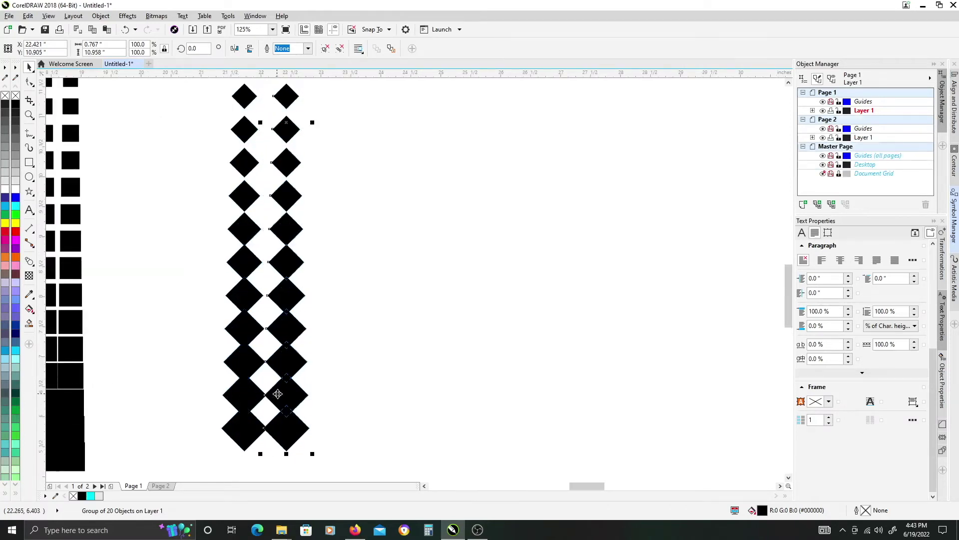
scroll(381, 308, down, 1)
scroll(355, 356, down, 1)
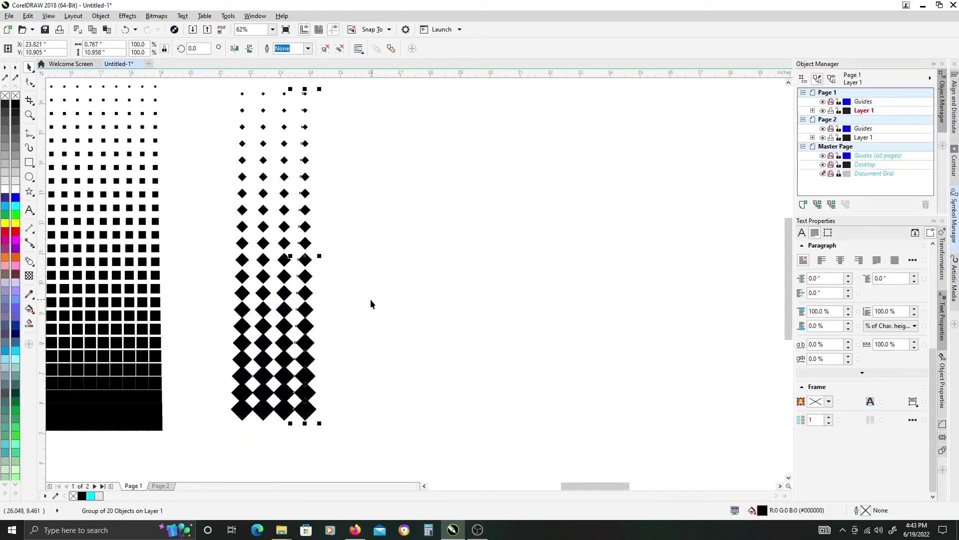
key(ctrl+r)
key(ctrl+r)
key(ctrl+r)
key(ctrl+r)
key(ctrl+r)
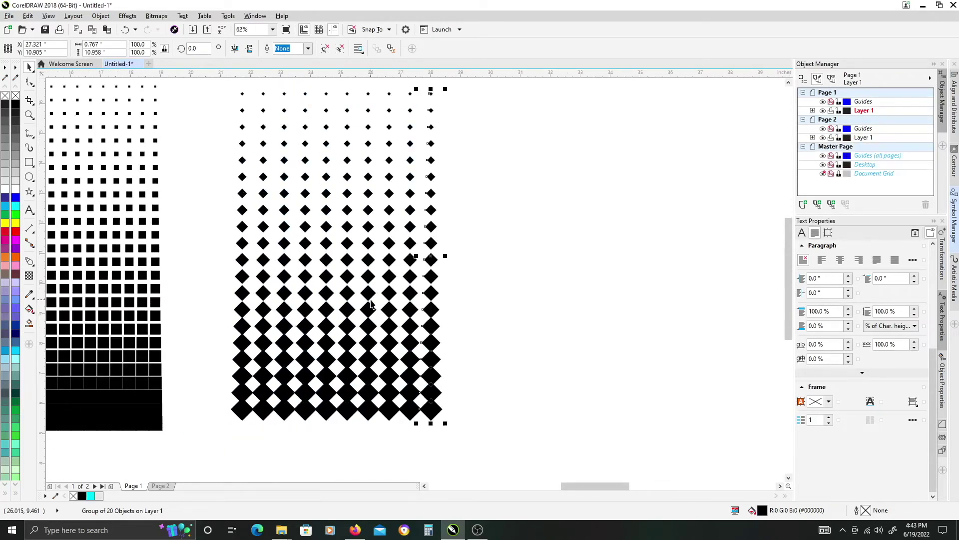
key(ctrl+r)
key(ctrl+r)
key(ctrl+r)
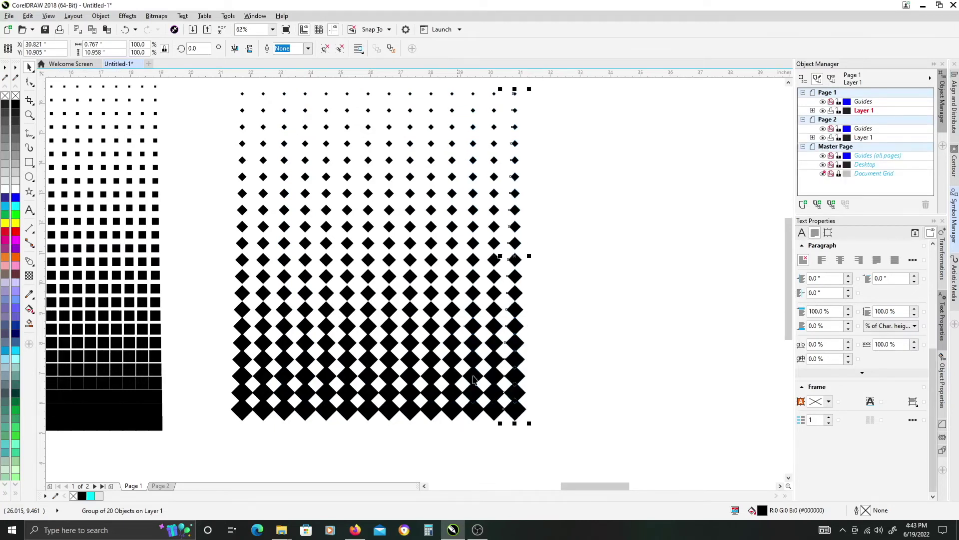
scroll(518, 390, down, 2)
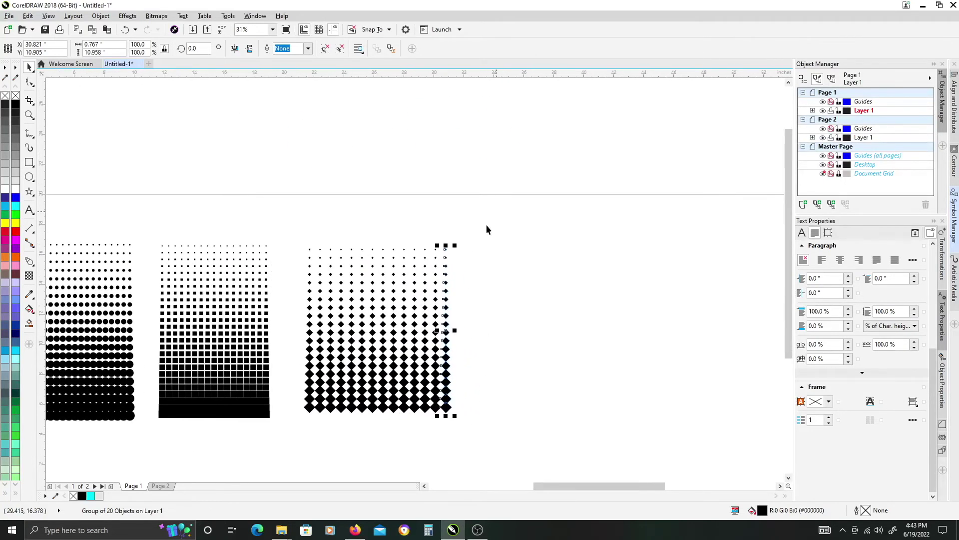
drag(495, 212, 312, 415)
Step: Group the diamond columns, copy the block to the right, and ungroup the copy
key(ctrl+u)
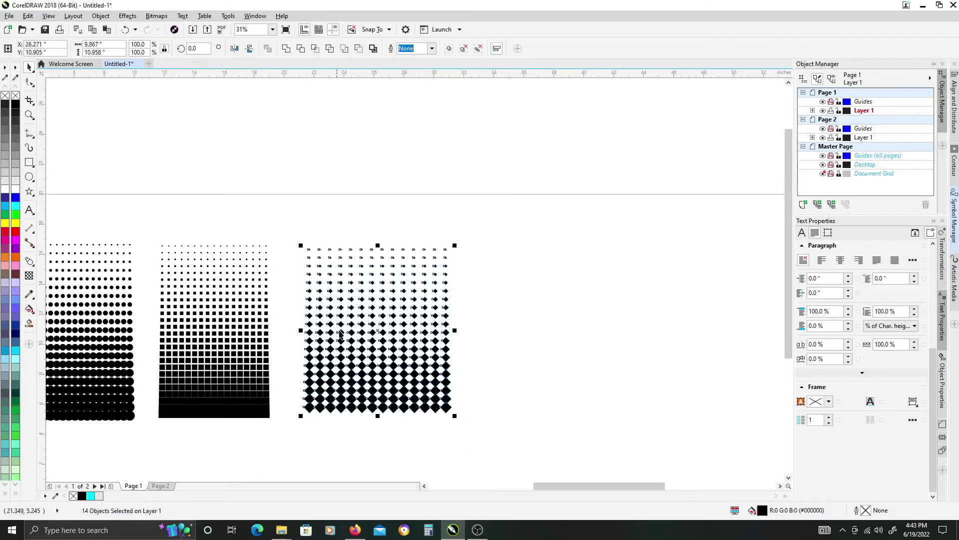
key(ctrl+g)
drag(341, 323, 530, 328)
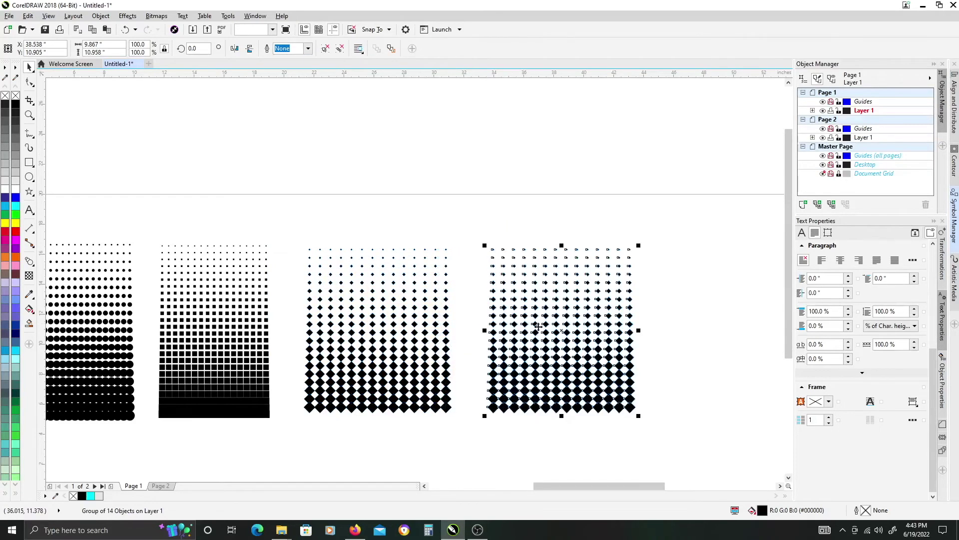
scroll(569, 353, up, 2)
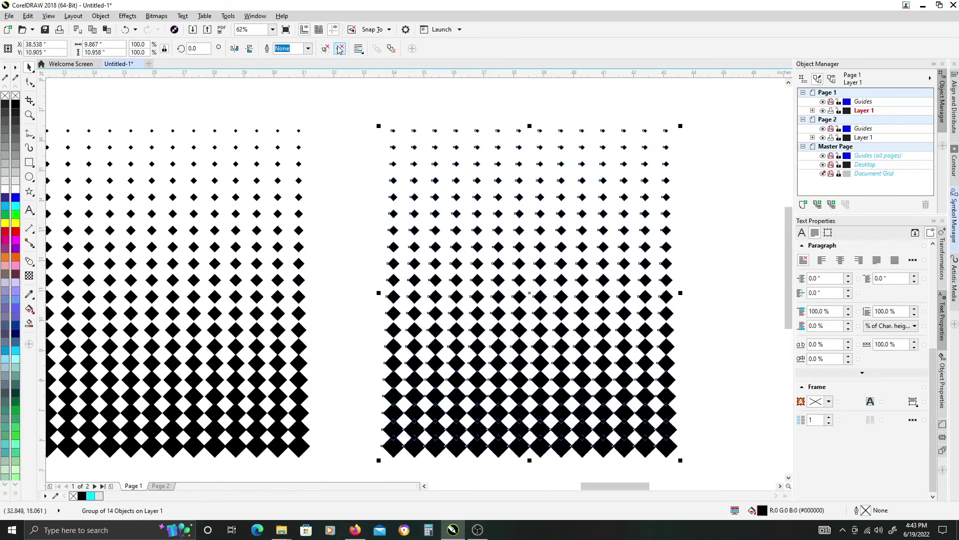
key(ctrl+u)
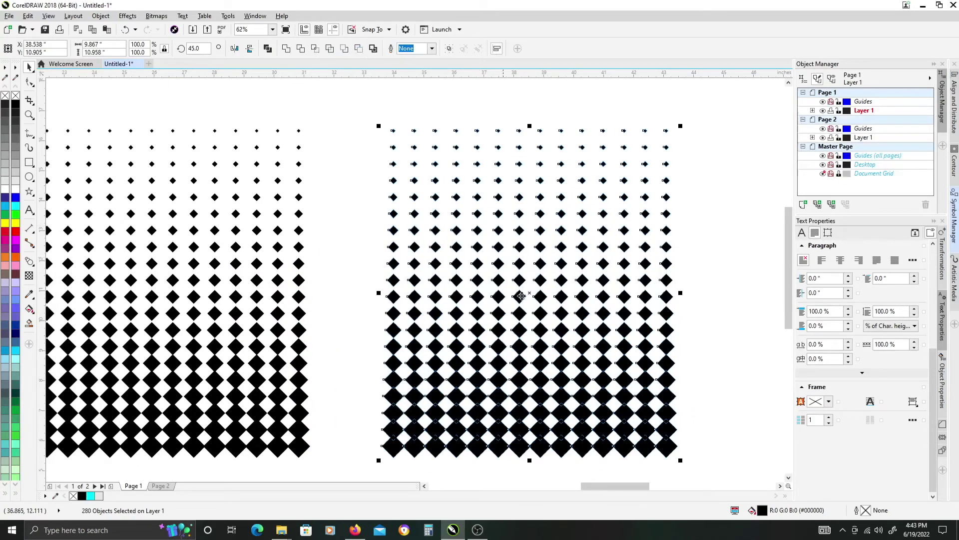
scroll(606, 278, down, 1)
scroll(637, 273, down, 1)
click(575, 249)
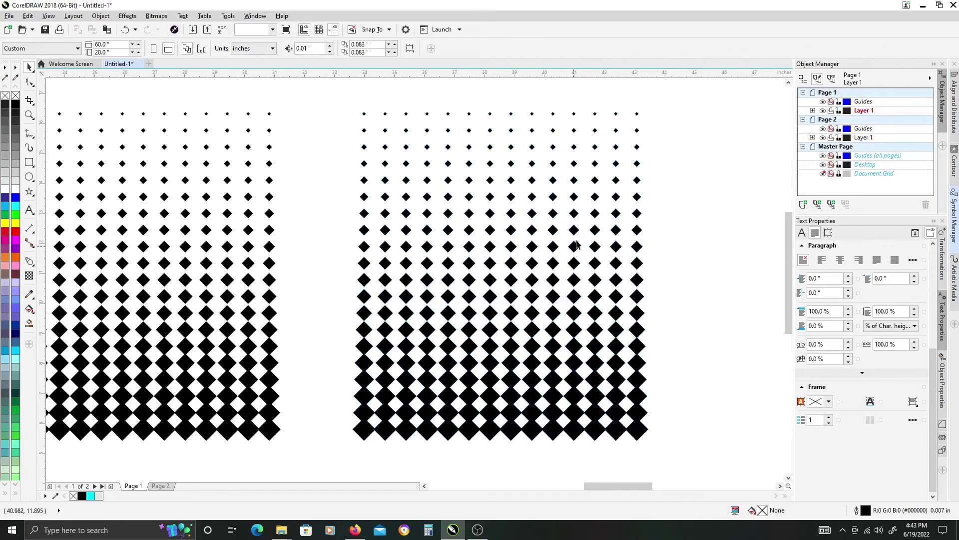
Step: Delete the bottom row and rightmost column of the right diamond grid
drag(574, 248, 553, 247)
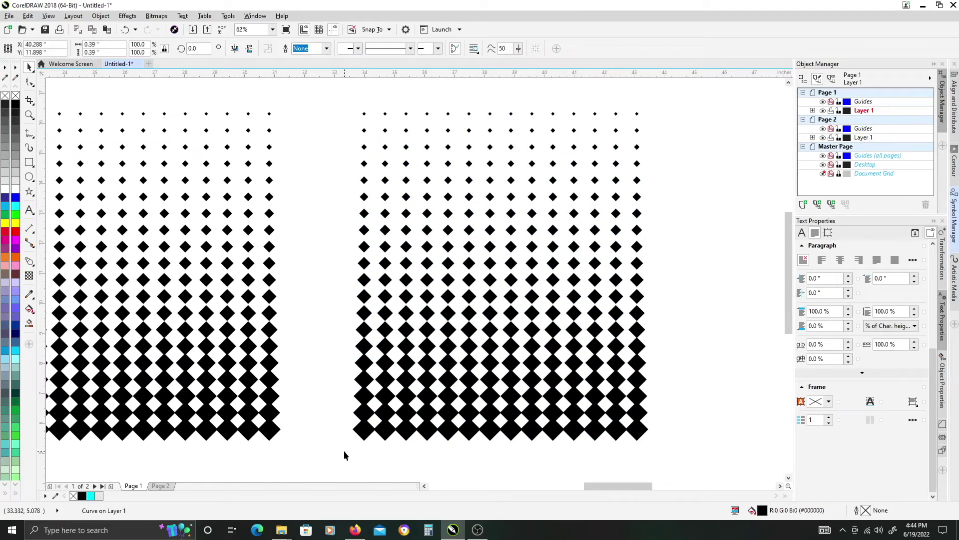
drag(328, 457, 715, 411)
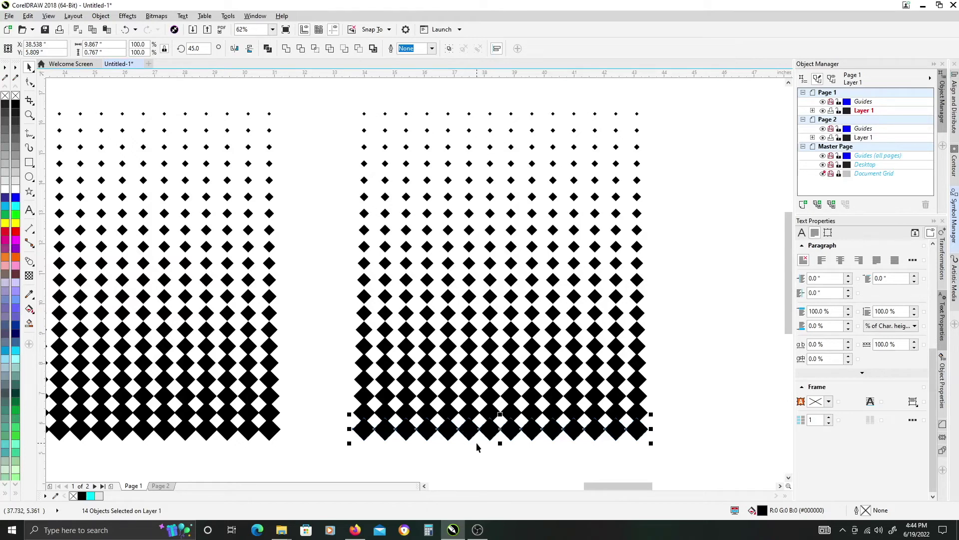
key(Delete)
mouse_move(696, 96)
mouse_down()
mouse_move(630, 459)
mouse_move(621, 460)
mouse_up()
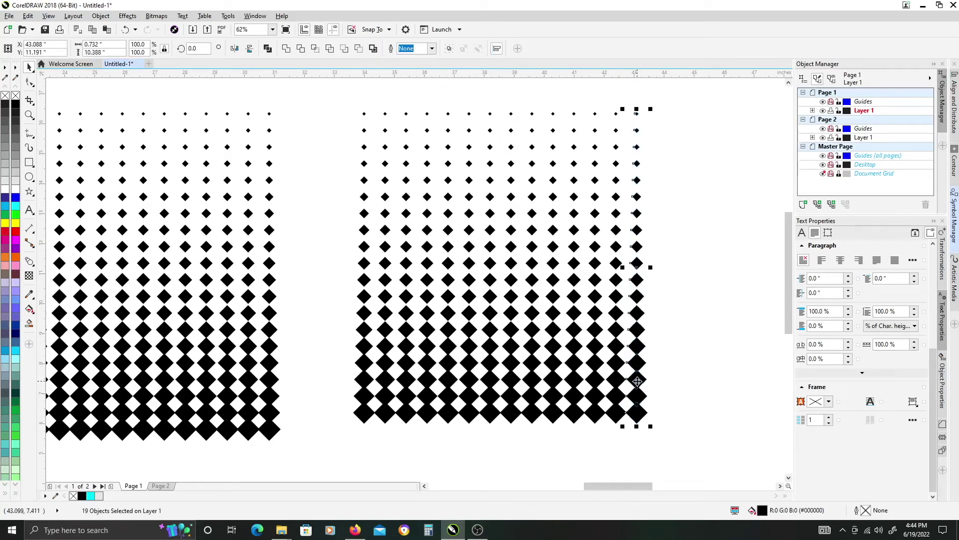
key(Delete)
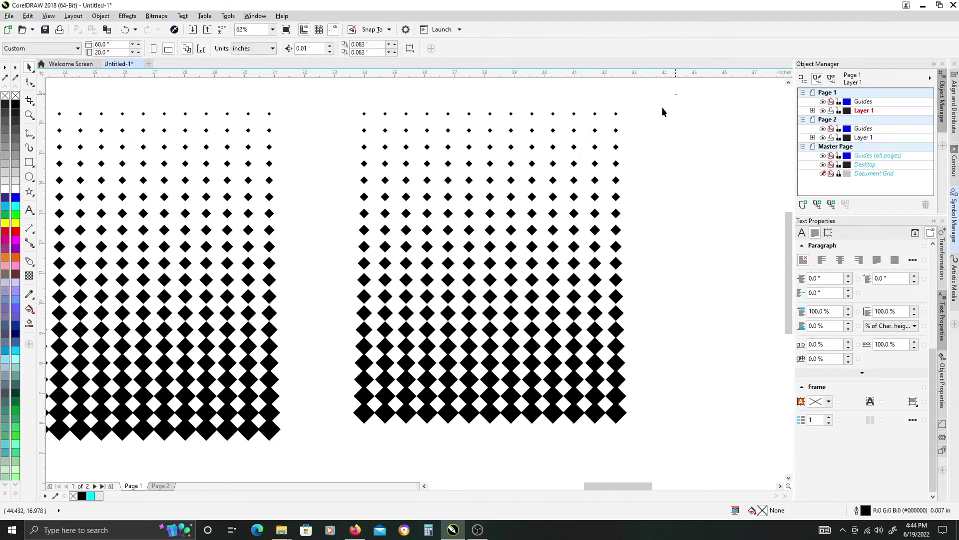
Step: Select all the right grid's diamonds and group them into one 247-object group
drag(427, 328, 332, 409)
drag(324, 448, 323, 448)
drag(316, 231, 446, 224)
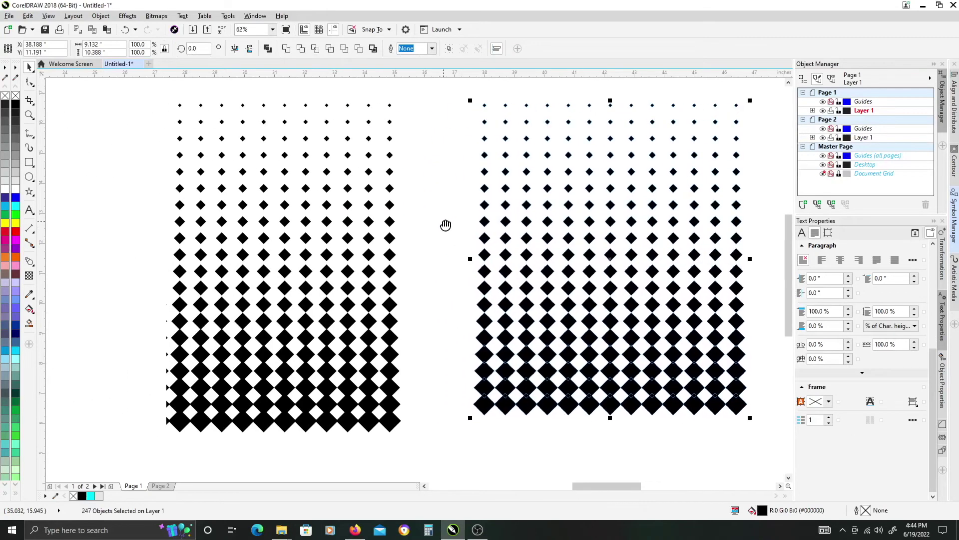
key(ctrl+g)
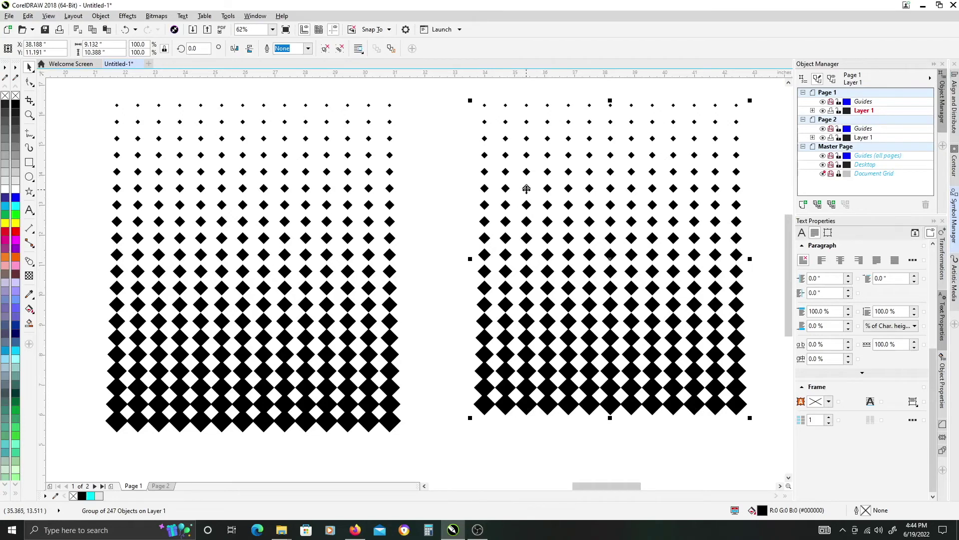
Step: Select both diamond grids and align their centres horizontally and vertically, stacking them
drag(527, 188, 481, 202)
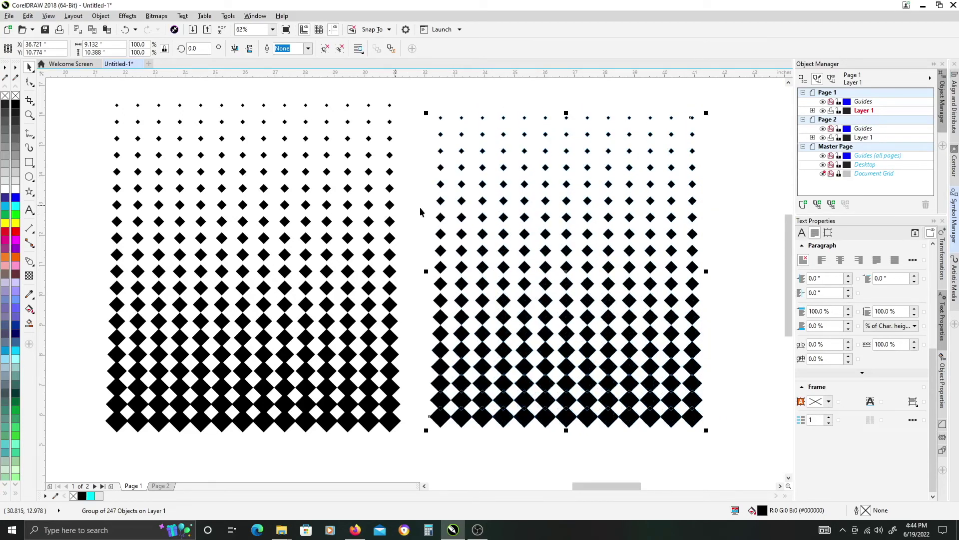
click(390, 208)
key(ctrl+a)
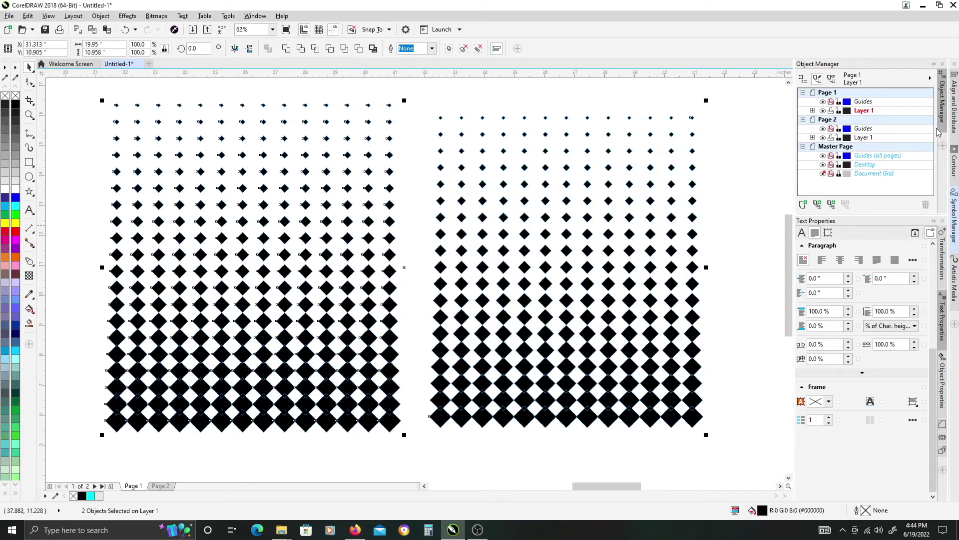
click(954, 106)
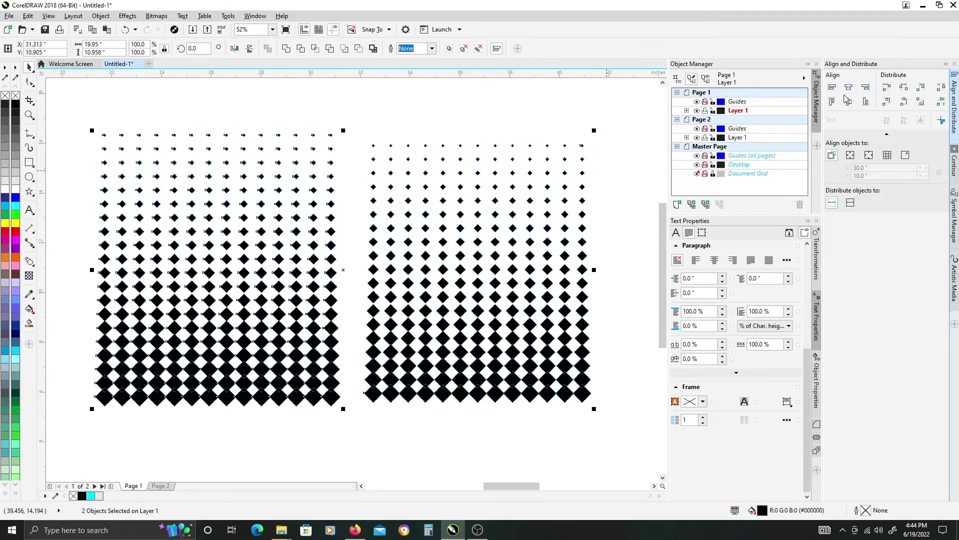
click(850, 89)
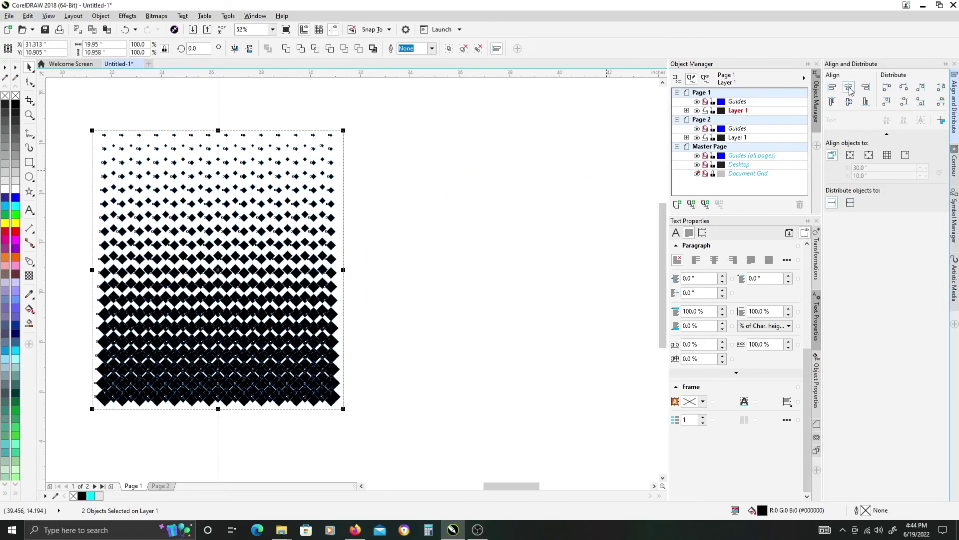
click(849, 102)
click(413, 198)
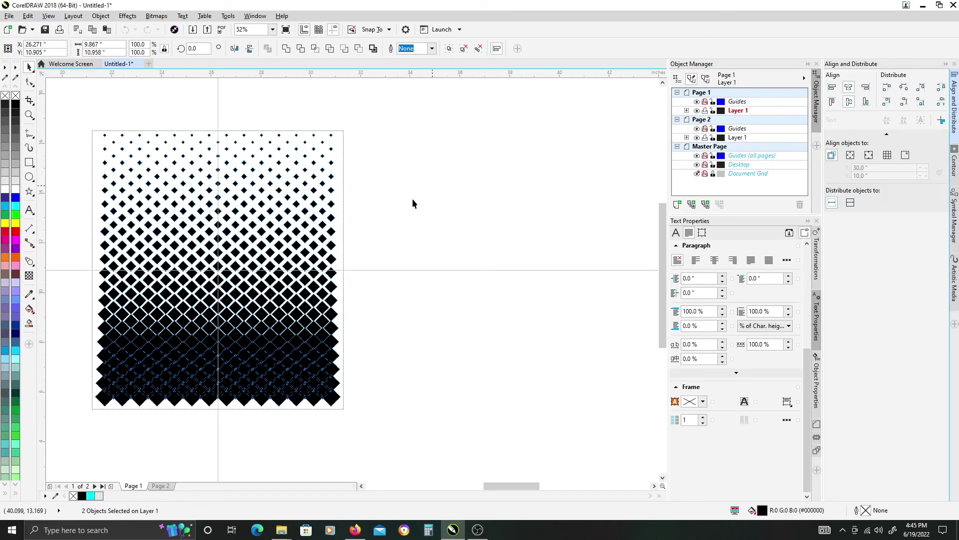
scroll(180, 330, up, 2)
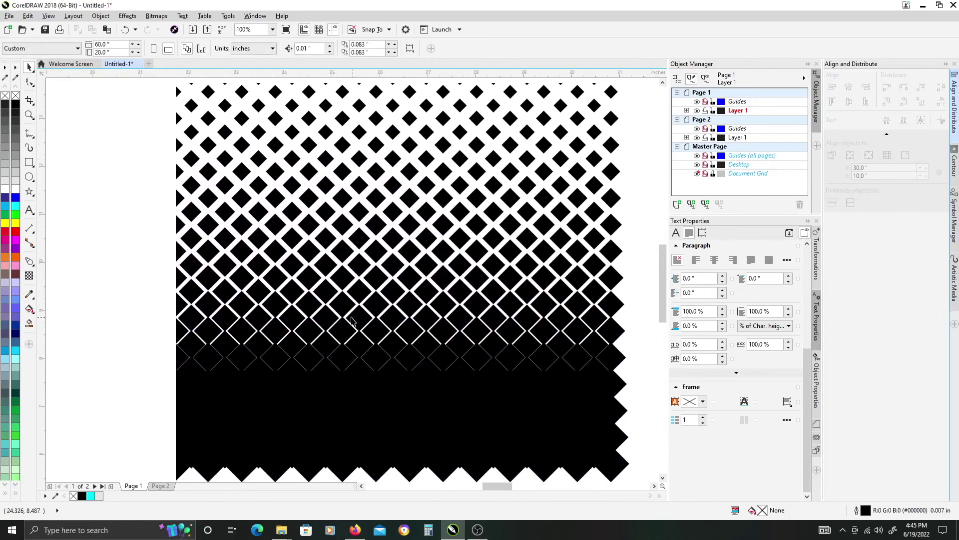
scroll(318, 338, down, 2)
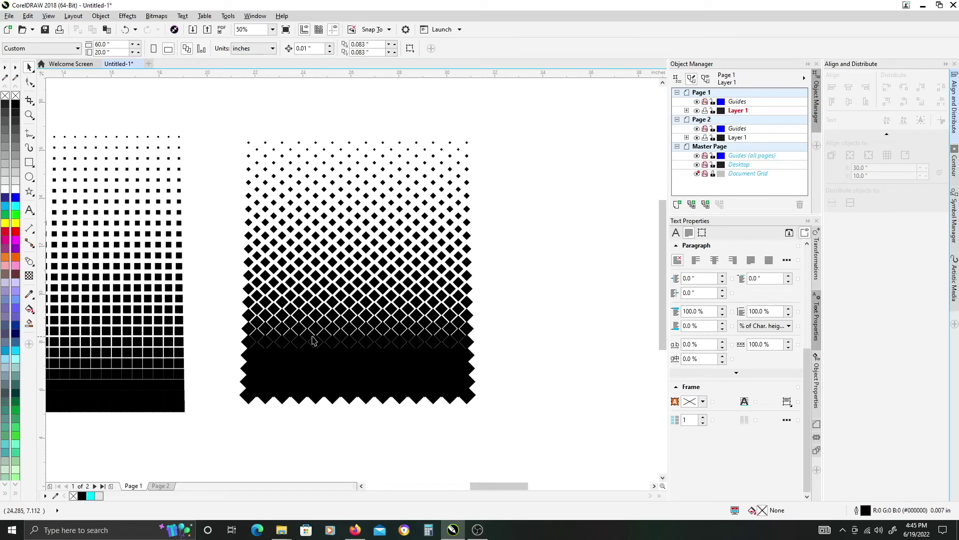
scroll(313, 341, up, 2)
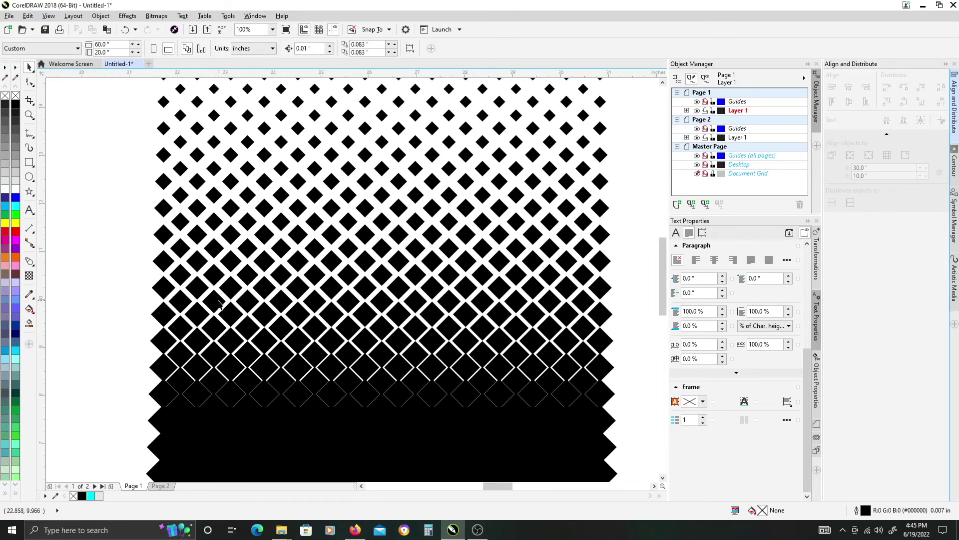
scroll(244, 218, up, 3)
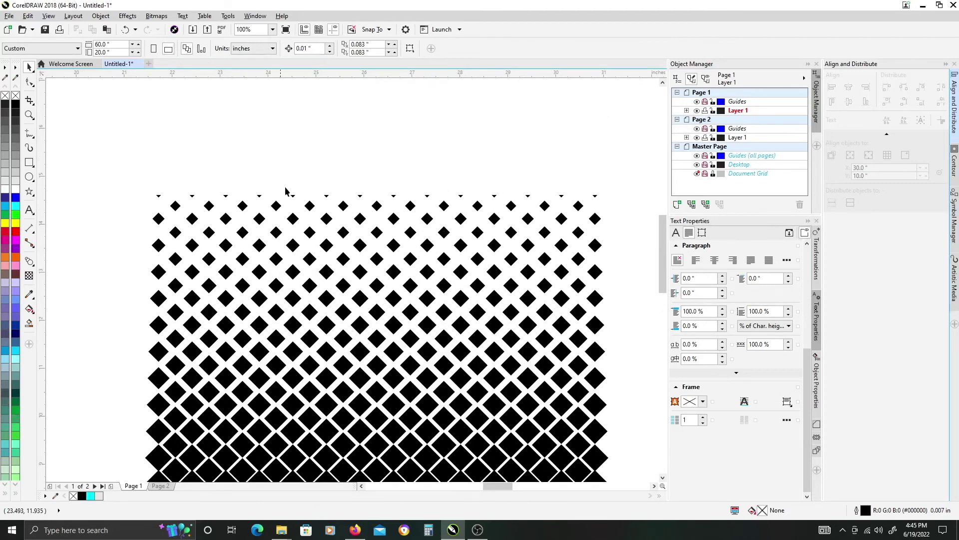
scroll(314, 246, down, 2)
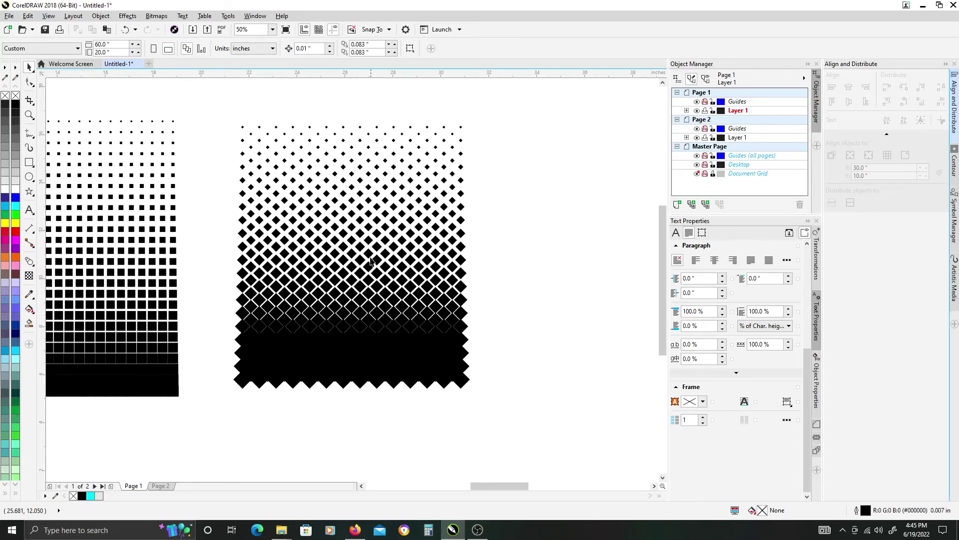
scroll(372, 261, left, 3)
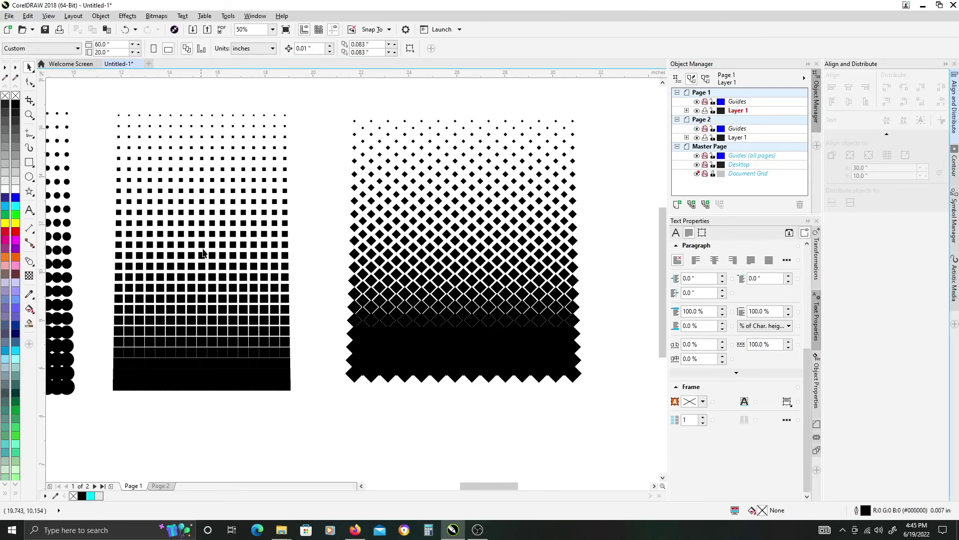
scroll(205, 254, left, 2)
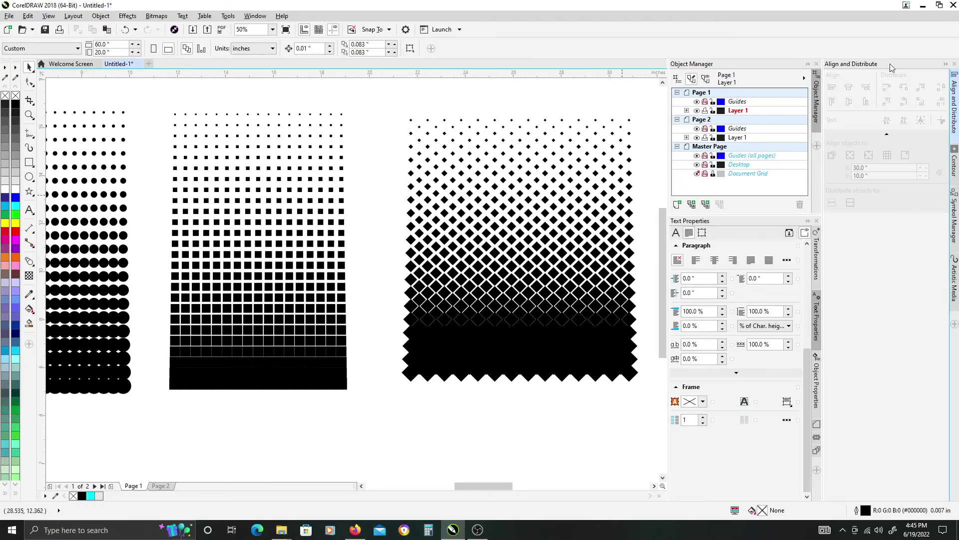
Step: Close the Align and Distribute docker
click(945, 64)
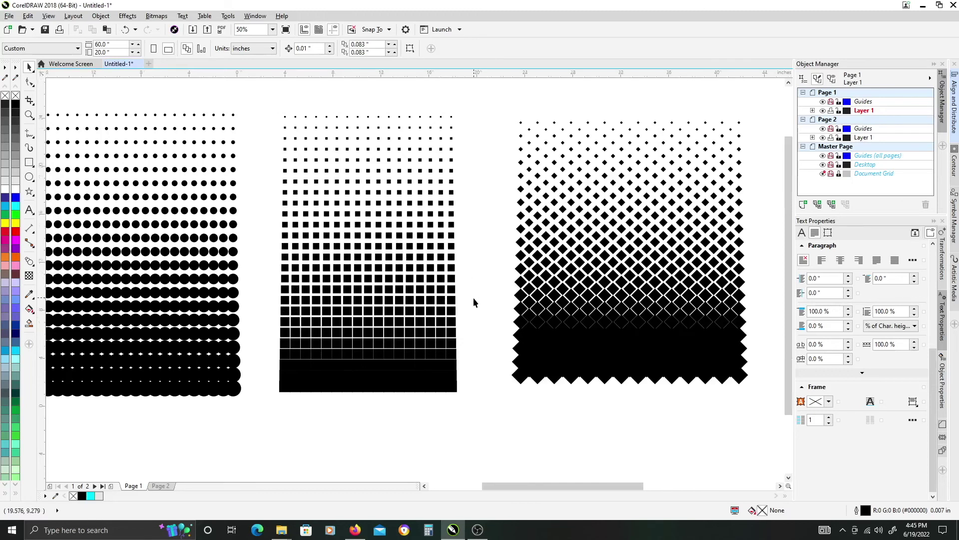
scroll(473, 298, down, 2)
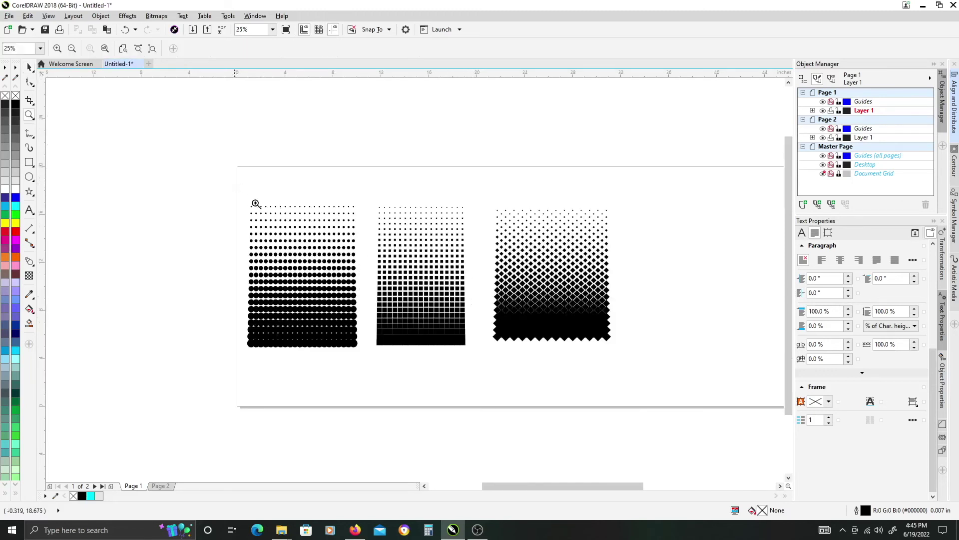
drag(253, 203, 636, 369)
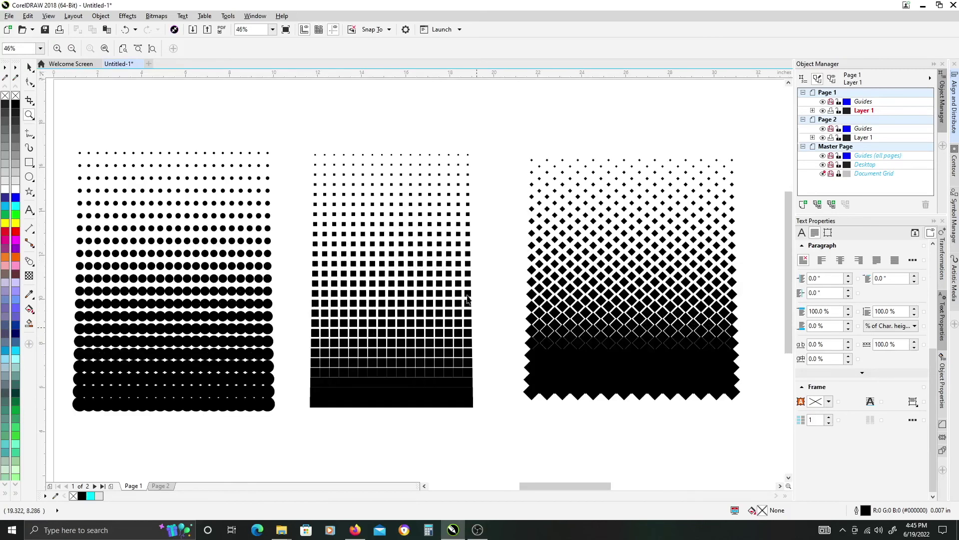
click(245, 217)
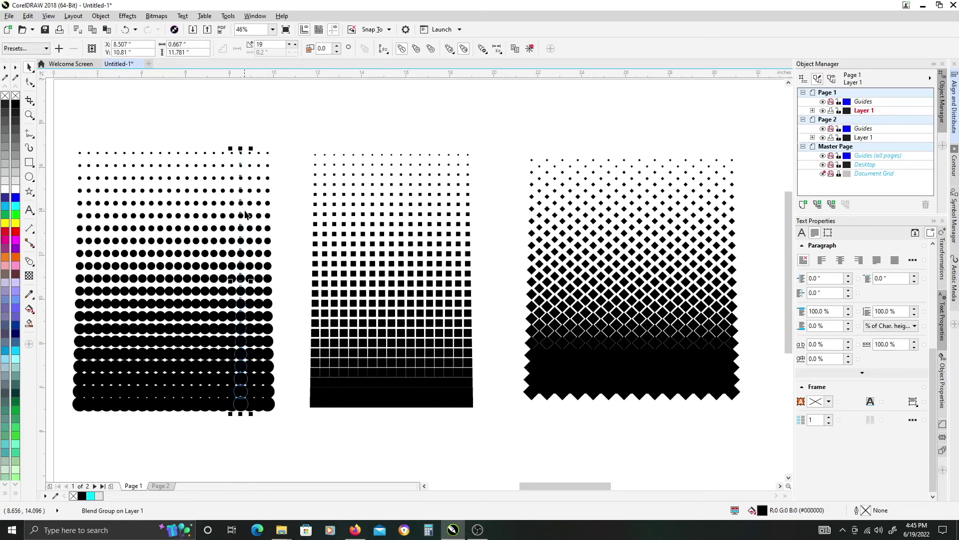